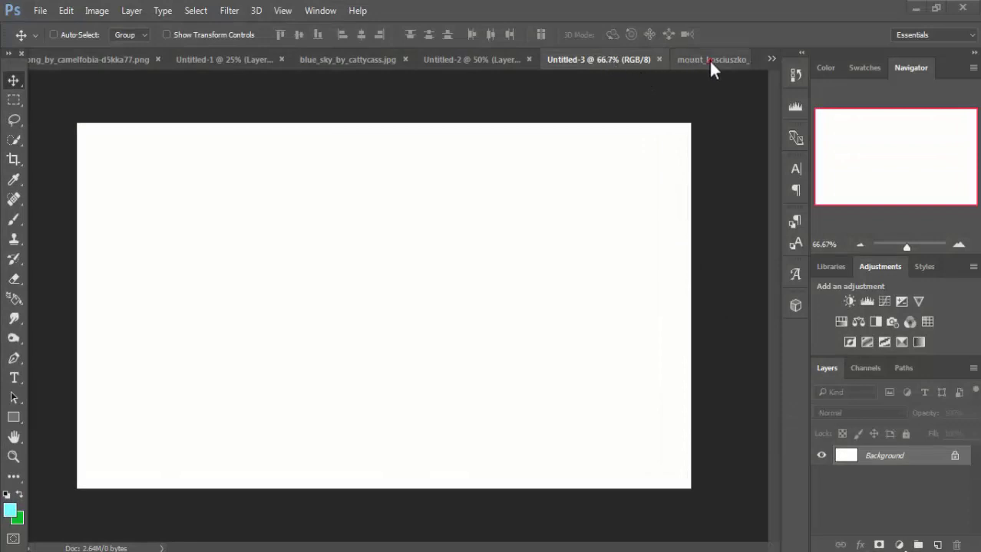
Drag the mount_kosciuszko photo into Untitled-3 and place it at the canvas's bottom-left corner.
left_click_drag(709, 62, 559, 130)
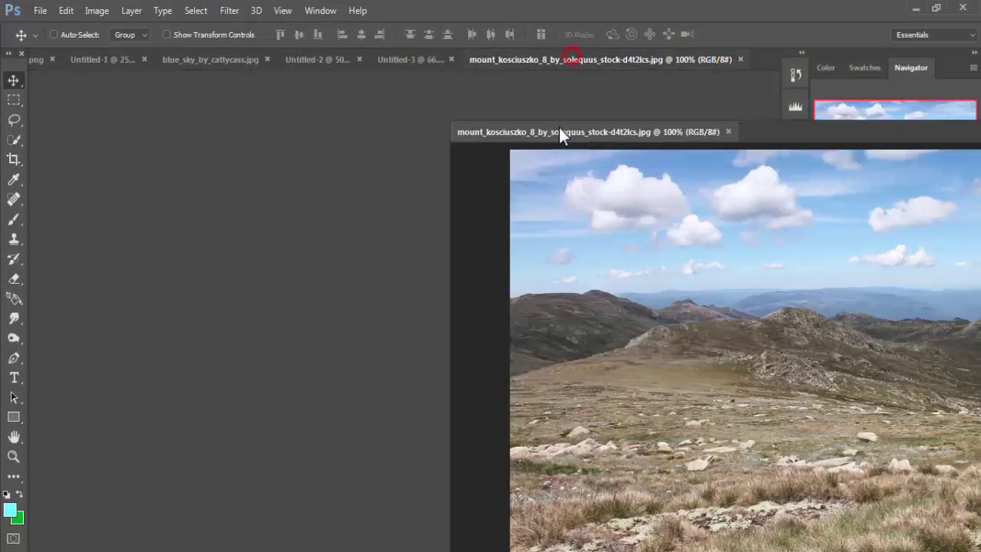
mouse_move(586, 252)
left_mouse_down()
mouse_move(364, 270)
mouse_move(416, 250)
left_mouse_up()
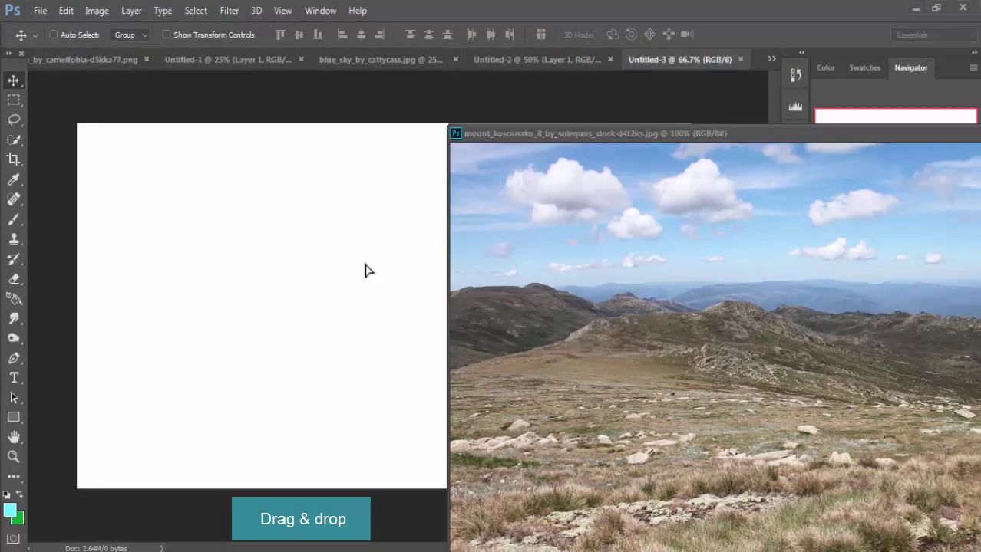
left_click(894, 140)
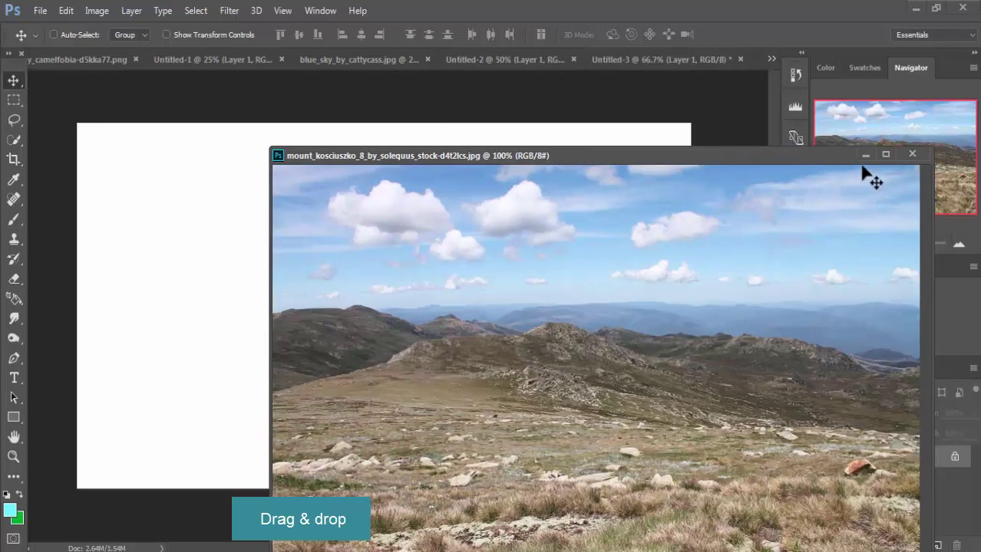
left_click(864, 153)
mouse_move(568, 280)
left_mouse_down()
mouse_move(398, 226)
mouse_move(364, 285)
left_mouse_up()
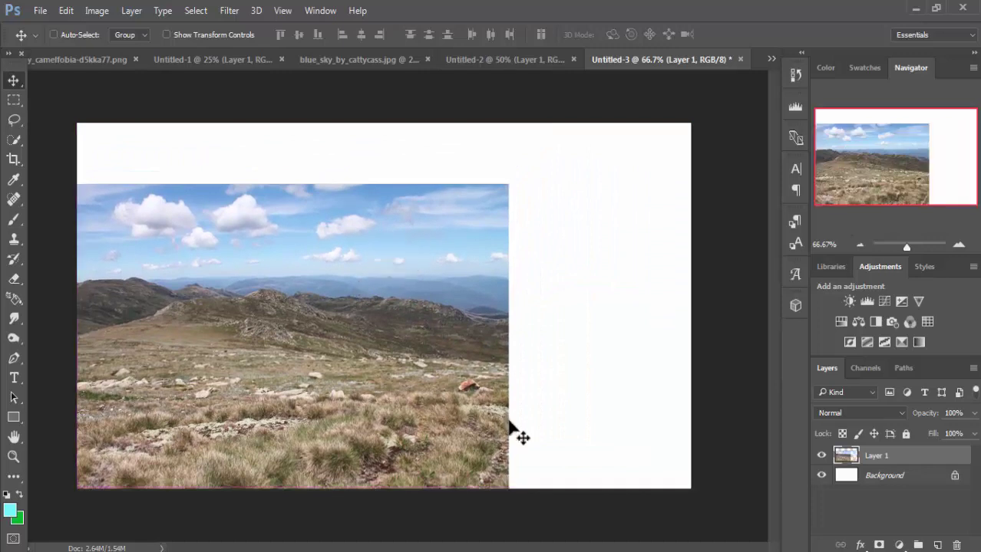
Stretch the landscape layer to the canvas's right edge with transform controls.
left_click(166, 34)
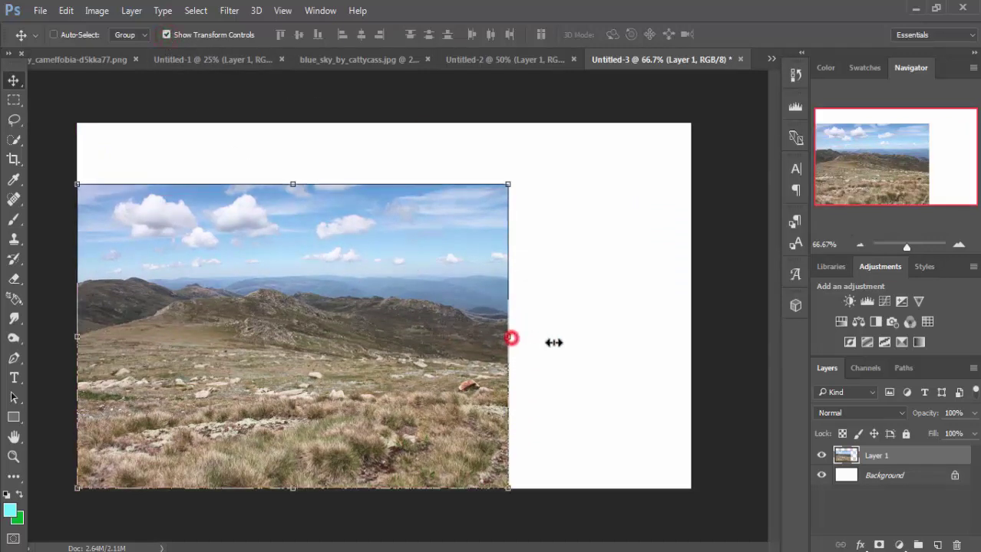
left_click_drag(511, 338, 693, 342)
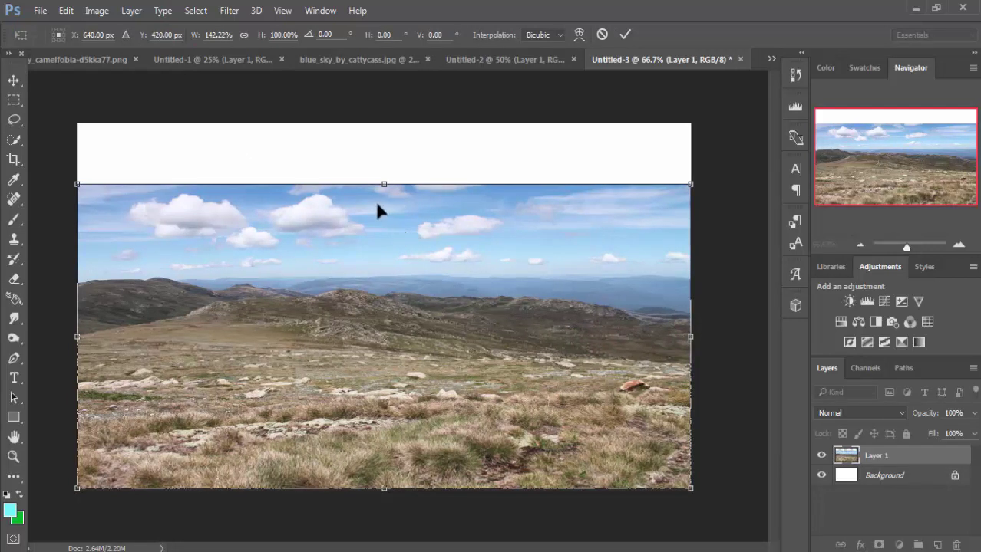
left_click(625, 35)
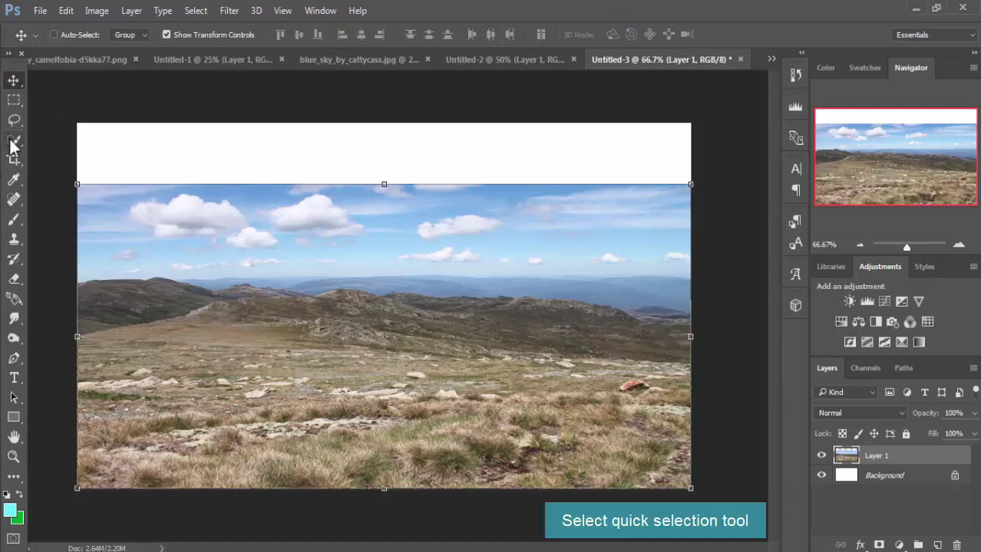
Quick-select the blue sky above the ridge, subtracting stray ground from the selection.
left_click_drag(13, 142, 59, 140)
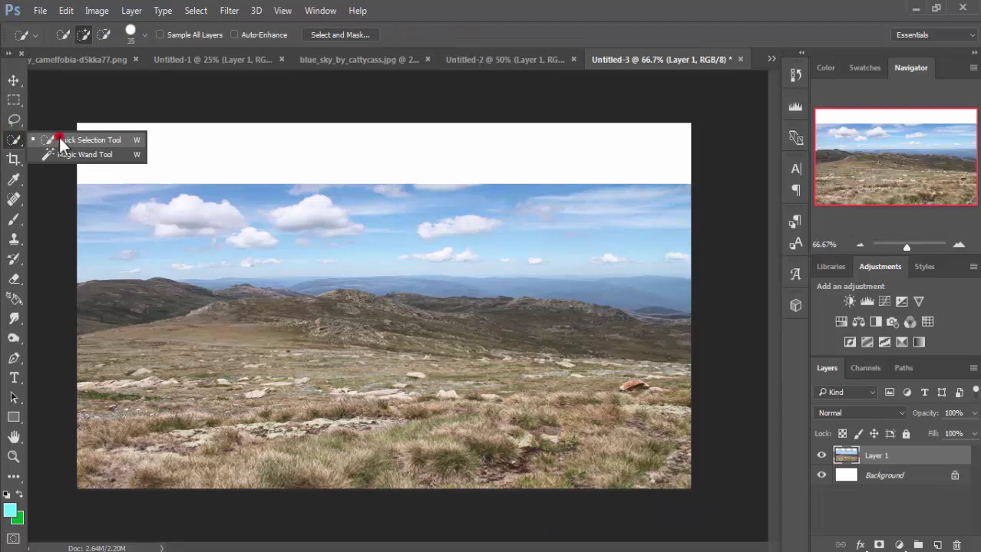
left_click(59, 139)
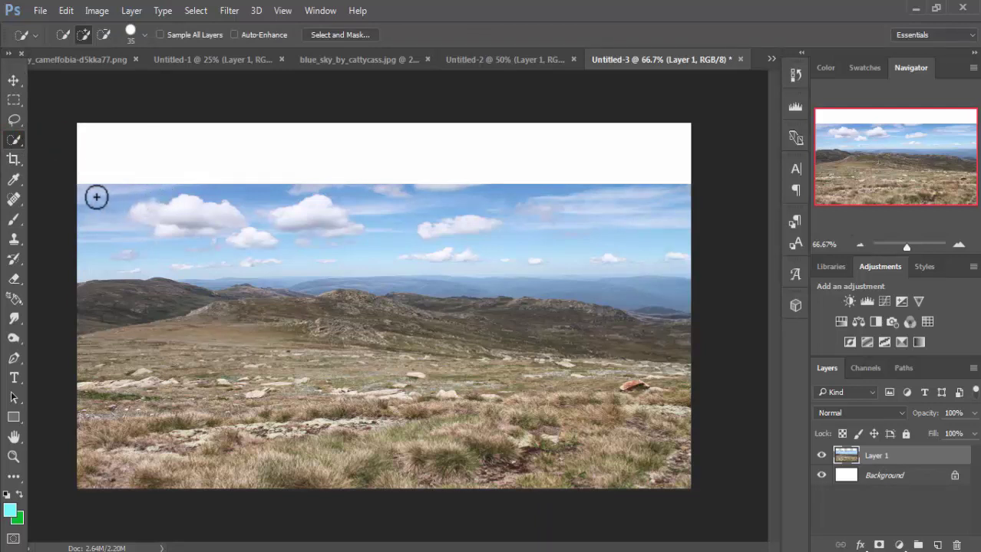
mouse_move(96, 197)
left_mouse_down()
mouse_move(170, 216)
mouse_move(639, 251)
left_mouse_up()
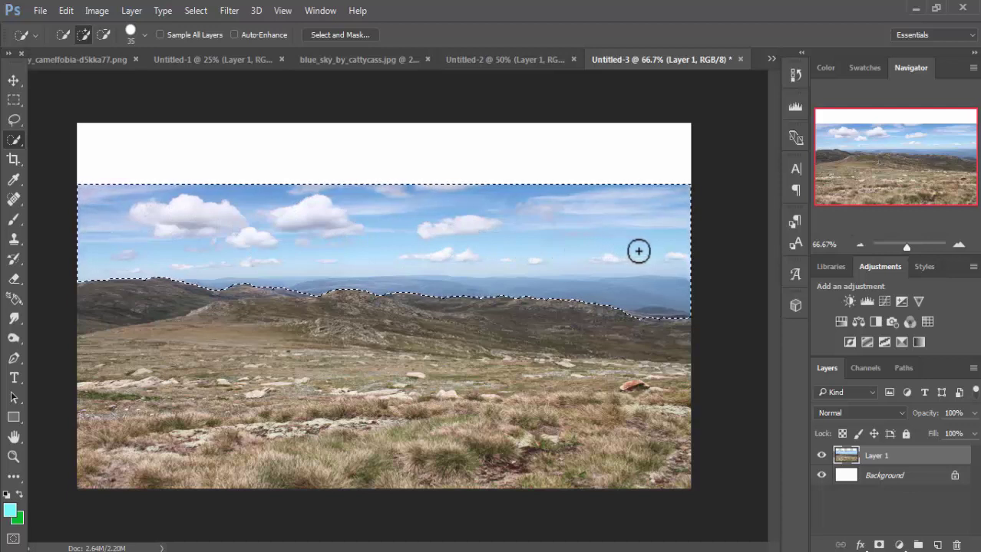
left_click(104, 34)
left_click_drag(643, 319, 678, 334)
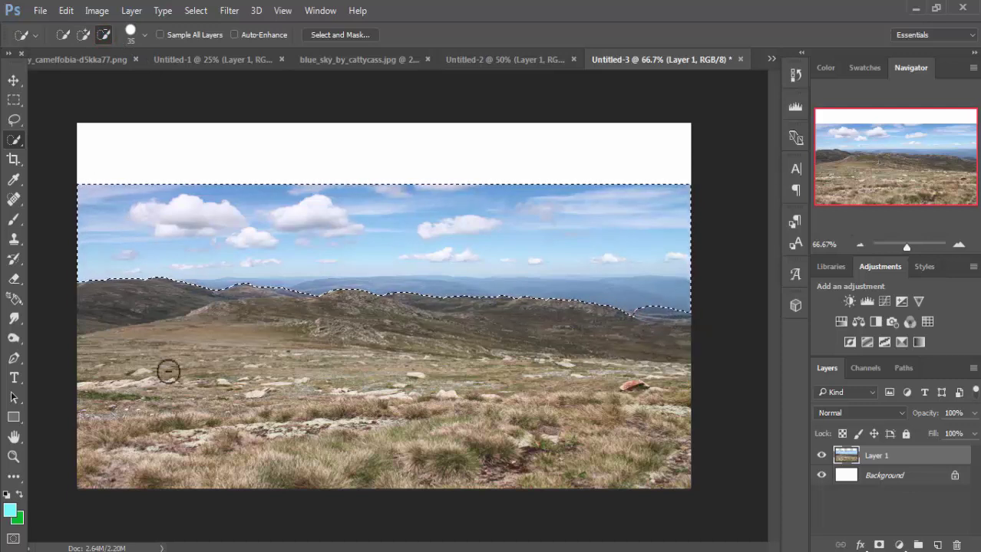
left_click(13, 80)
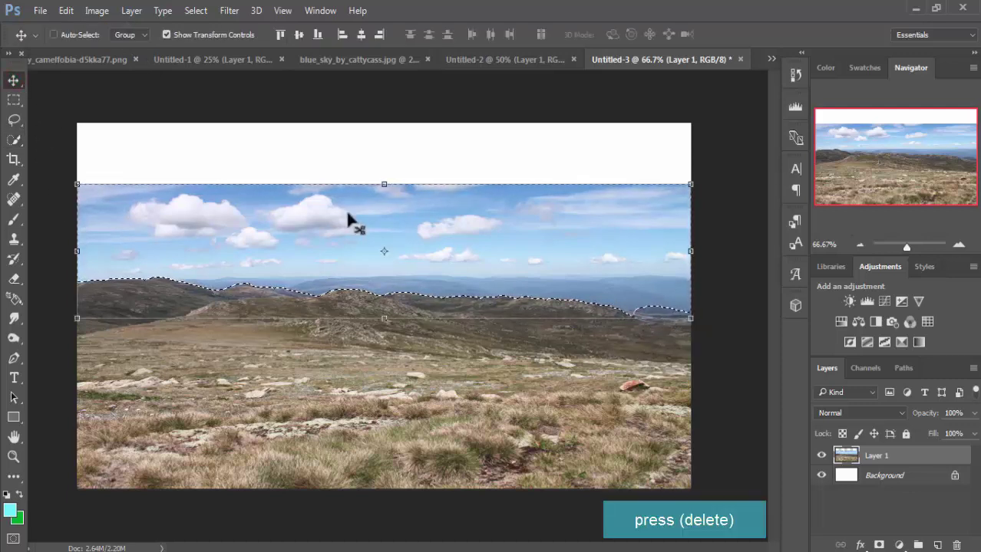
Delete the selected sky from Layer 1, deselect, and turn off Show Transform Controls.
key("Delete")
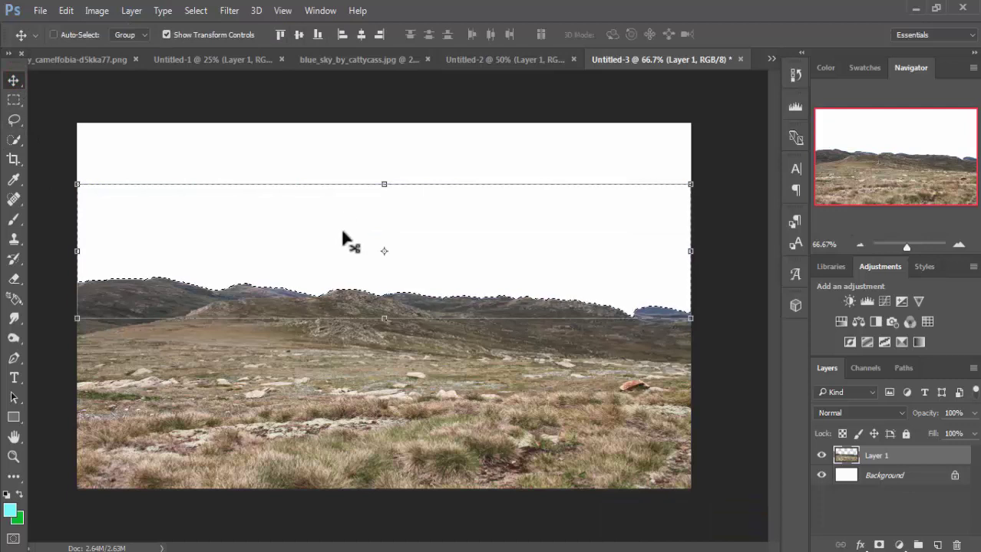
left_click(194, 11)
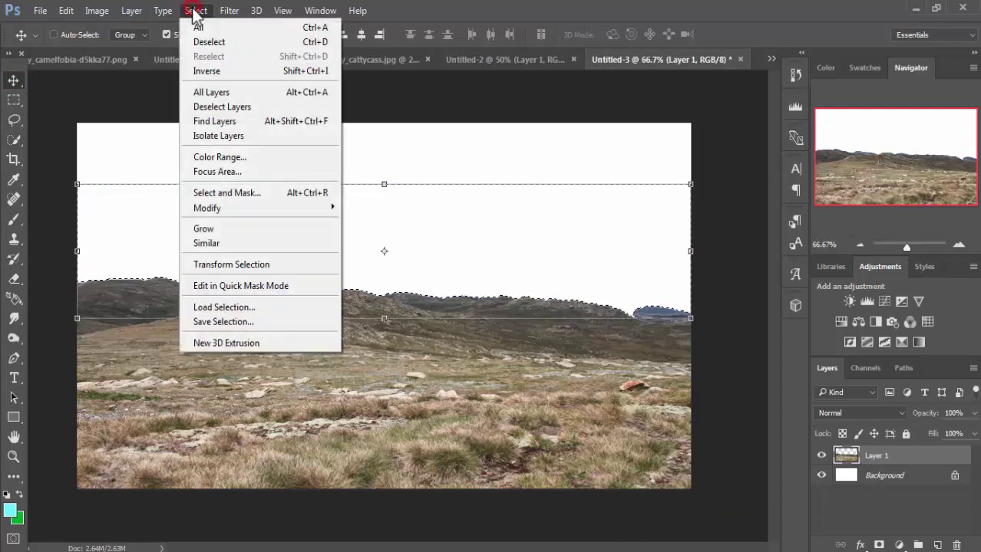
left_click(207, 41)
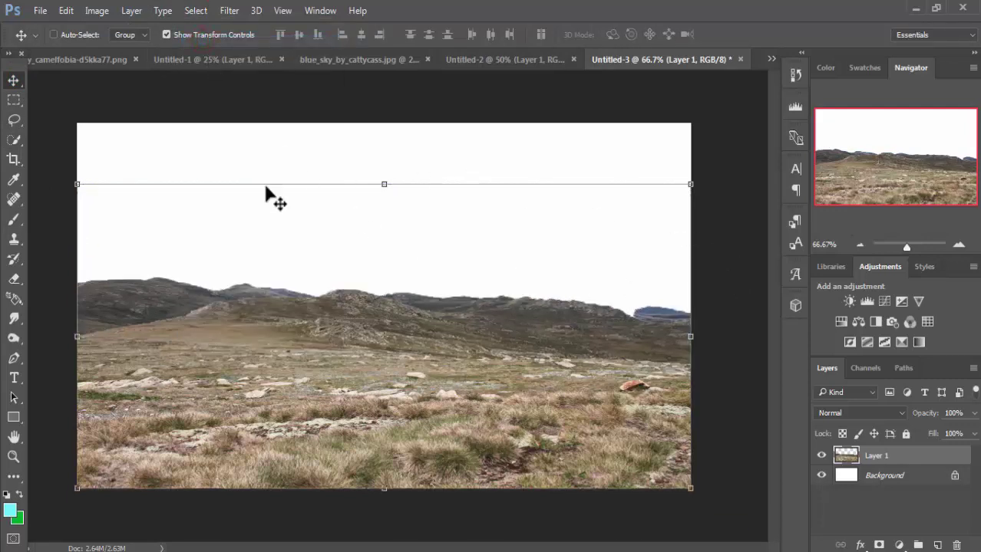
left_click(166, 35)
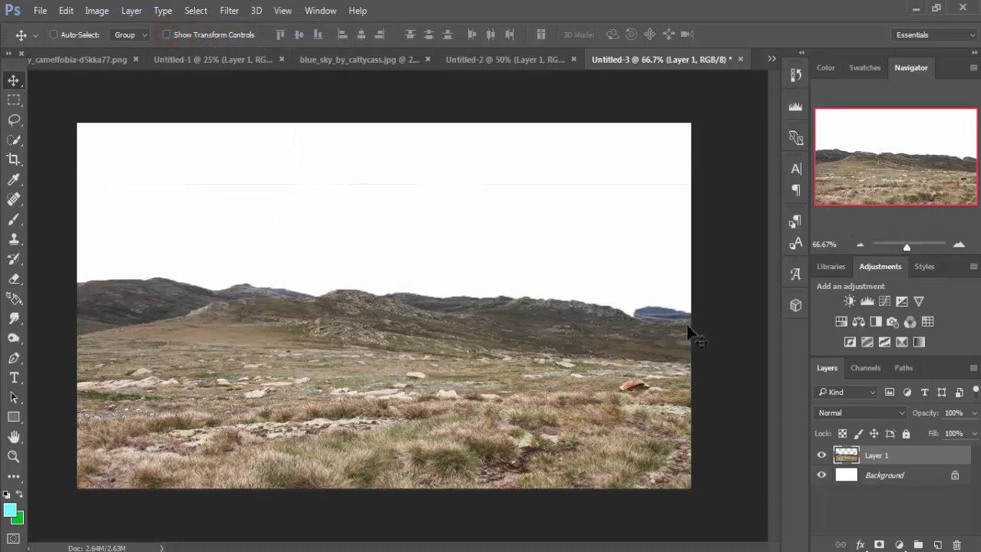
Add a layer mask to Layer 1 and set up a soft round brush.
left_click(879, 545)
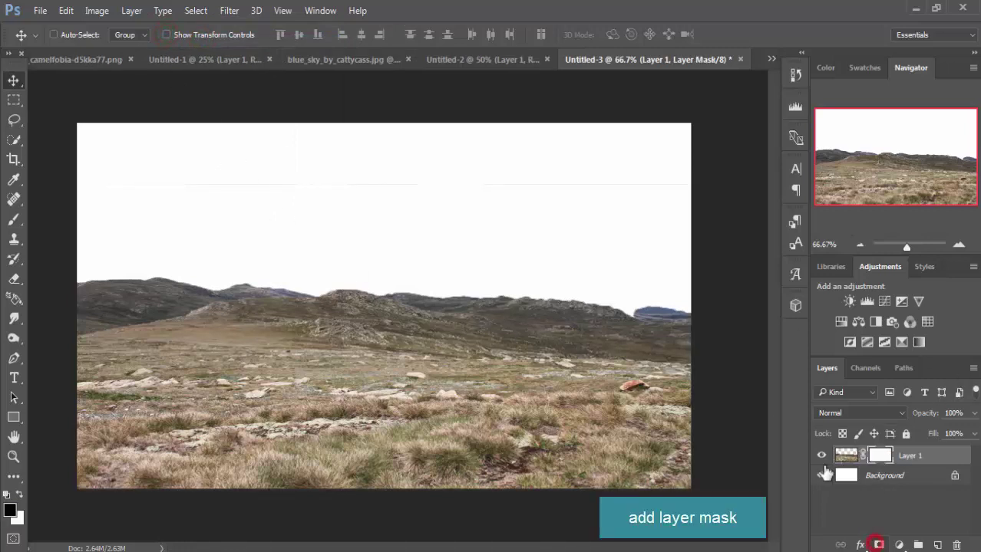
left_click(13, 220)
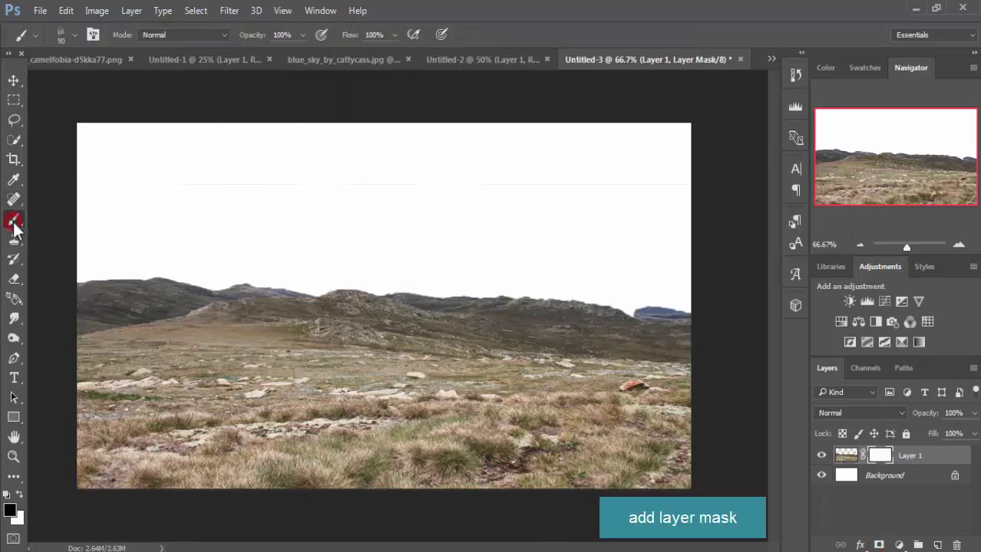
left_click_drag(135, 153, 157, 196)
left_click_drag(83, 142, 114, 180)
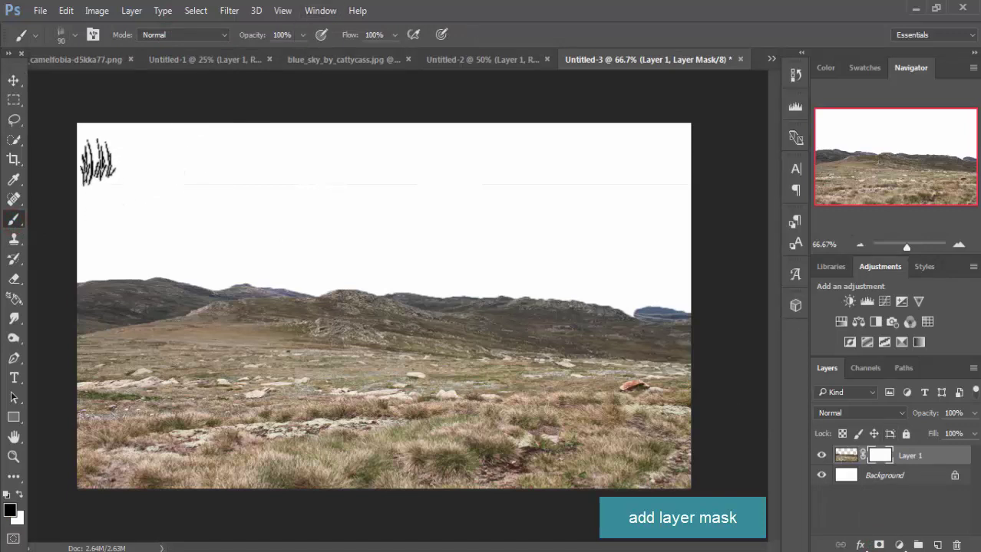
left_click(76, 38)
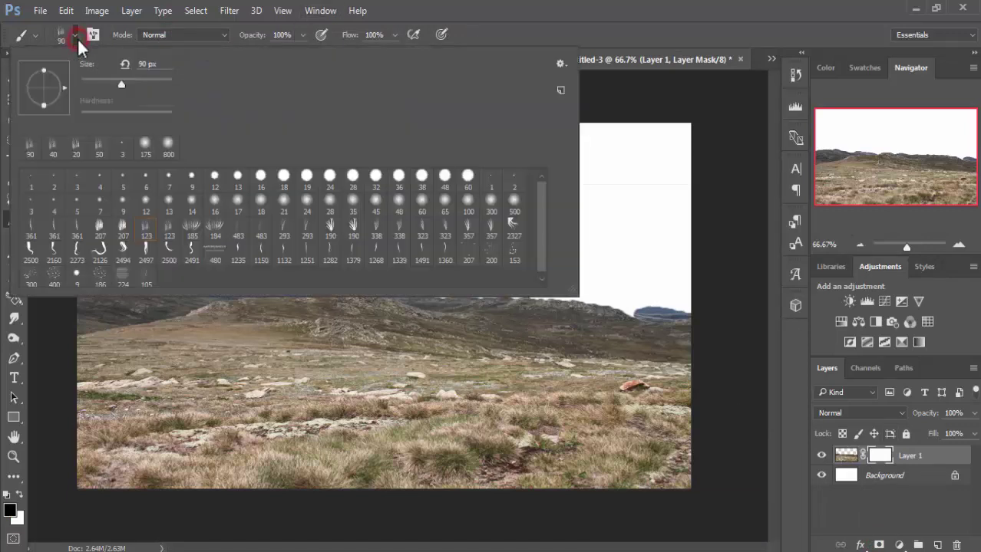
left_click(237, 209)
key("Return")
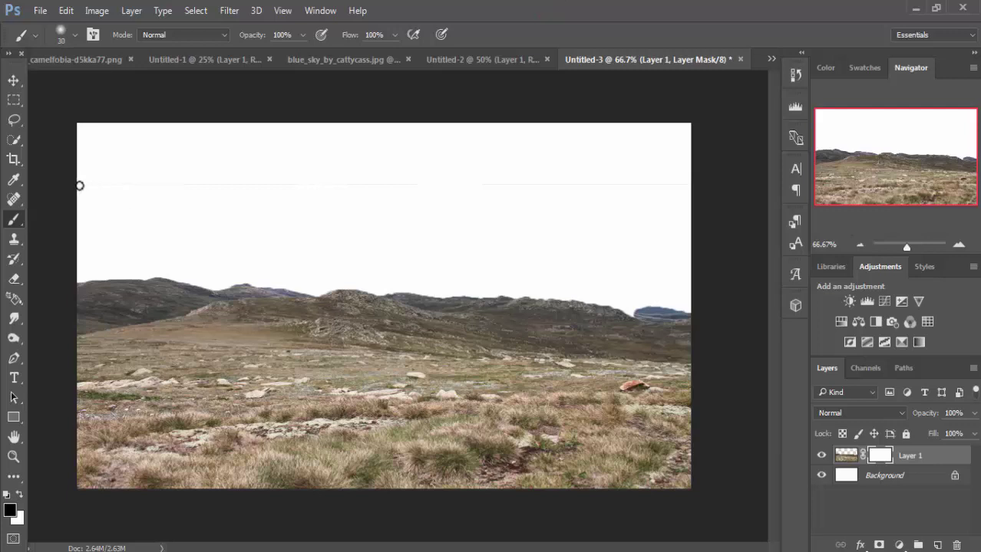
Paint black on the mask to fade the right, left and central ridgelines into white.
left_click_drag(79, 185, 696, 186)
left_click(641, 294)
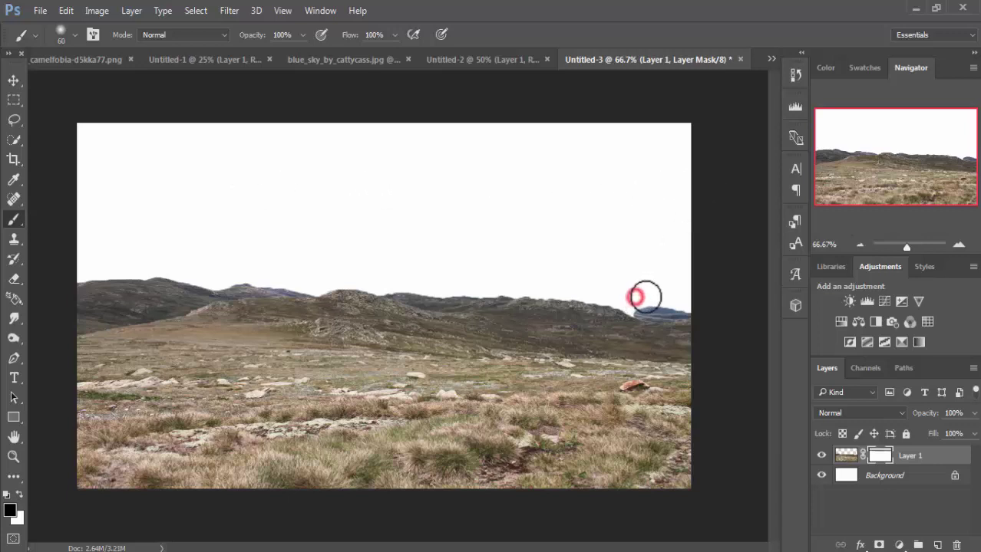
left_click_drag(627, 300, 688, 300)
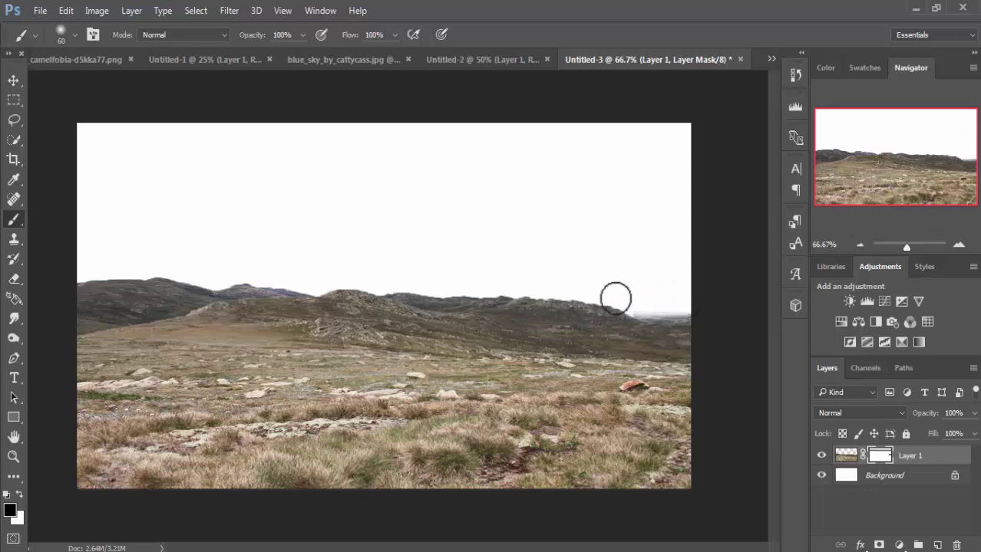
left_click(257, 268)
mouse_move(234, 276)
left_mouse_down()
mouse_move(305, 279)
mouse_move(240, 274)
left_mouse_up()
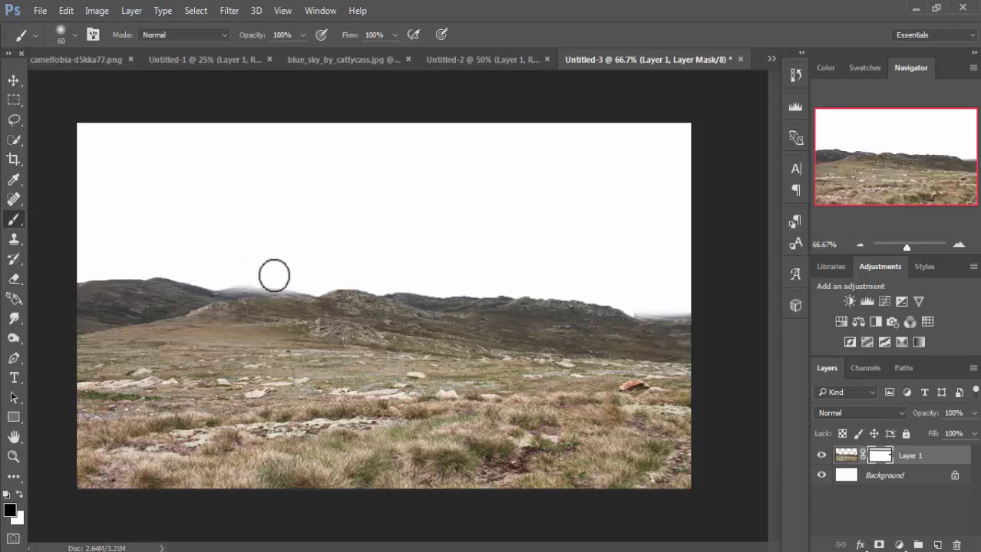
left_click(259, 276)
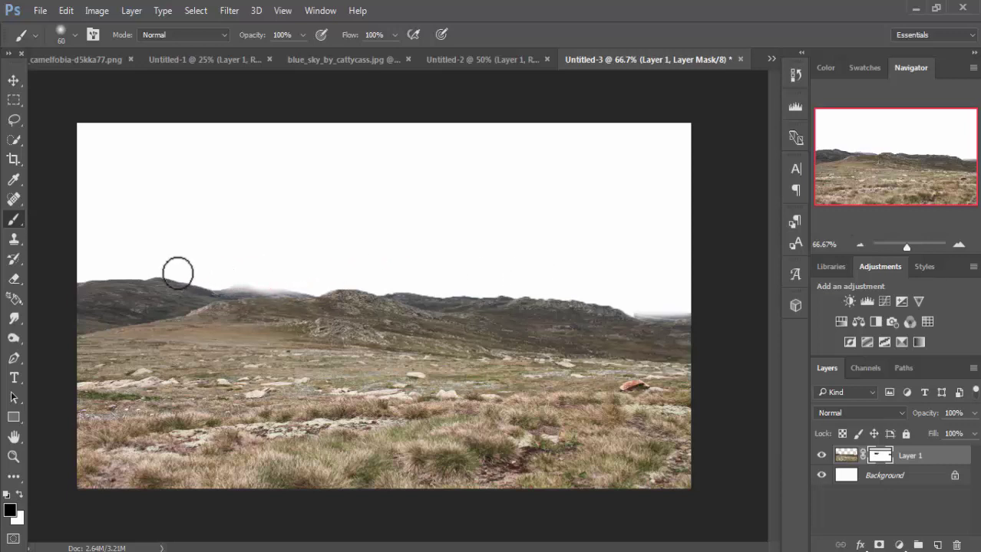
left_click(164, 262)
mouse_move(77, 272)
left_mouse_down()
mouse_move(214, 281)
mouse_move(189, 276)
left_mouse_up()
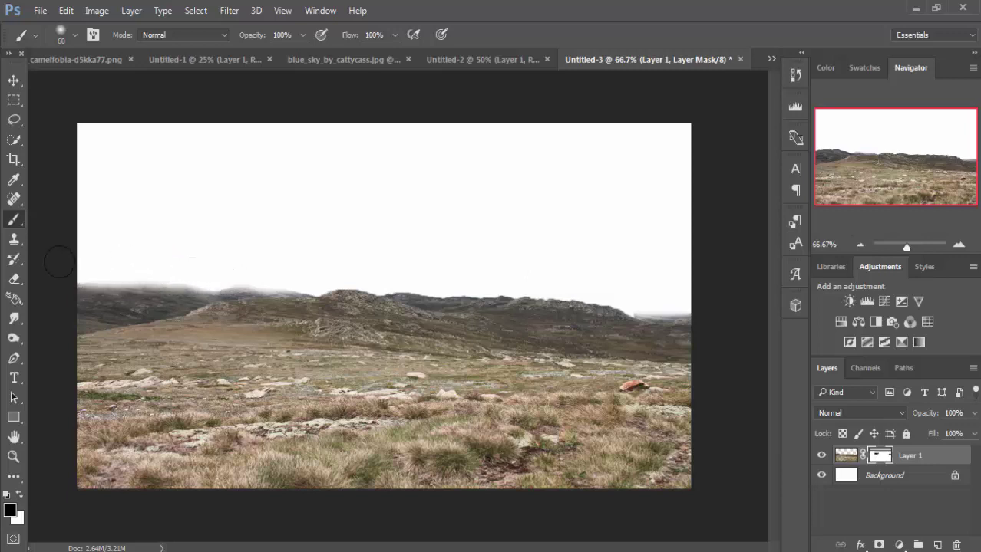
left_click(301, 275)
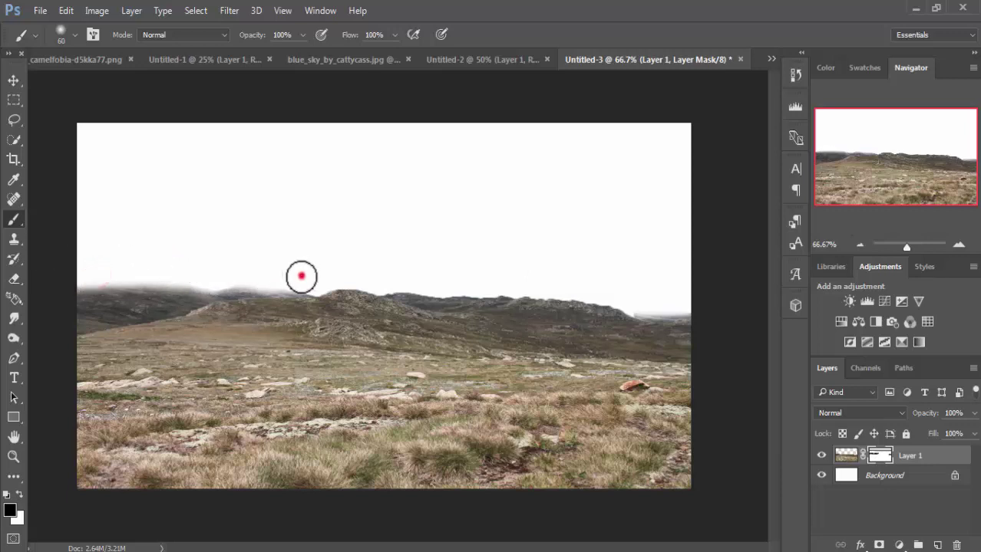
mouse_move(307, 286)
left_mouse_down()
mouse_move(361, 276)
mouse_move(611, 291)
left_mouse_up()
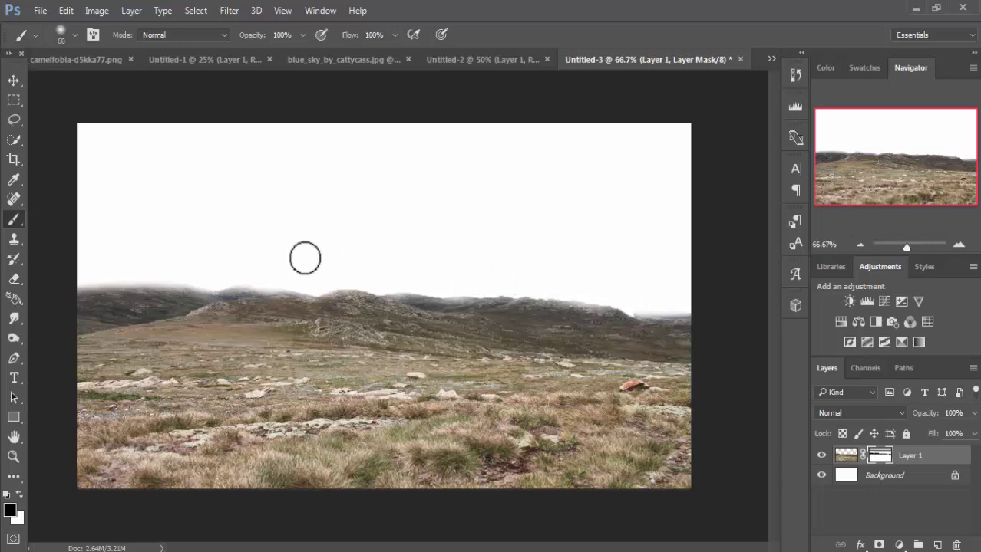
Slant the landscape layer so its right side rises slightly.
left_click(14, 81)
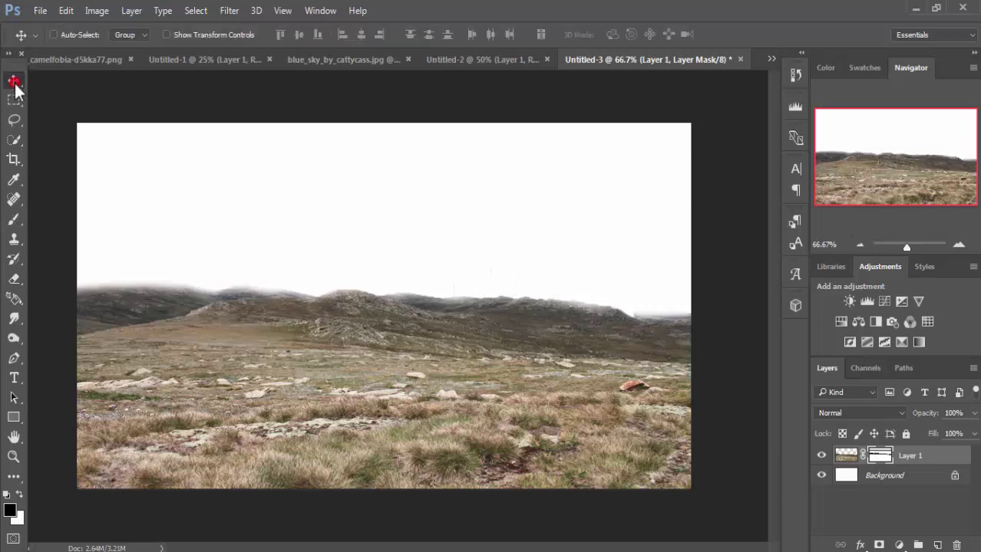
left_click(167, 34)
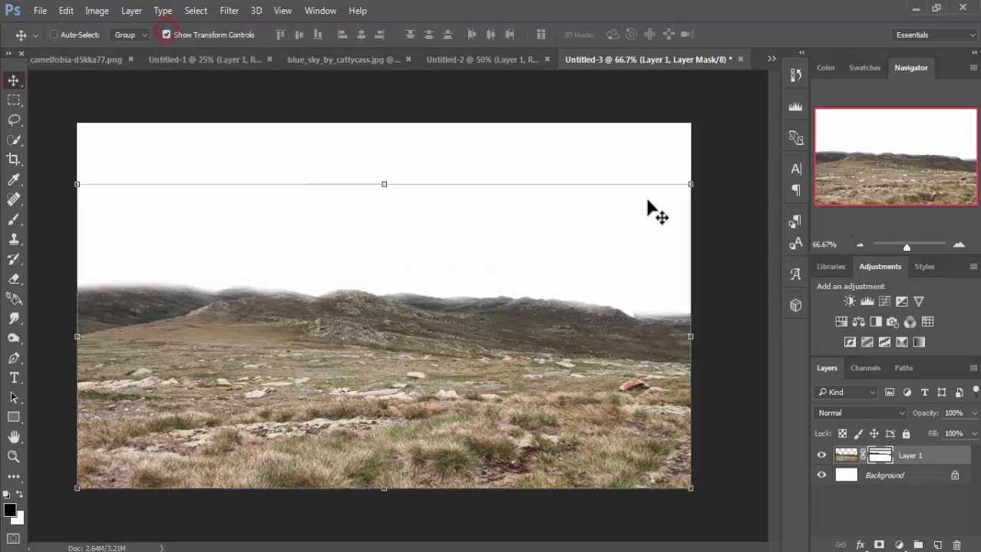
left_click_drag(693, 193, 692, 162)
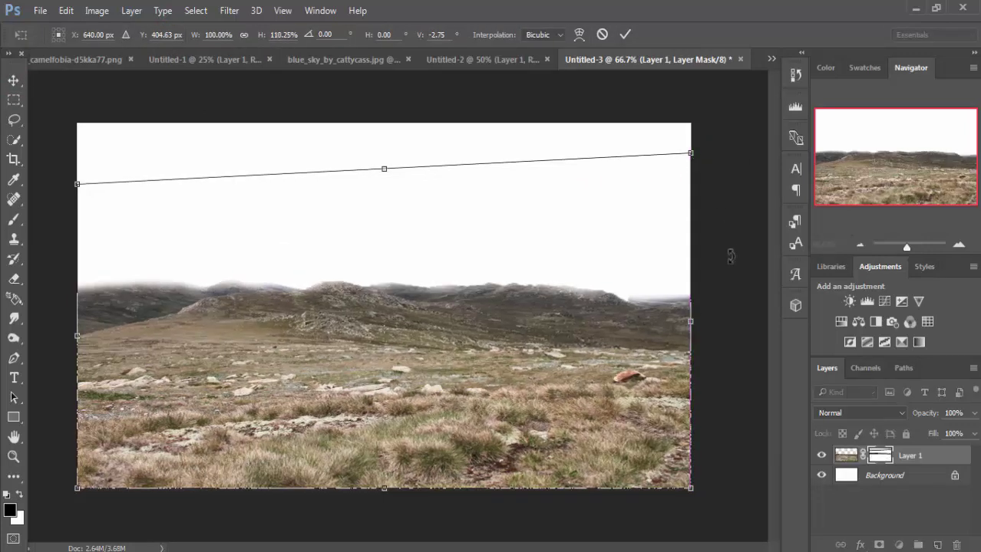
left_click(623, 35)
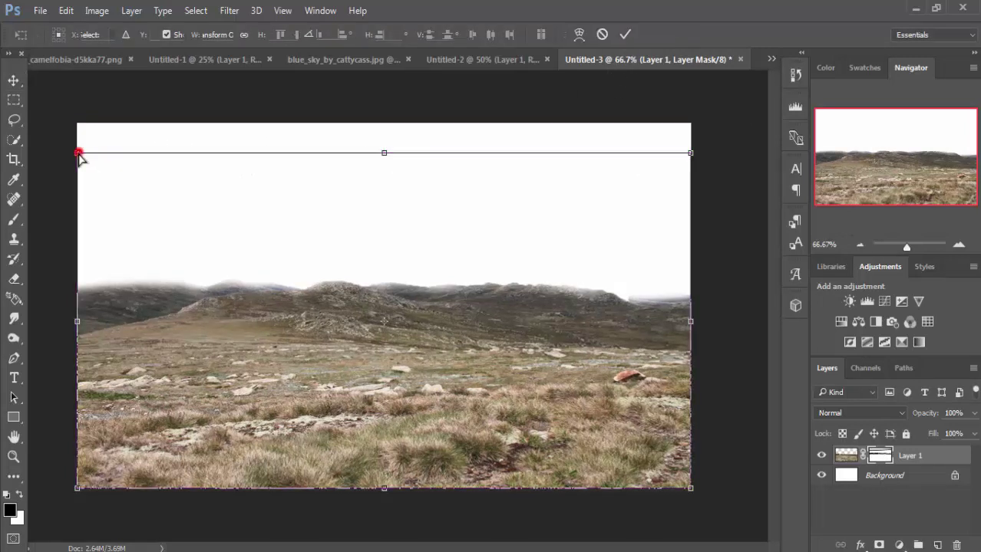
Skew the mask's top edge, commit it, and target the landscape image thumbnail.
left_click_drag(76, 153, 81, 168)
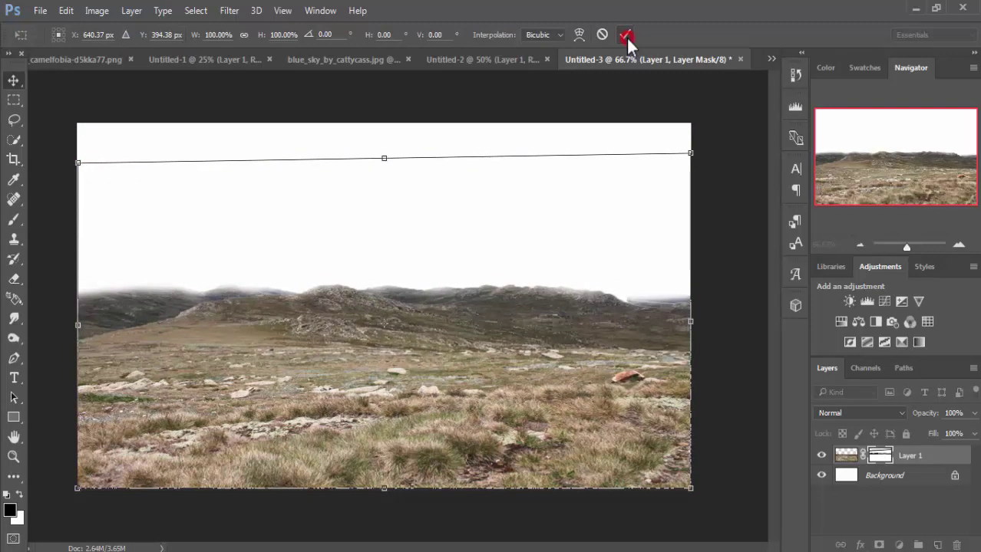
left_click(626, 36)
left_click(914, 457)
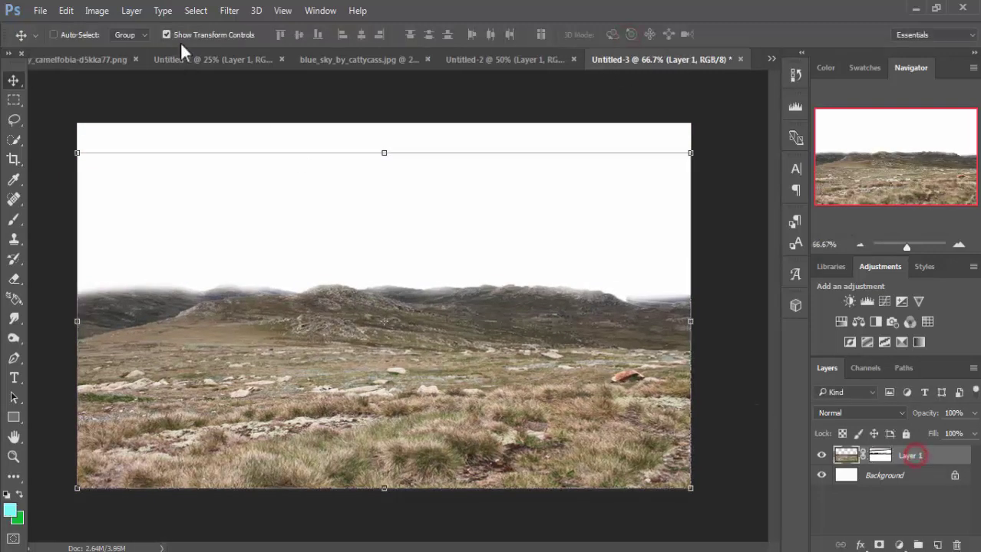
Apply a Camera Raw Filter with Clarity +39, Tint -24, Temperature +8, Contrast +29.
left_click(229, 11)
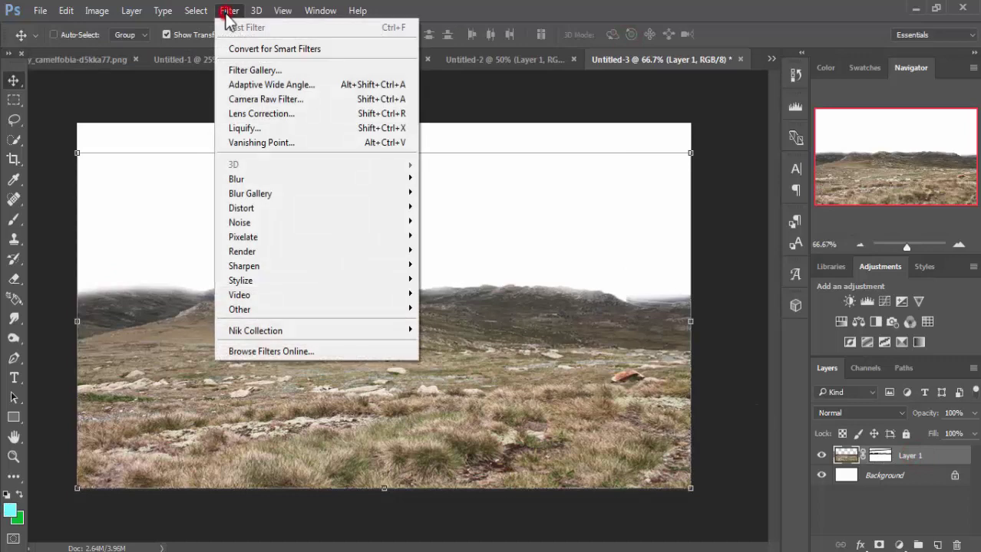
left_click(249, 104)
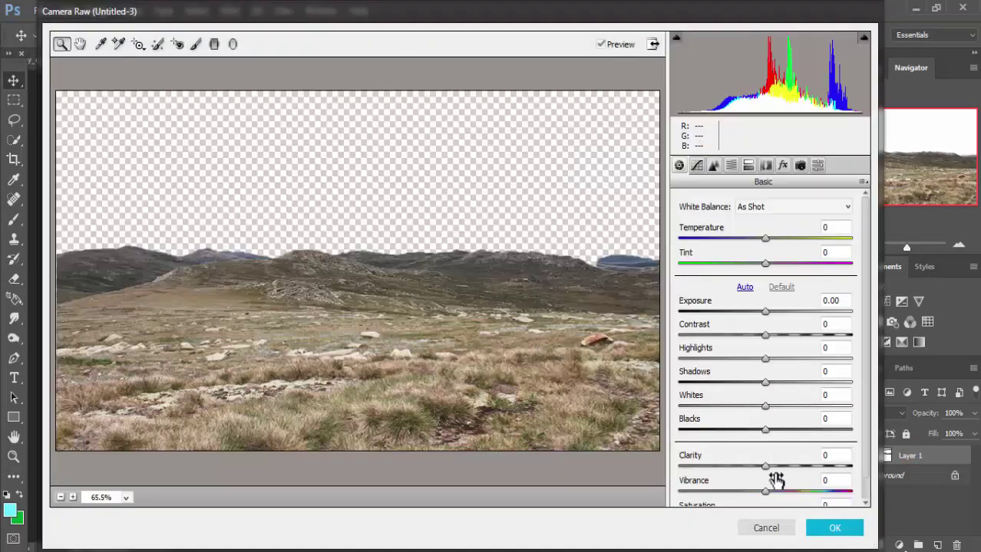
mouse_move(765, 467)
left_mouse_down()
mouse_move(822, 466)
mouse_move(801, 475)
left_mouse_up()
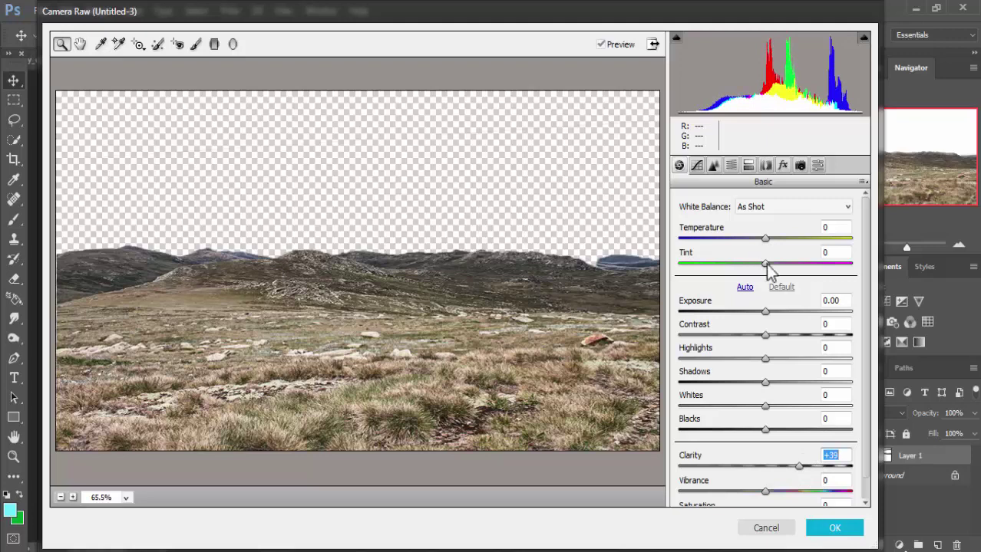
left_click_drag(766, 264, 745, 263)
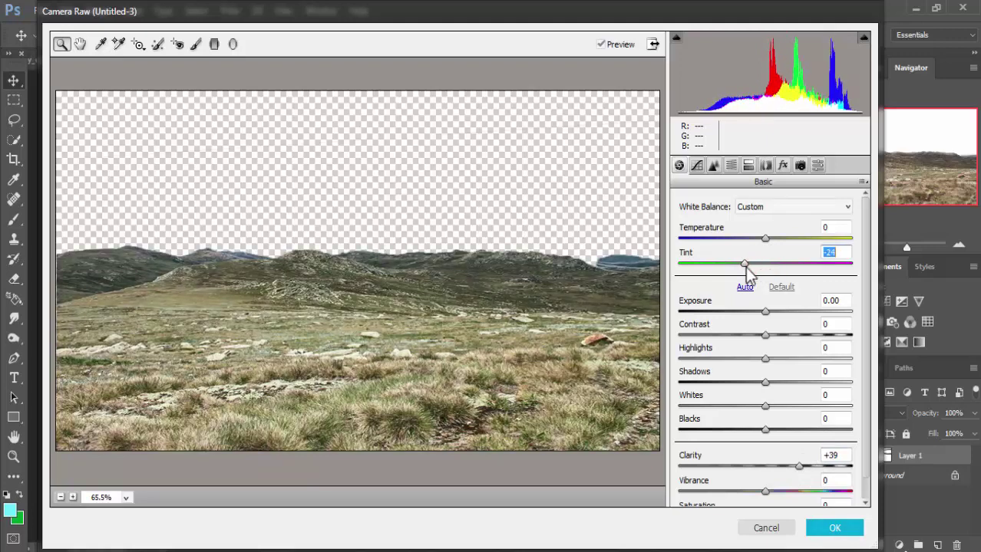
left_click_drag(767, 241, 773, 241)
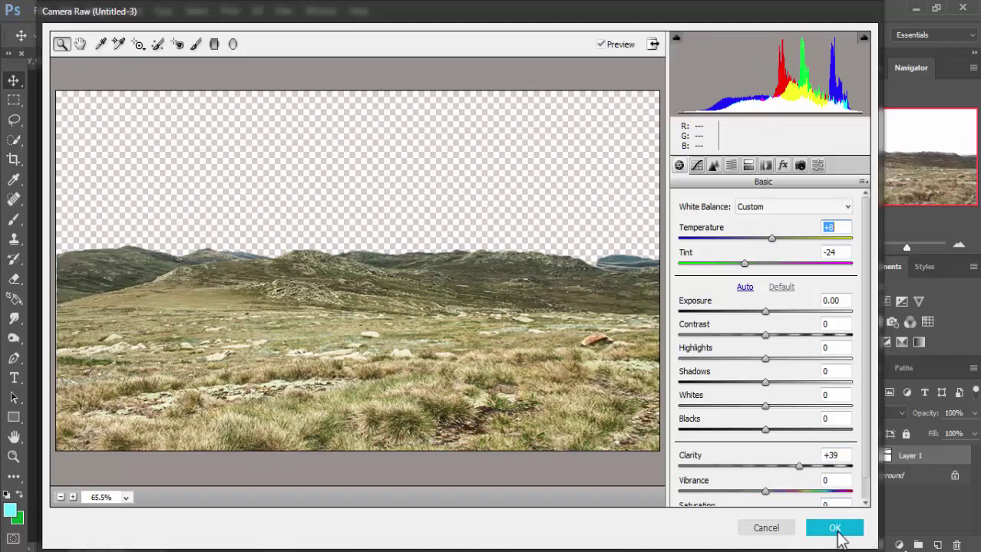
left_click_drag(765, 336, 790, 338)
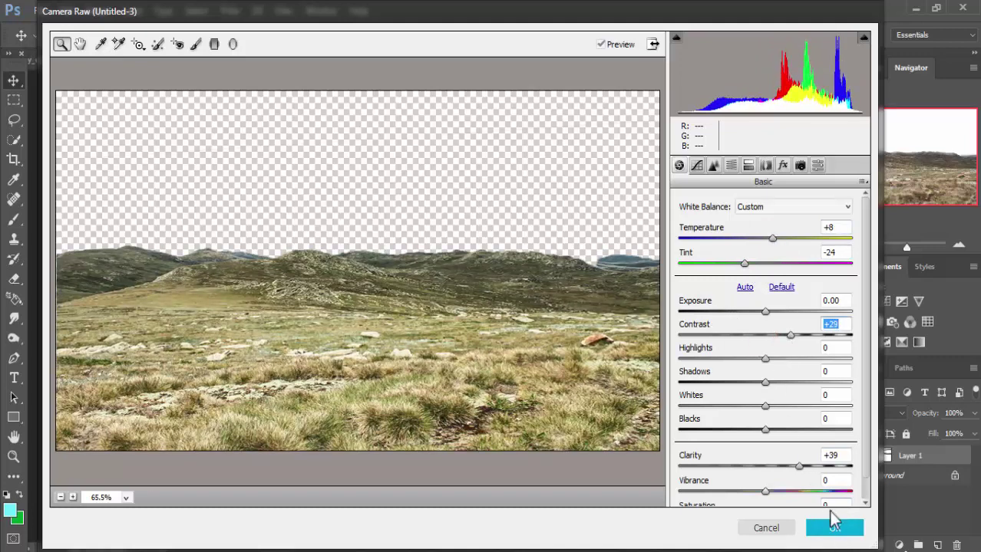
left_click(834, 528)
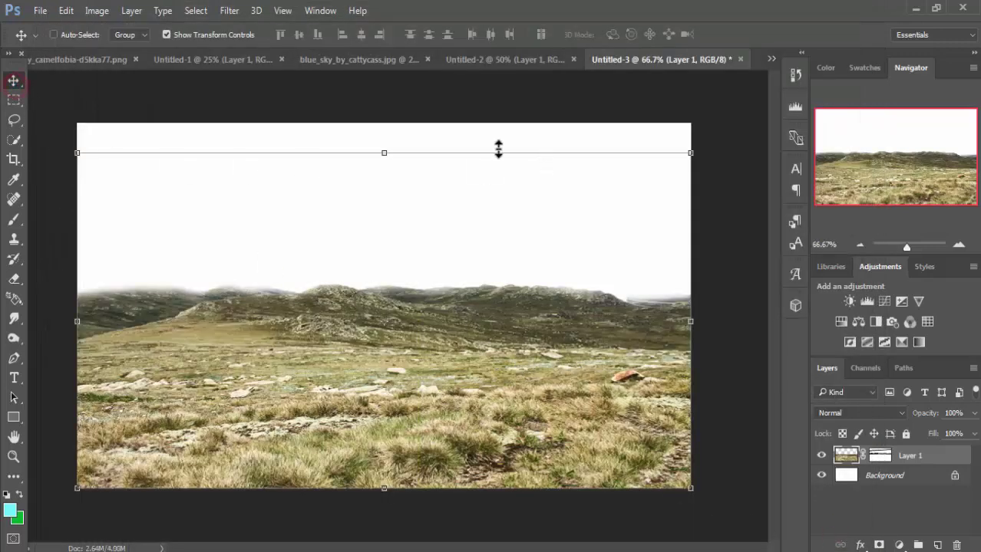
Select the upper part of the blue sky photo and copy it into Untitled-3.
left_click(349, 57)
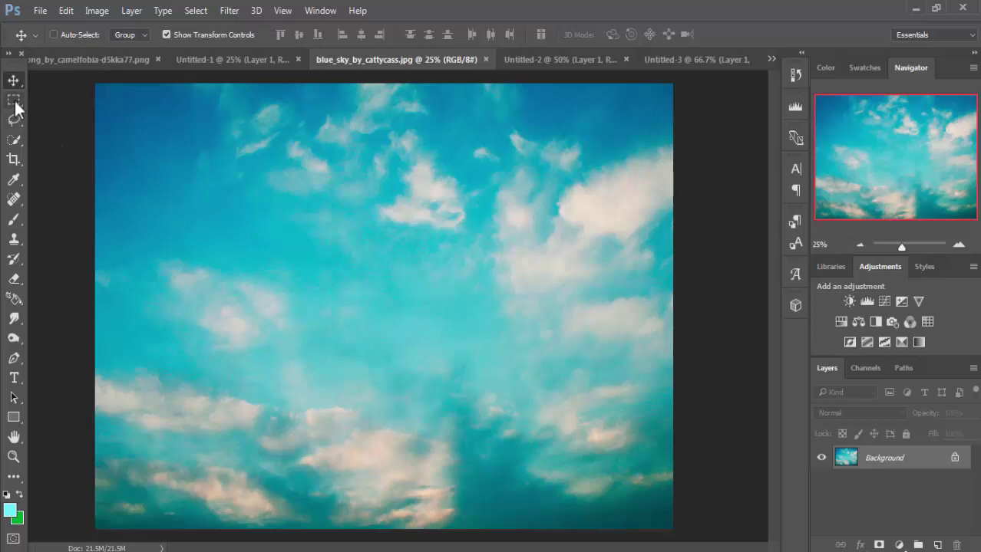
left_click(14, 100)
left_click_drag(93, 81, 674, 331)
left_click(13, 80)
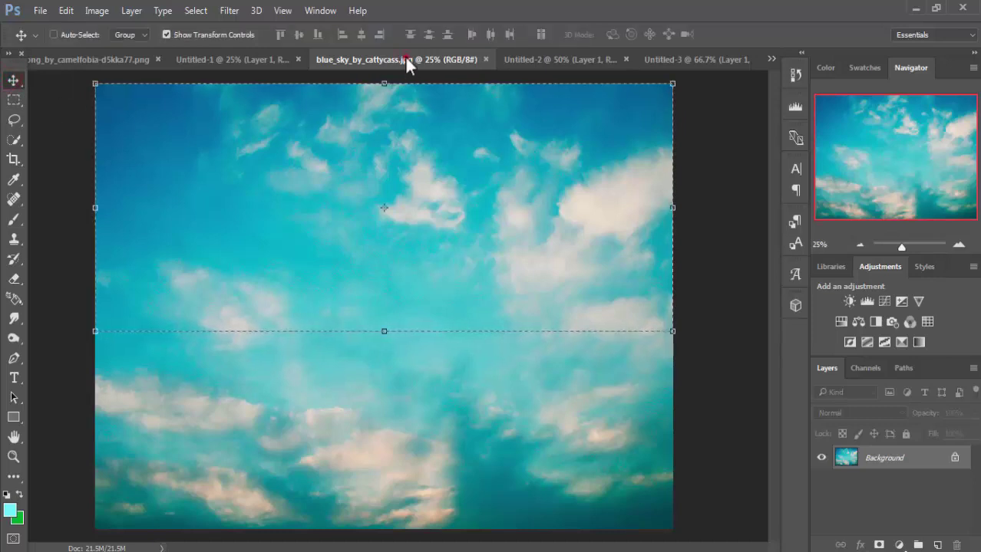
left_click_drag(404, 59, 423, 98)
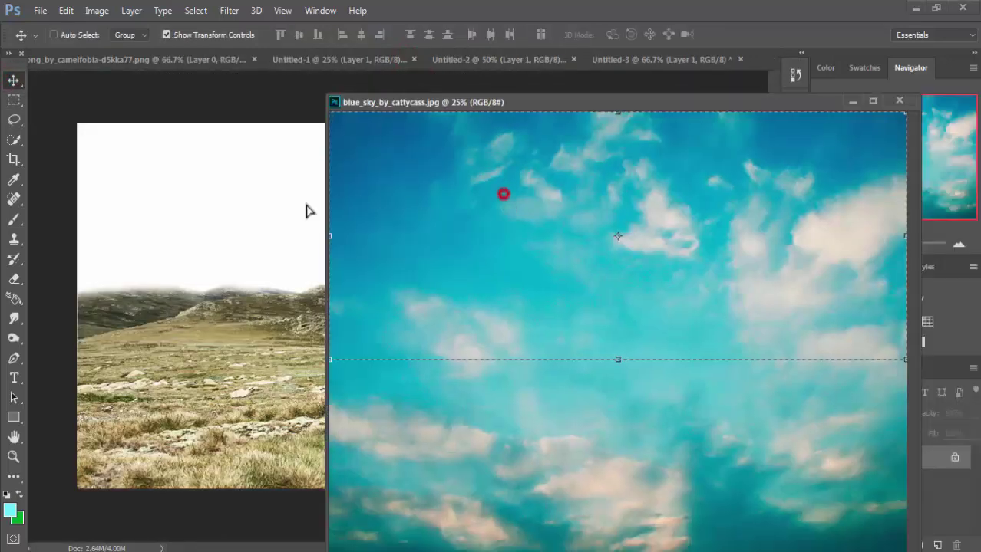
left_click_drag(503, 203, 230, 210)
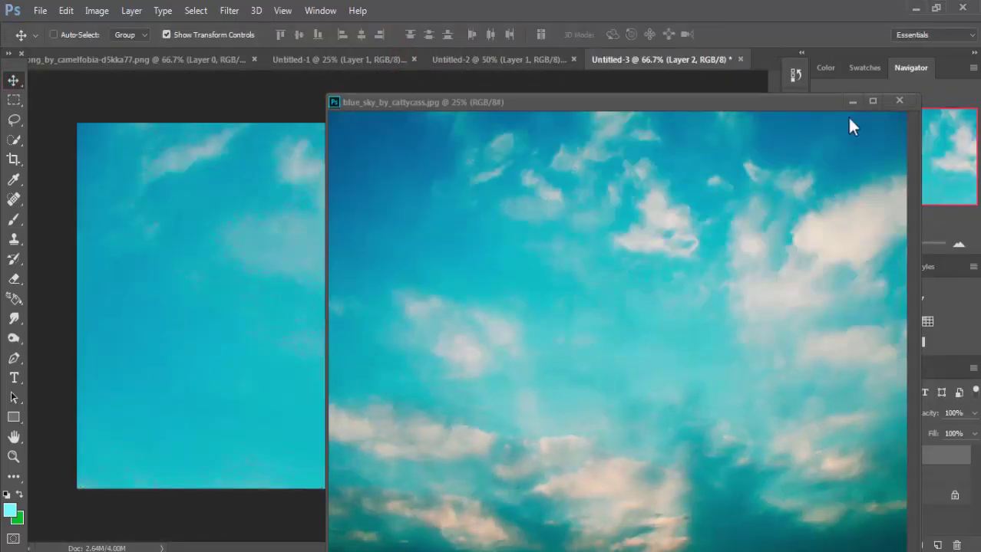
left_click(853, 101)
Scale the sky to span the canvas top and move Layer 2 below Layer 1.
mouse_move(145, 173)
left_mouse_down()
mouse_move(437, 375)
mouse_move(587, 343)
left_mouse_up()
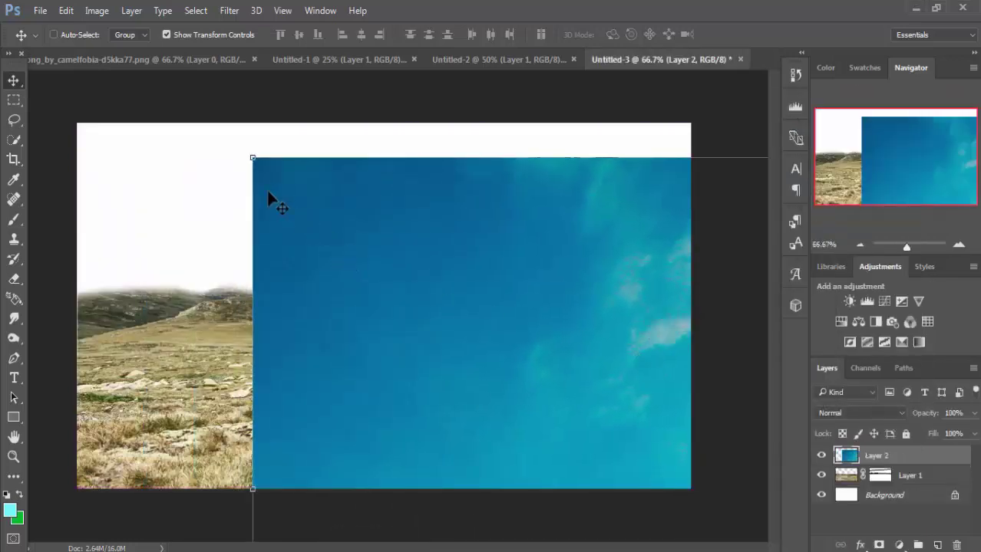
left_click_drag(252, 158, 605, 399)
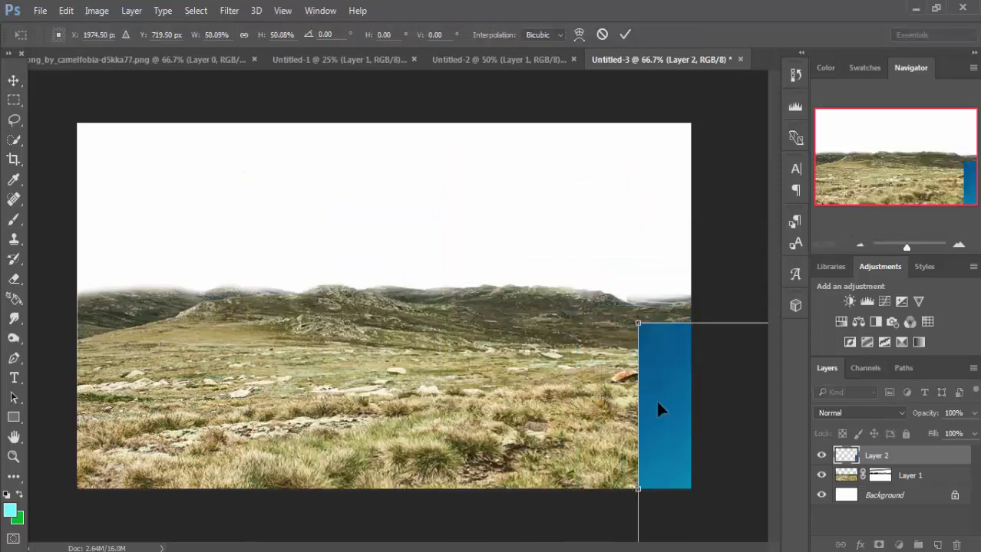
left_click_drag(654, 395, 170, 219)
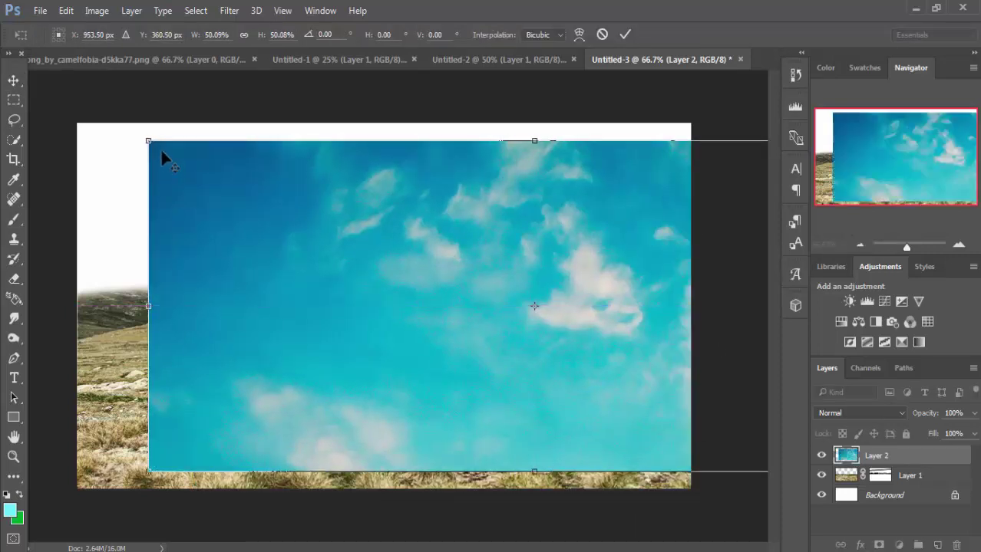
left_click_drag(149, 140, 314, 234)
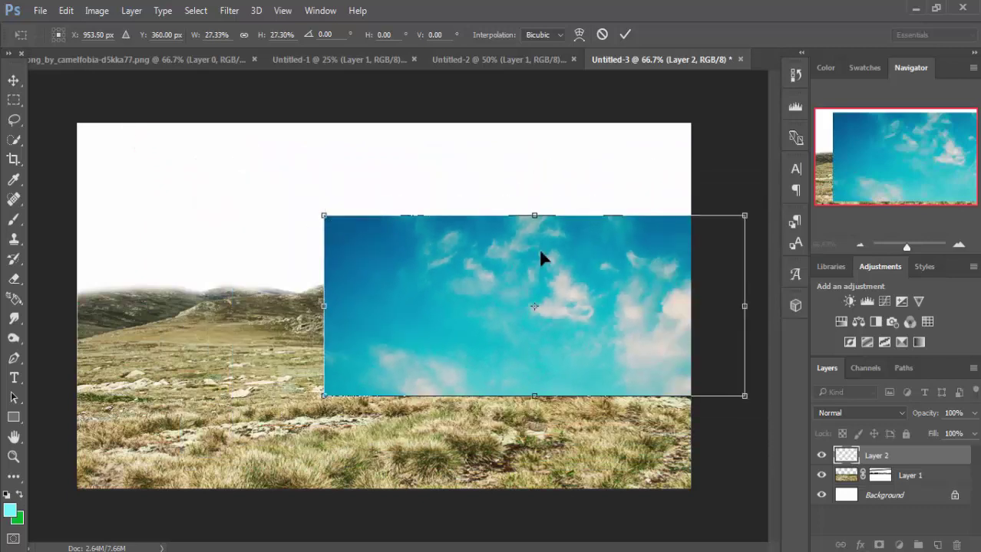
mouse_move(600, 256)
left_mouse_down()
mouse_move(396, 199)
mouse_move(357, 174)
left_mouse_up()
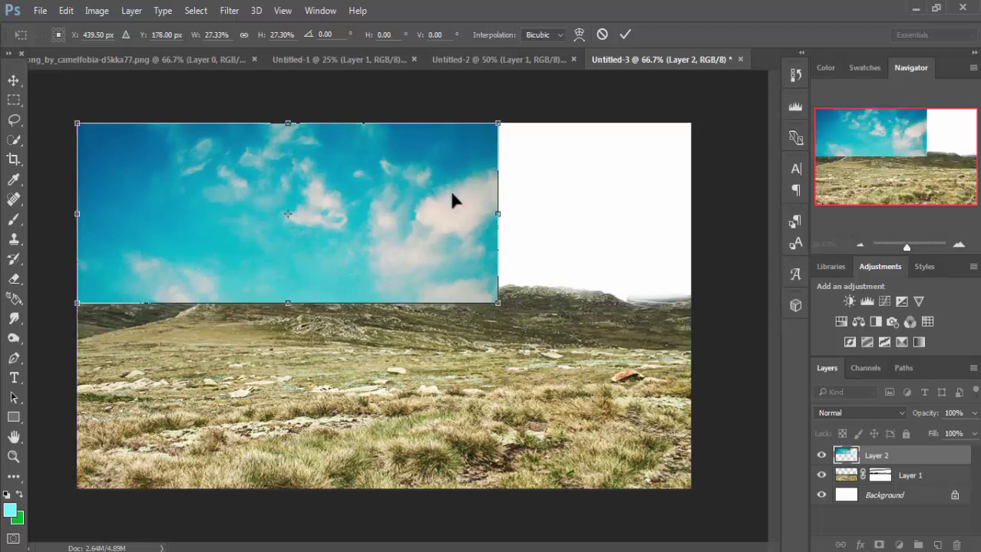
left_click_drag(499, 211, 691, 217)
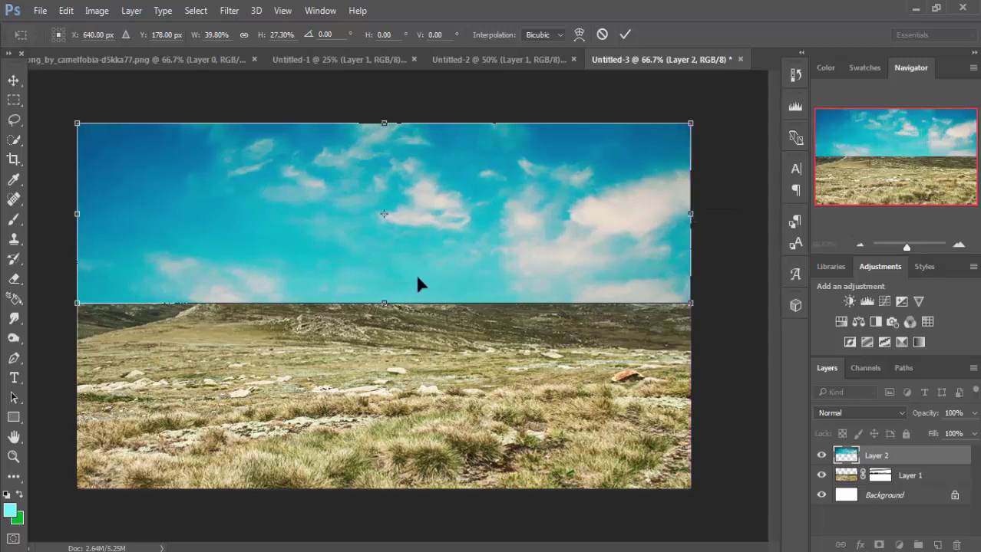
left_click_drag(384, 300, 383, 305)
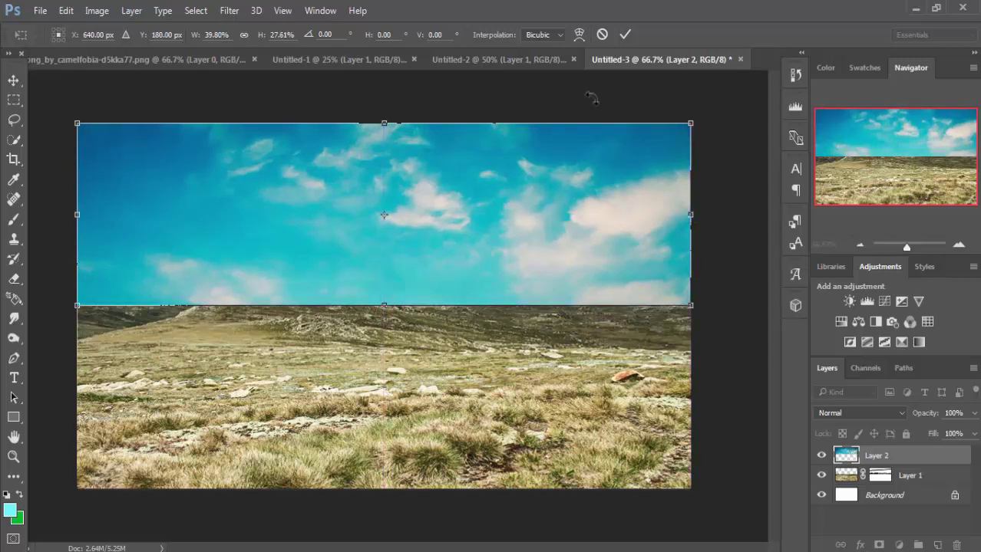
left_click(623, 37)
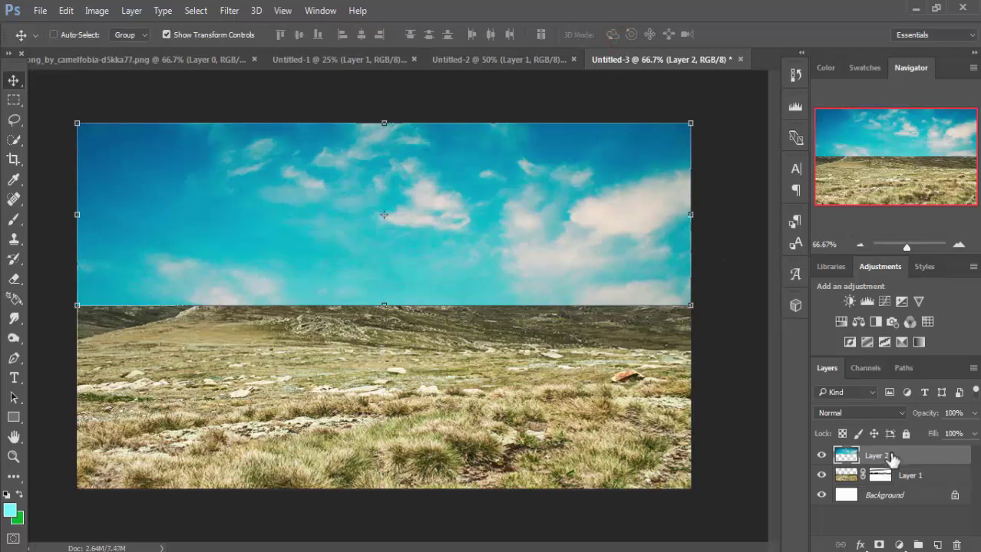
left_click_drag(891, 463, 890, 474)
left_click_drag(890, 477, 894, 487)
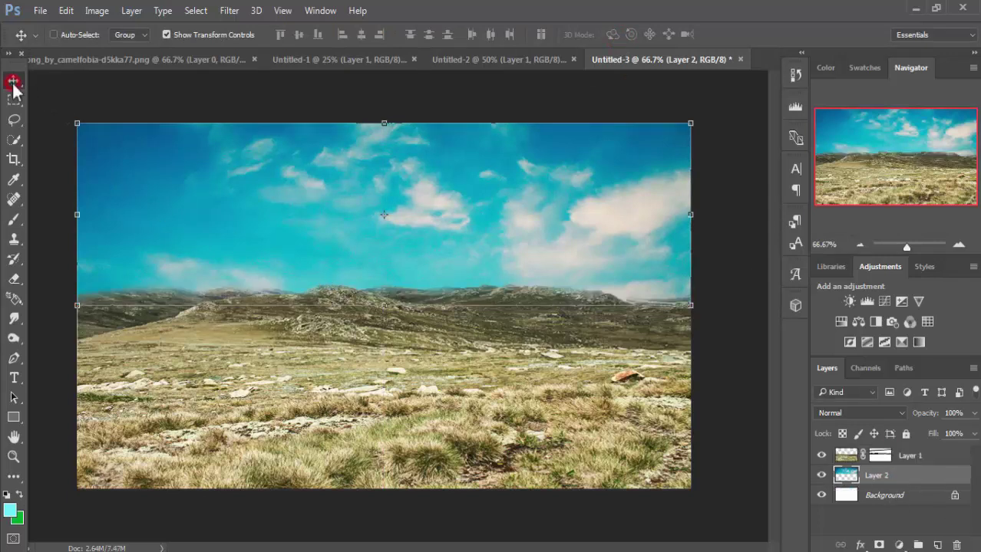
Bring the bear from Untitled-2 into Untitled-3 as Layer 3 above the landscape.
left_click(477, 60)
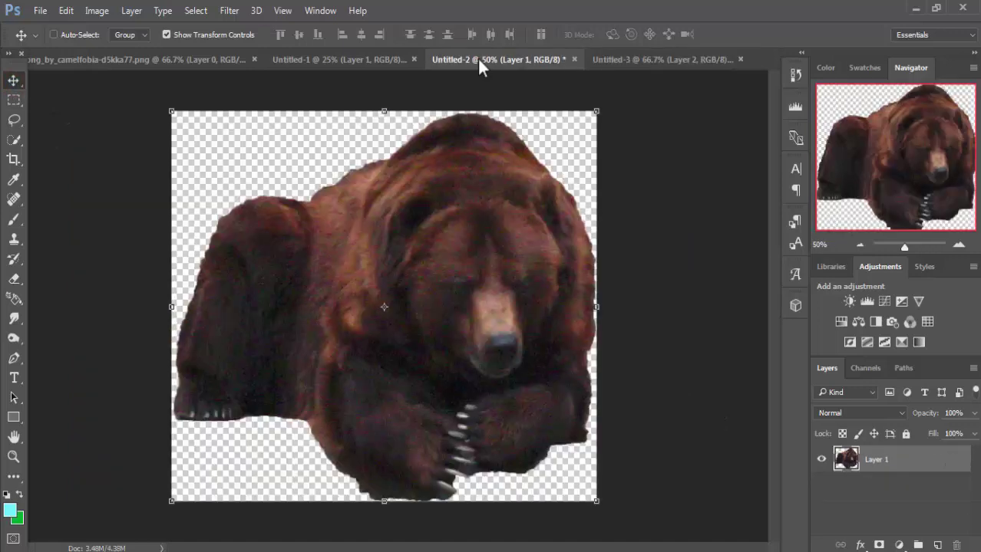
left_click_drag(477, 59, 481, 100)
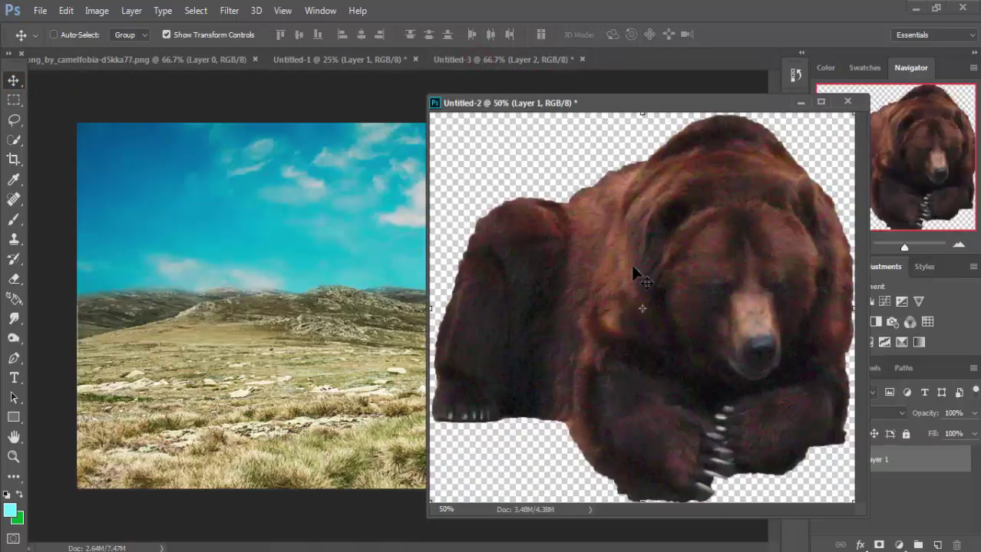
left_click_drag(630, 262, 366, 327)
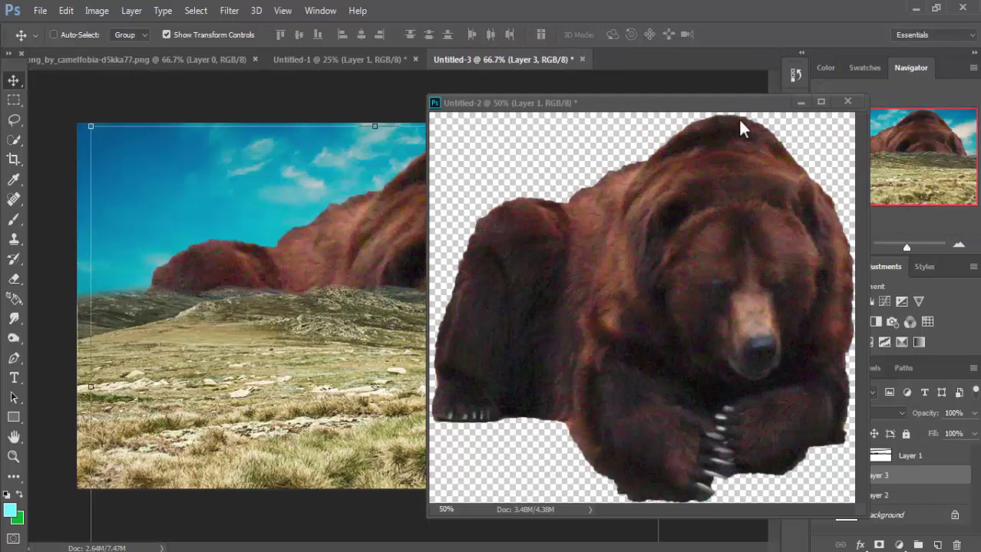
left_click(801, 103)
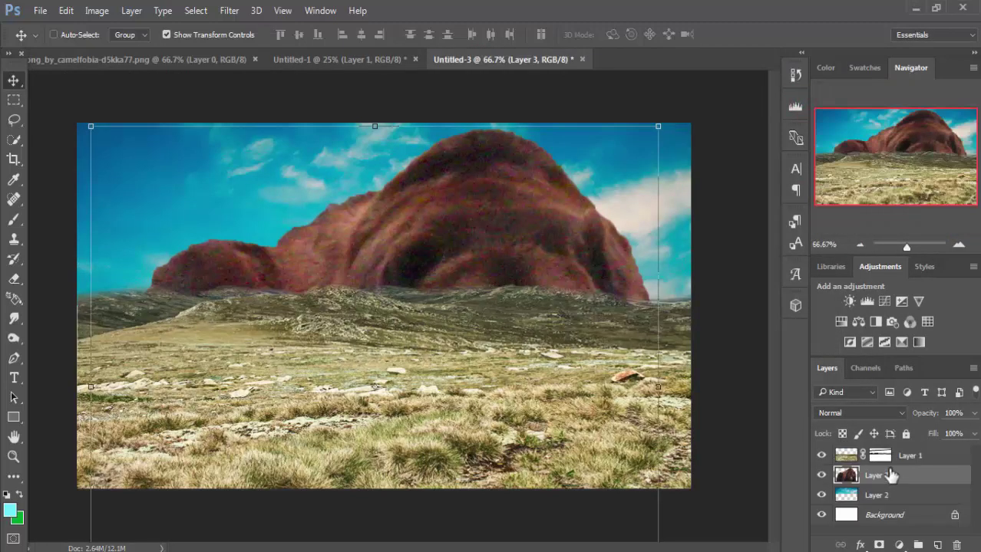
left_click_drag(890, 477, 893, 451)
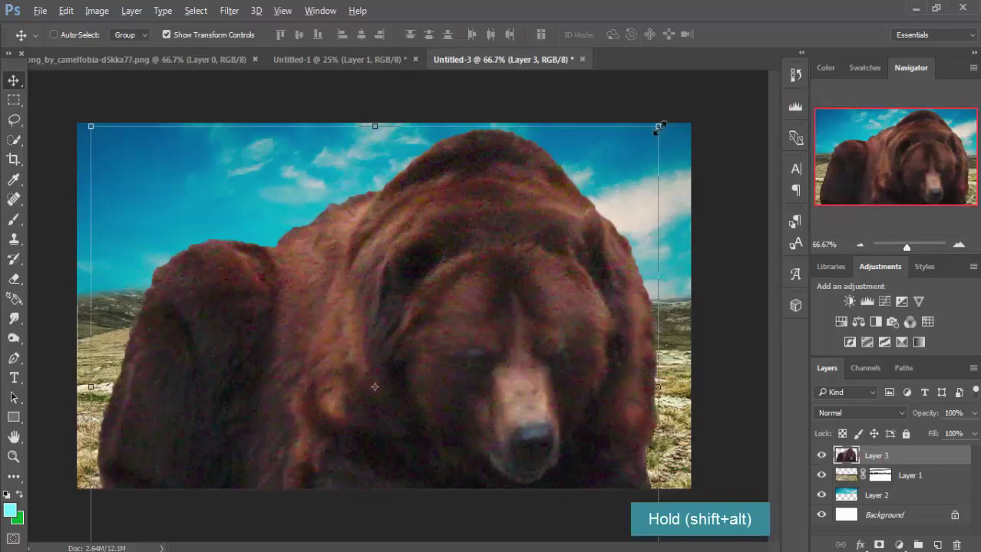
Scale the bear to about 39% and set it on the grass at bottom centre.
left_click_drag(658, 128, 542, 336)
left_click_drag(415, 365, 530, 356)
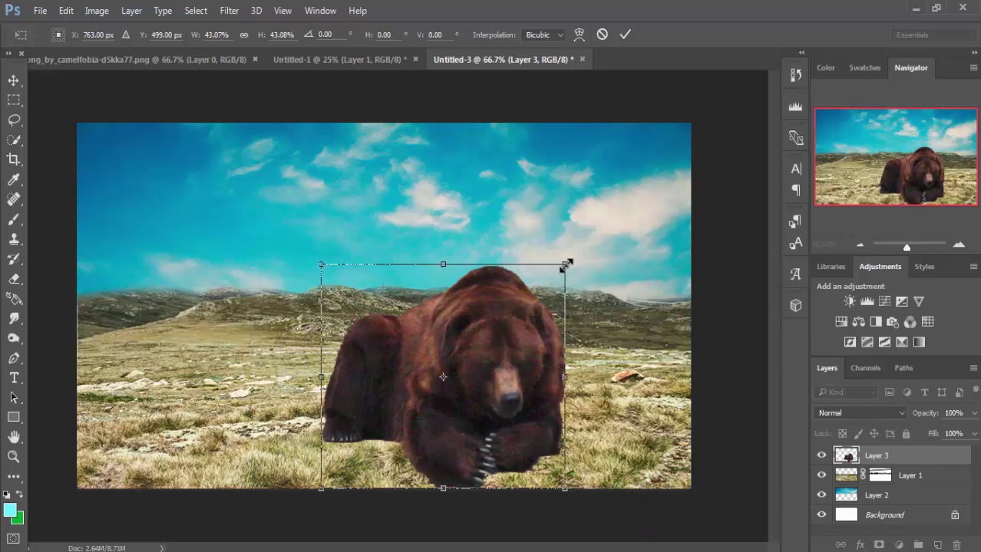
left_click_drag(565, 265, 559, 282)
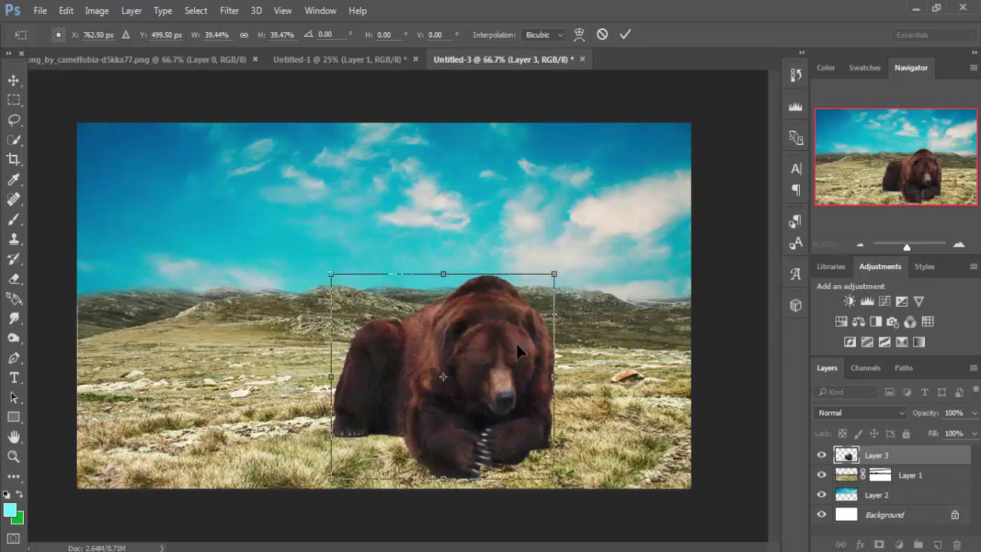
mouse_move(500, 339)
left_mouse_down()
mouse_move(512, 355)
mouse_move(515, 346)
left_mouse_up()
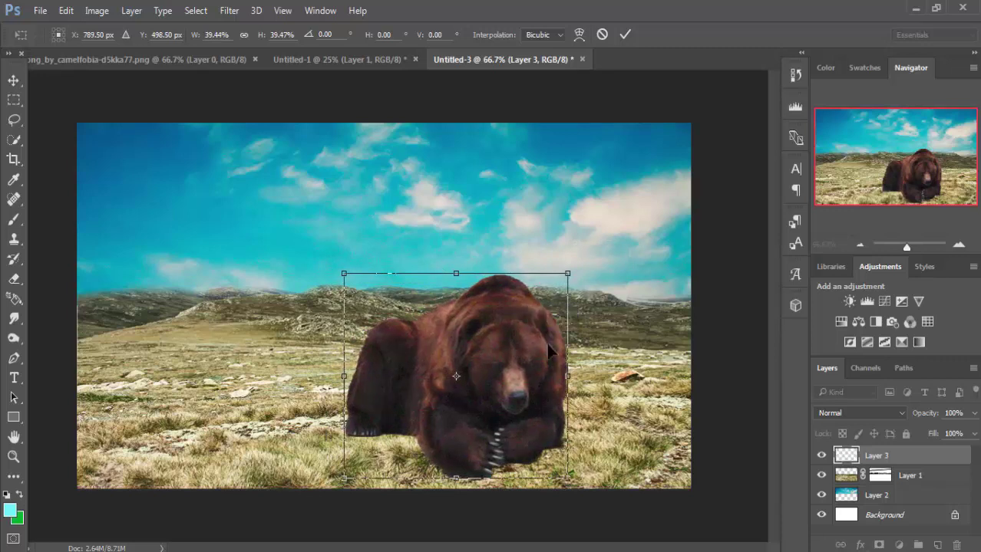
left_click(622, 37)
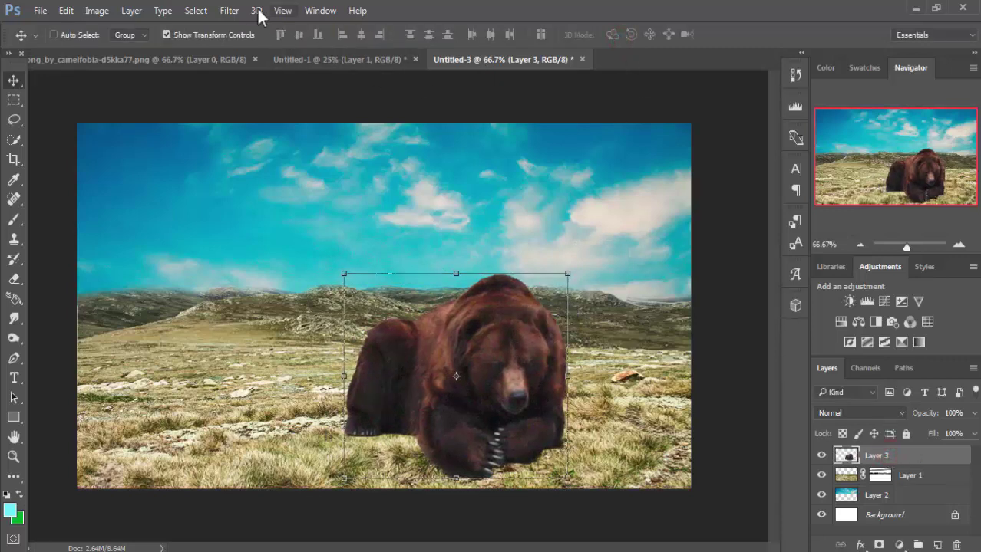
In Camera Raw on the bear, set Clarity +26, Tint -13, Temperature +9, Contrast +24.
left_click(230, 15)
left_click(260, 99)
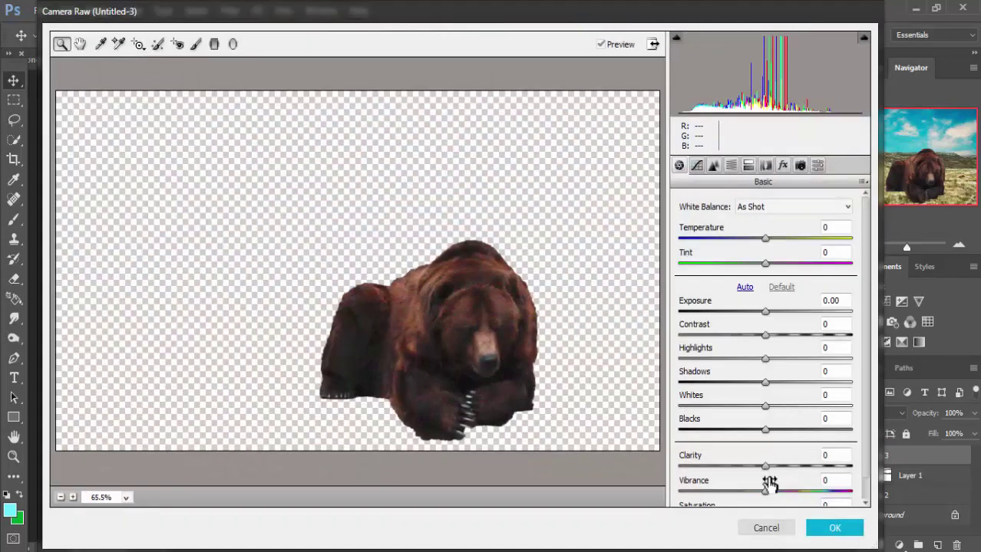
left_click_drag(764, 465, 787, 465)
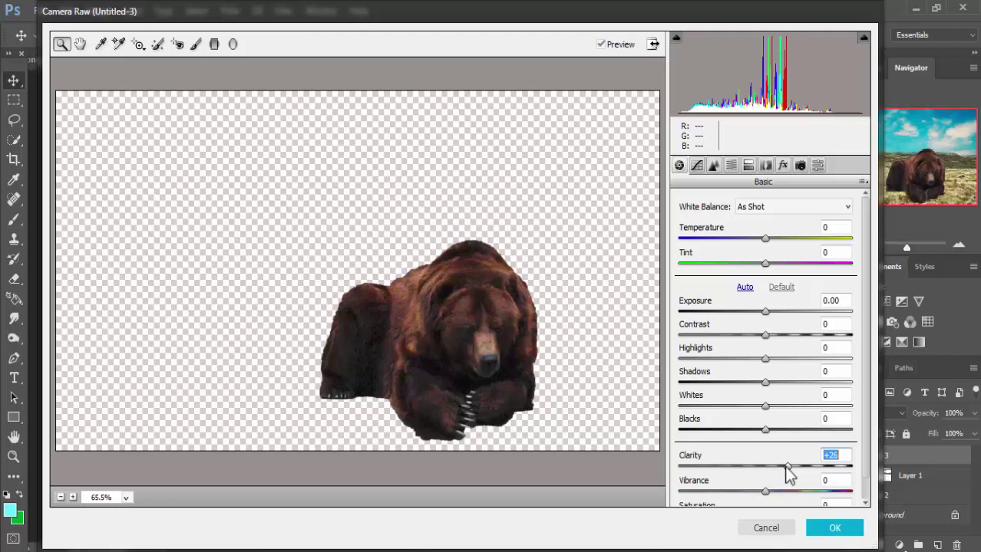
left_click(761, 263)
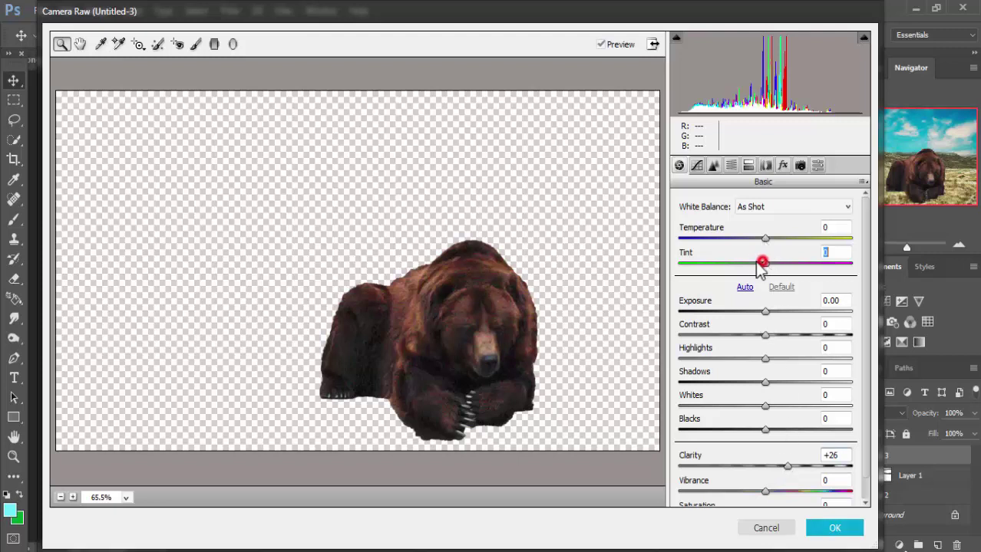
left_click_drag(762, 264, 776, 241)
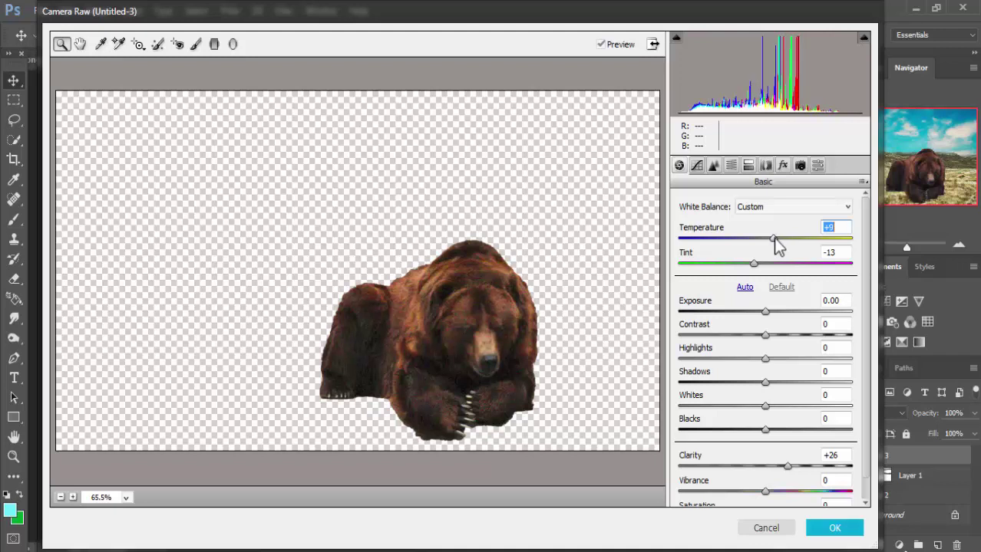
mouse_move(766, 336)
left_mouse_down()
mouse_move(807, 336)
mouse_move(790, 343)
left_mouse_up()
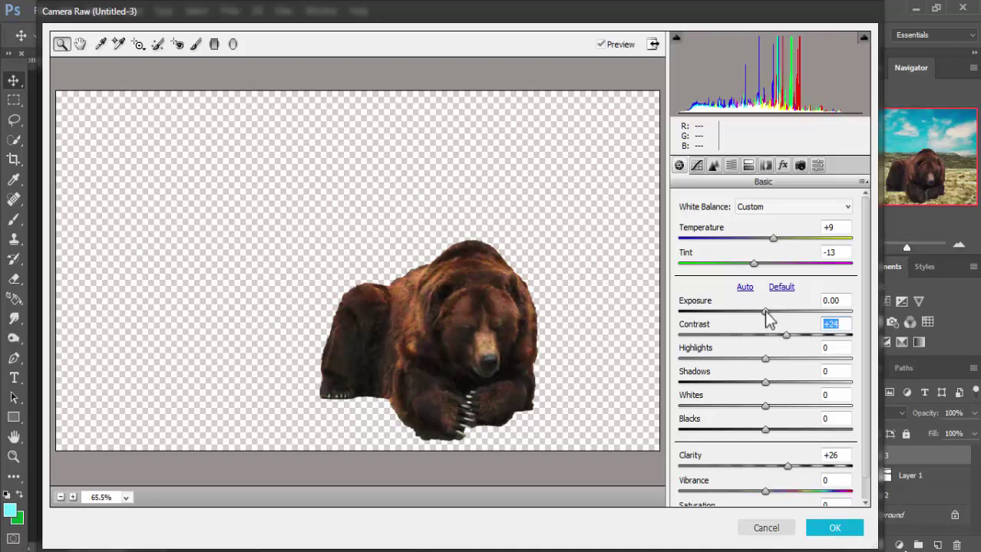
Set Exposure -0.05, Shadows +43, Whites +20, Blacks -10, lower Vibrance, and apply.
left_click_drag(765, 311, 764, 313)
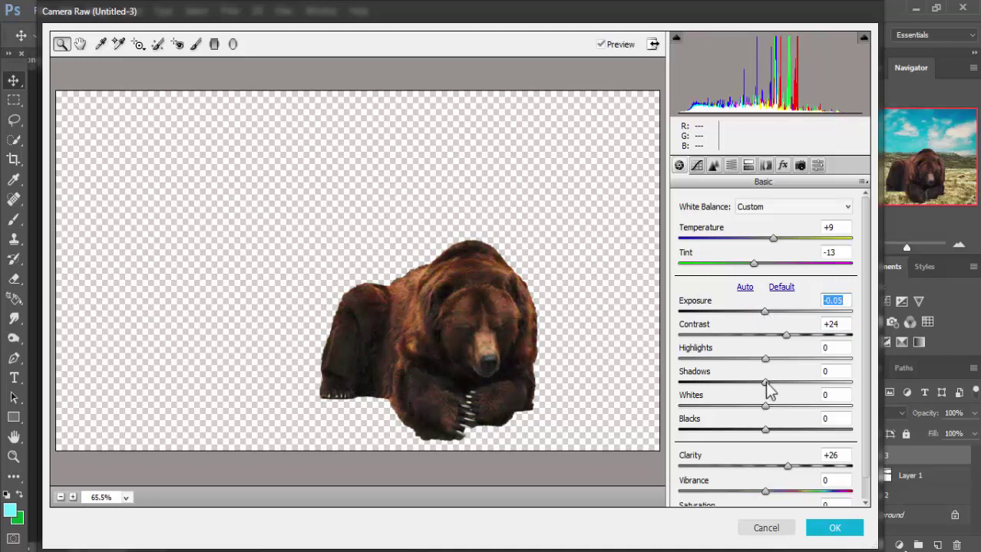
left_click_drag(765, 383, 814, 383)
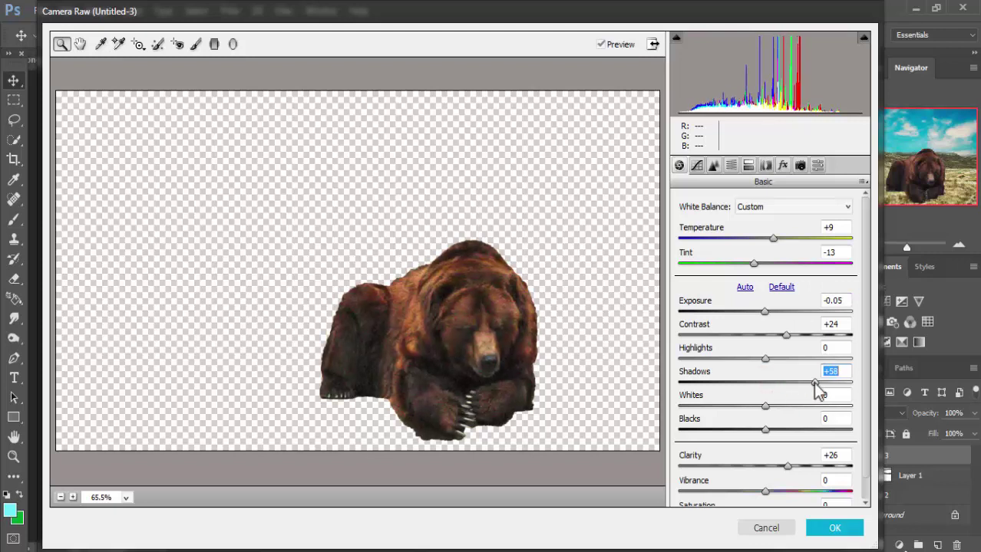
mouse_move(814, 384)
left_mouse_down()
mouse_move(755, 436)
mouse_move(801, 434)
mouse_move(756, 431)
left_mouse_up()
left_click(766, 431)
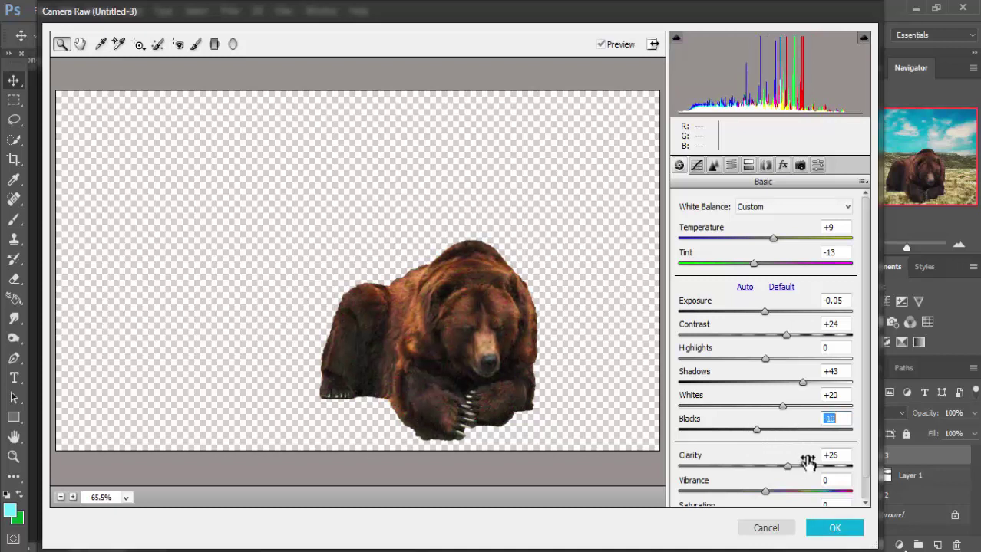
left_click_drag(765, 491, 754, 491)
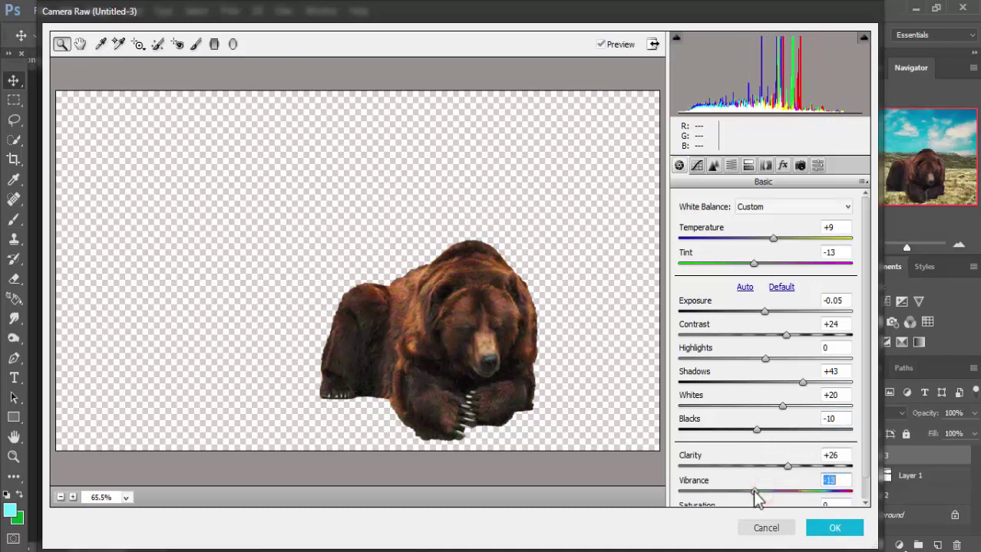
left_click(834, 529)
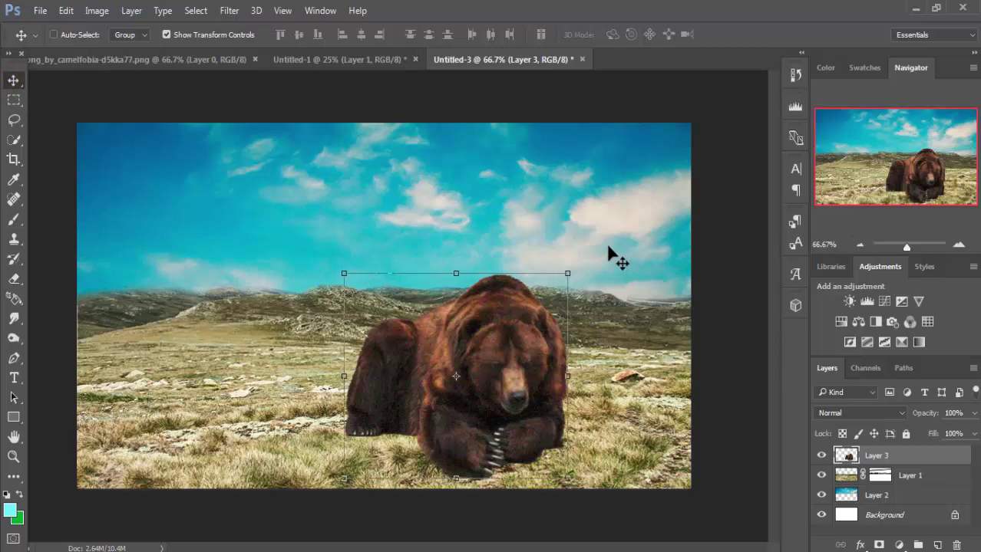
Copy the seated woman from Untitled-1 into Untitled-3 as Layer 4 and reposition her.
left_click(360, 59)
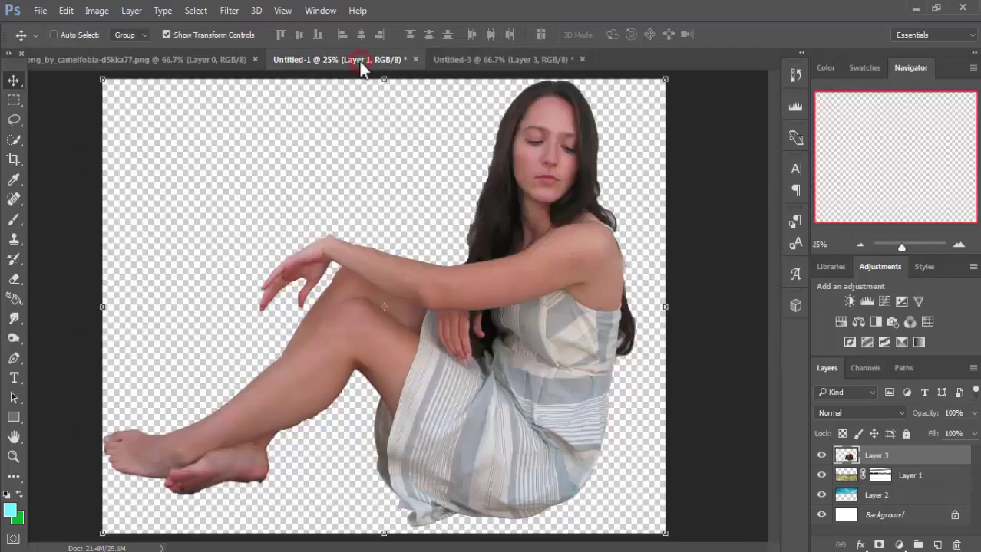
mouse_move(359, 61)
left_mouse_down()
mouse_move(355, 104)
mouse_move(602, 113)
left_mouse_up()
left_click_drag(936, 325, 342, 326)
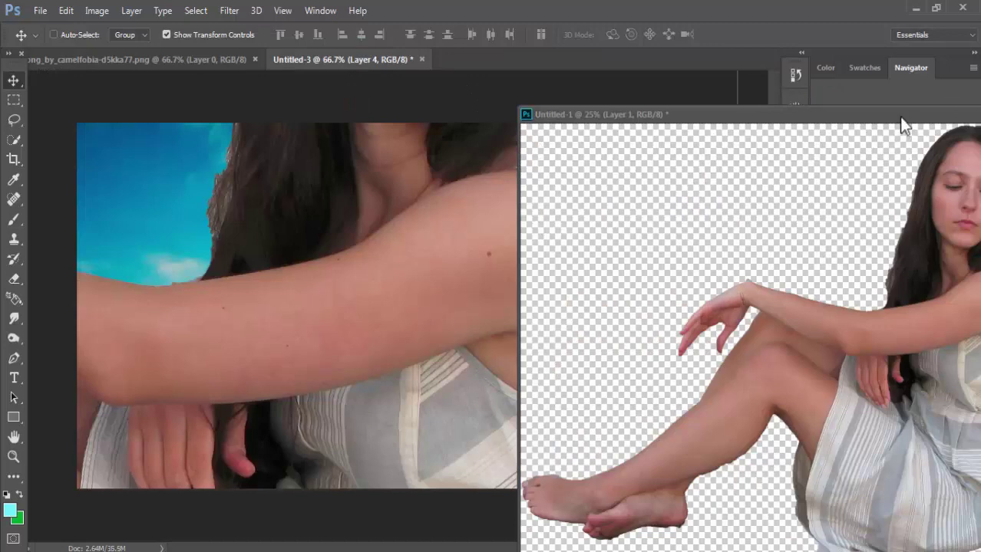
mouse_move(900, 118)
left_mouse_down()
mouse_move(439, 192)
mouse_move(506, 512)
left_mouse_up()
left_click_drag(519, 311, 721, 335)
left_click_drag(272, 270, 558, 224)
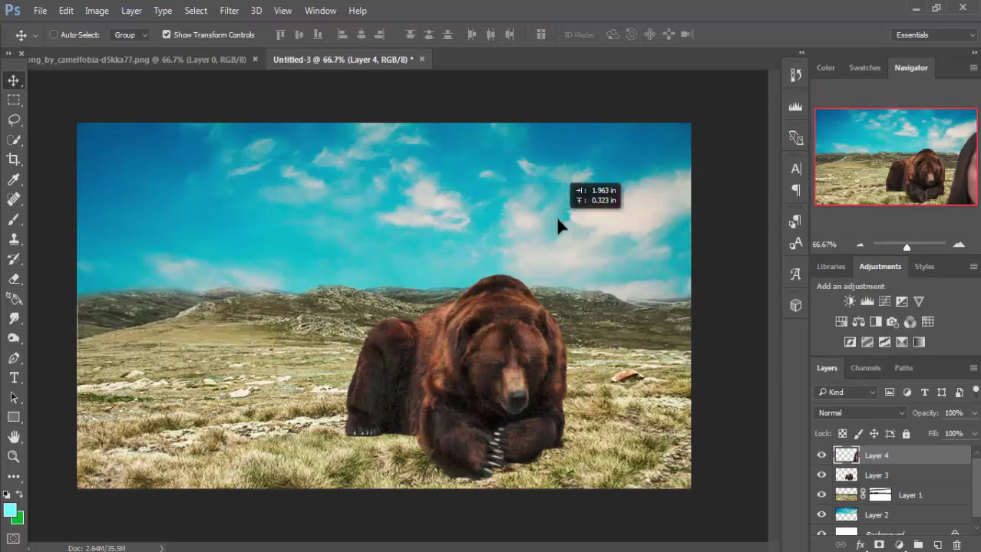
left_click_drag(197, 225, 499, 264)
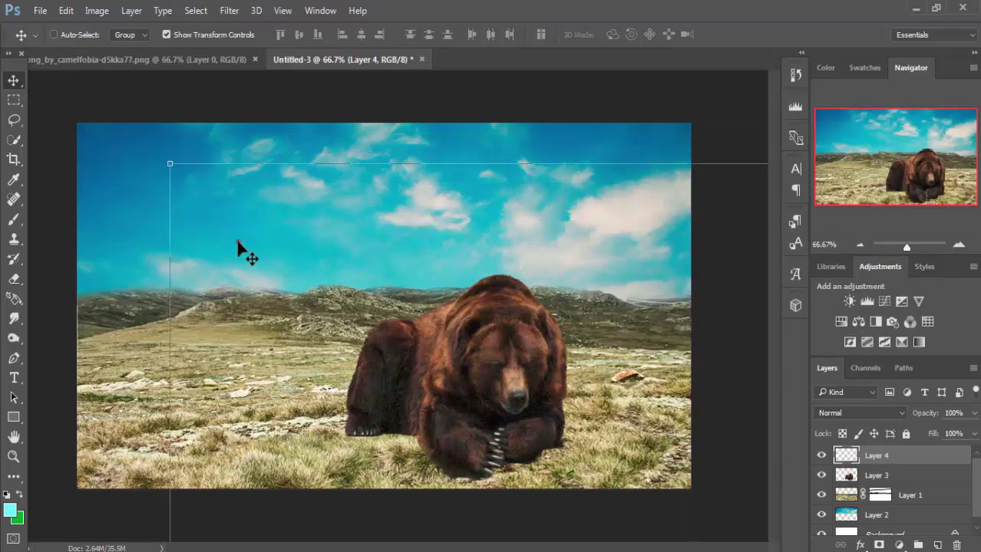
left_click_drag(238, 249, 201, 234)
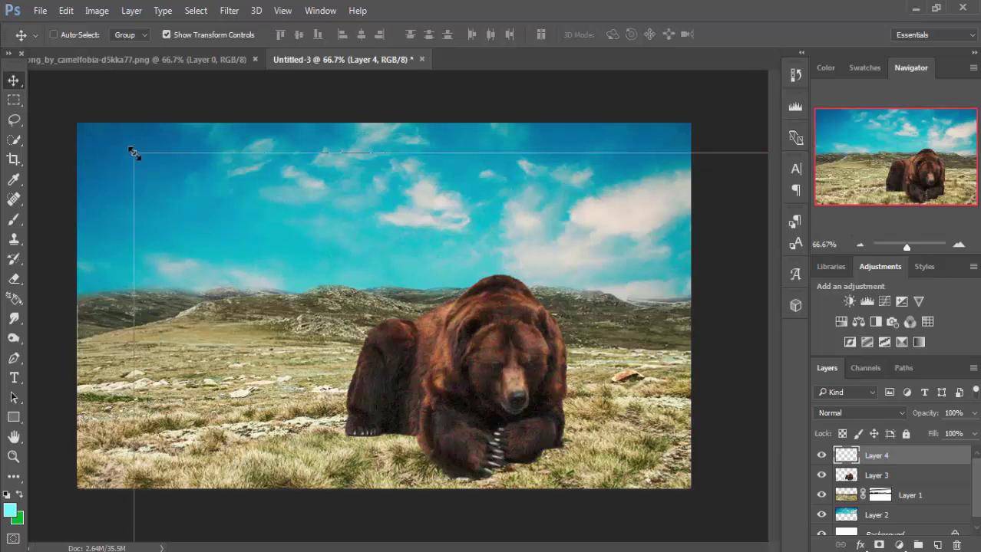
Scale the woman to about 12.5%, place her against the bear, tilt -1.56°.
mouse_move(134, 152)
left_mouse_down()
mouse_move(587, 468)
mouse_move(198, 161)
left_mouse_up()
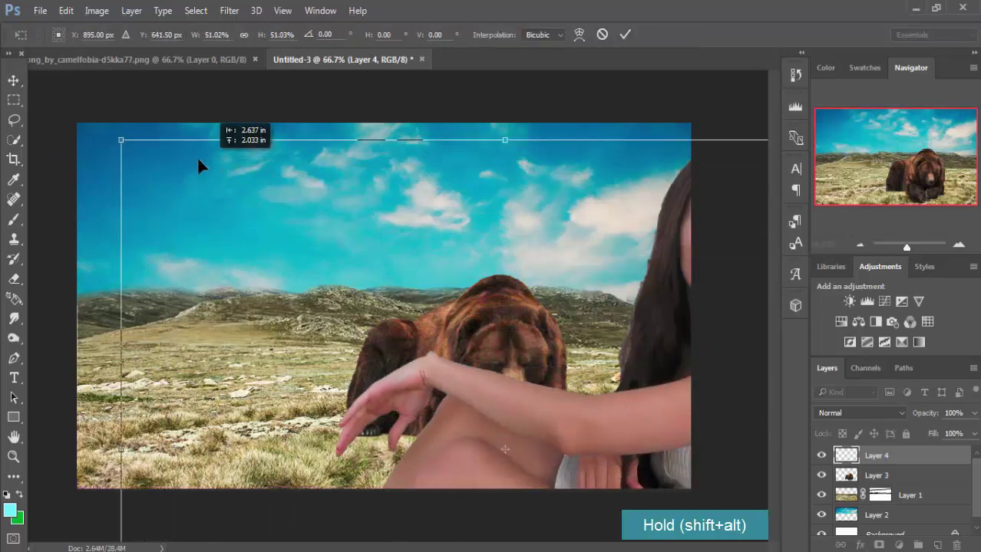
mouse_move(276, 233)
left_mouse_down()
mouse_move(443, 345)
mouse_move(430, 322)
left_mouse_up()
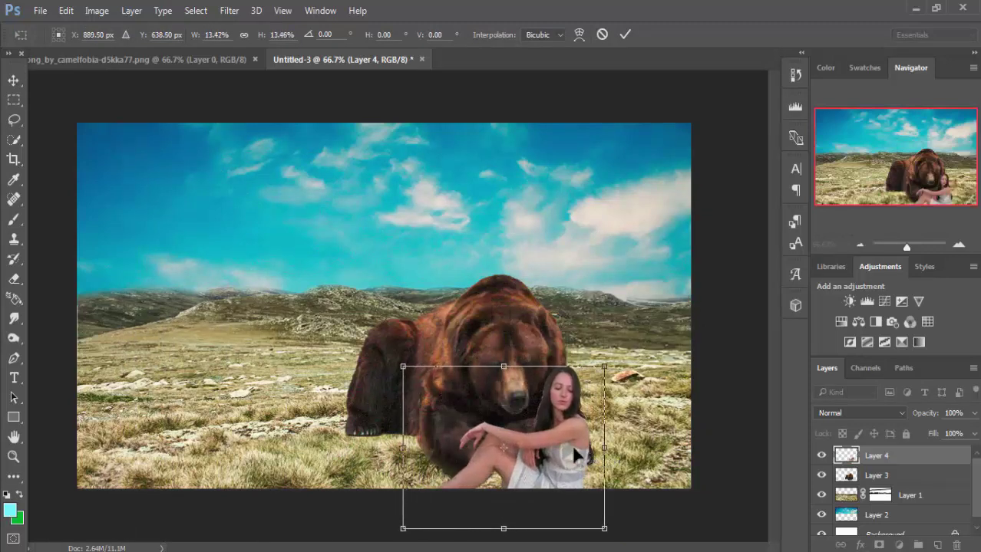
mouse_move(572, 445)
left_mouse_down()
mouse_move(413, 352)
mouse_move(415, 381)
left_mouse_up()
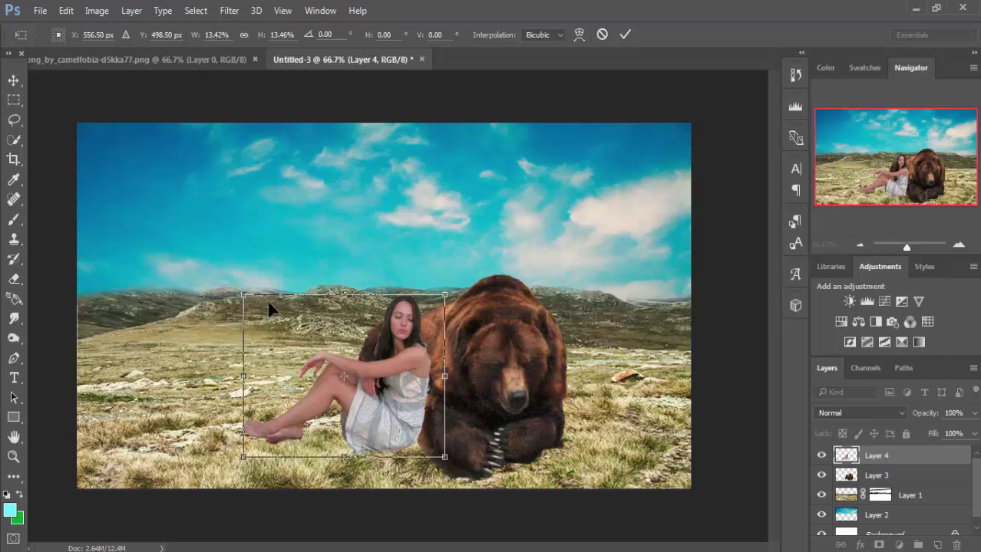
left_click_drag(241, 293, 240, 315)
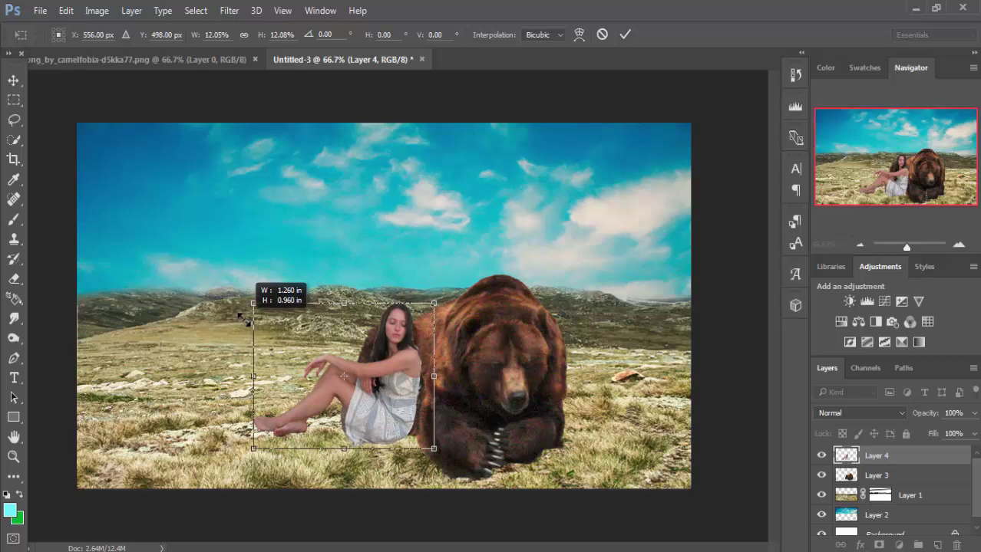
left_click_drag(246, 320, 241, 317)
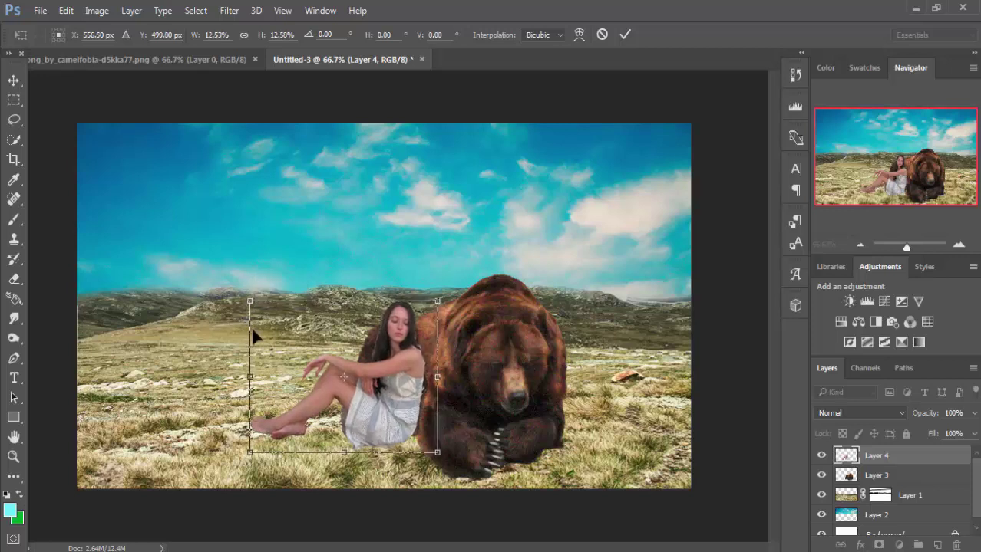
mouse_move(381, 394)
left_mouse_down()
mouse_move(399, 393)
mouse_move(374, 391)
left_mouse_up()
left_click_drag(452, 288, 451, 285)
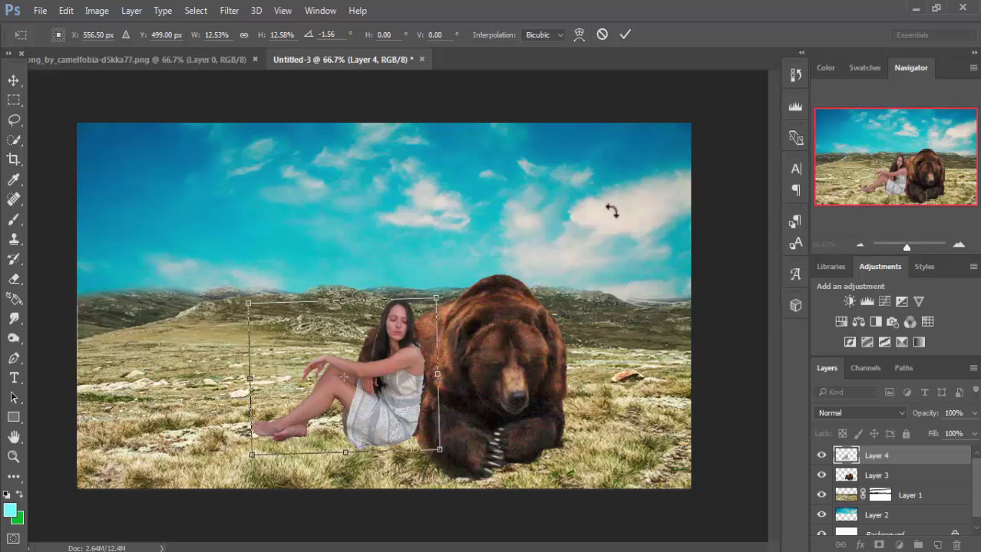
left_click(625, 35)
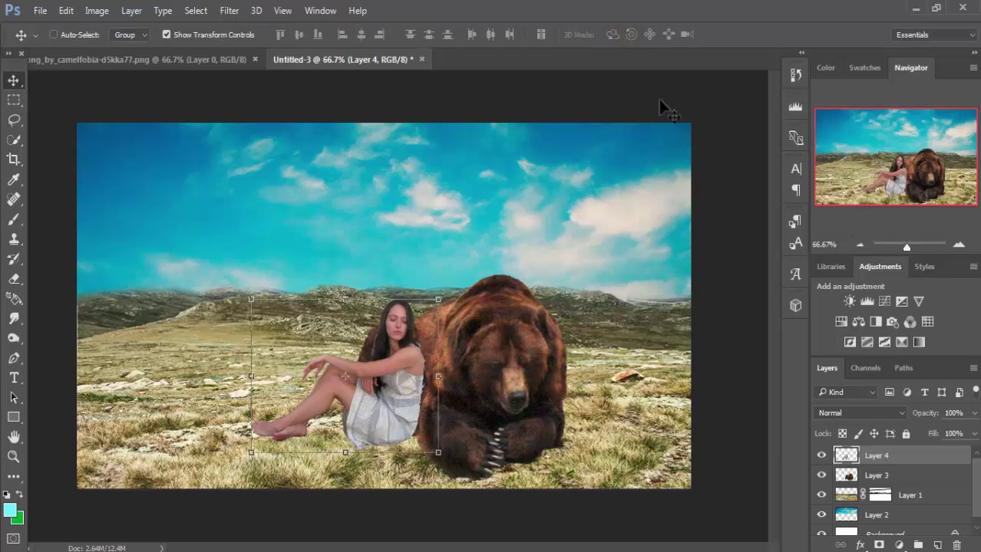
Scale the bear and woman layers (3 and 4) together to about 127% and shift them up-left.
left_click(885, 476)
left_click(885, 455)
left_click(883, 475, "shift")
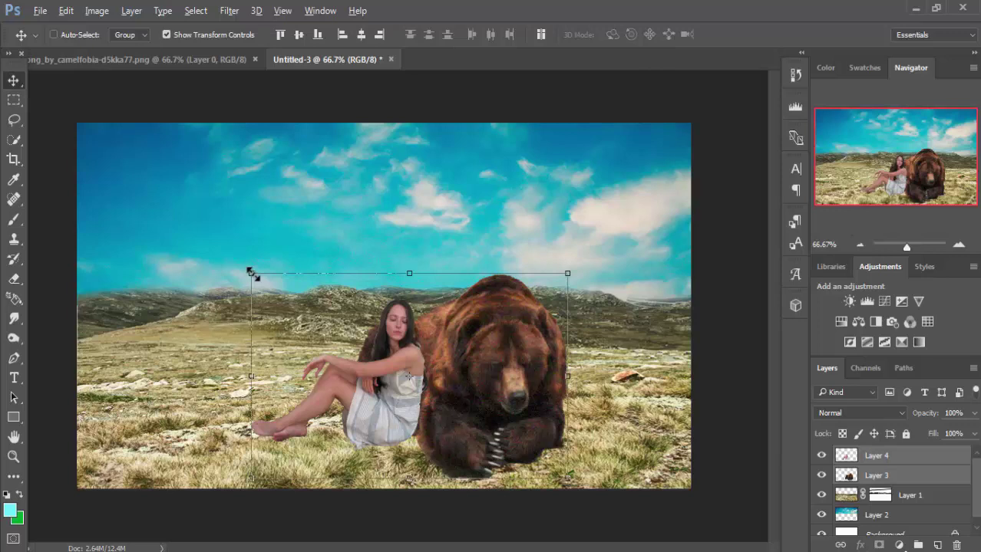
left_click_drag(251, 273, 219, 230)
mouse_move(524, 387)
left_mouse_down()
mouse_move(513, 353)
mouse_move(506, 381)
left_mouse_up()
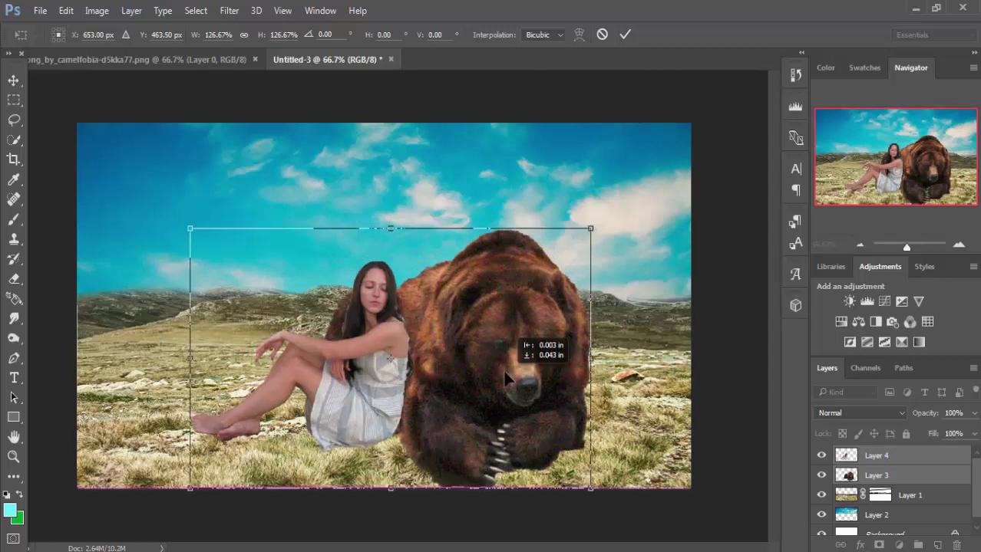
left_click_drag(493, 337, 493, 339)
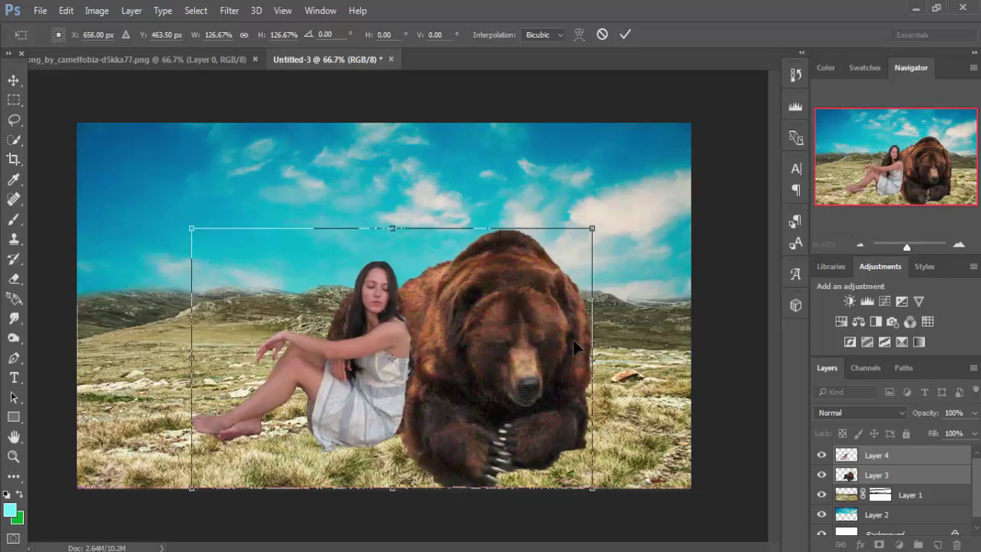
left_click(623, 34)
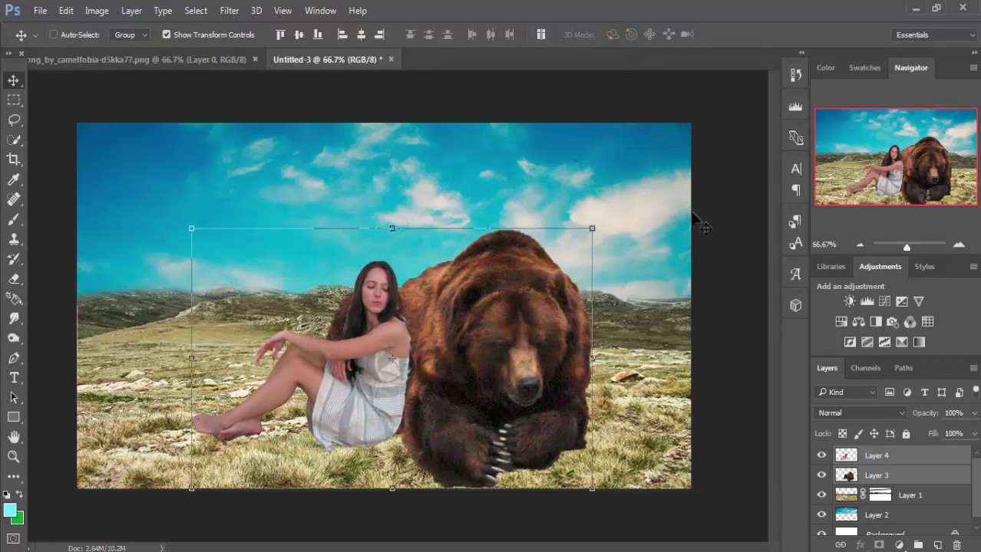
Copy the tree from its own document into the composition as Layer 5.
left_click(14, 81)
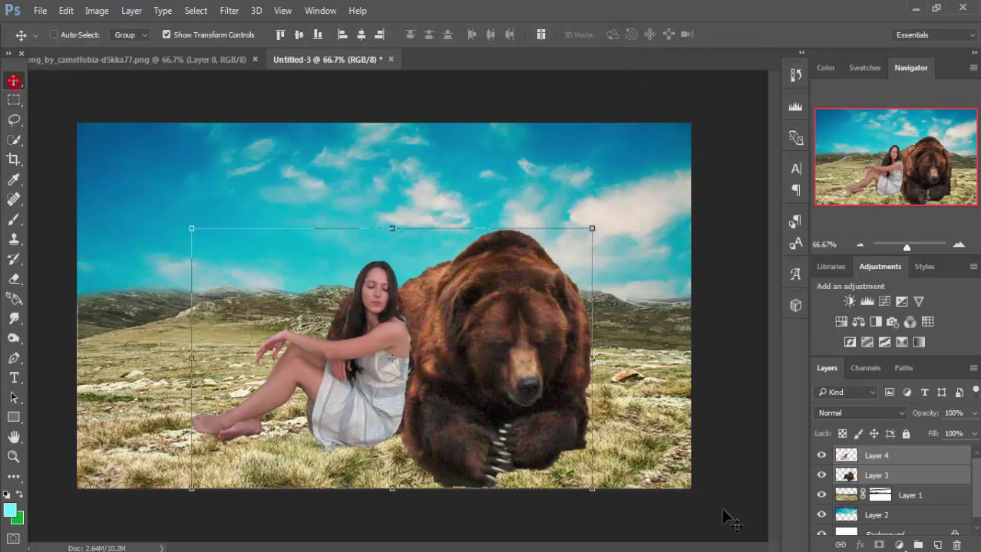
left_click(867, 458)
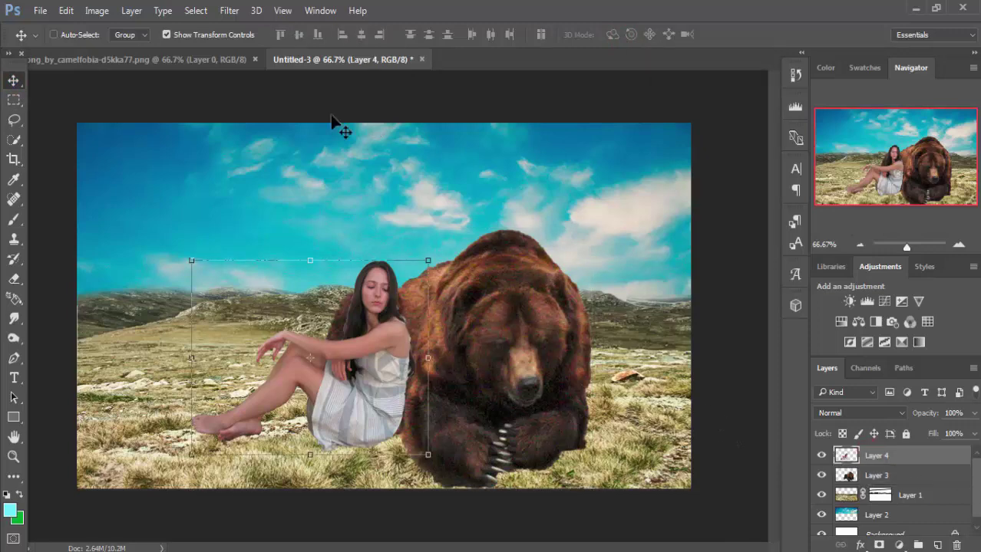
left_click(194, 59)
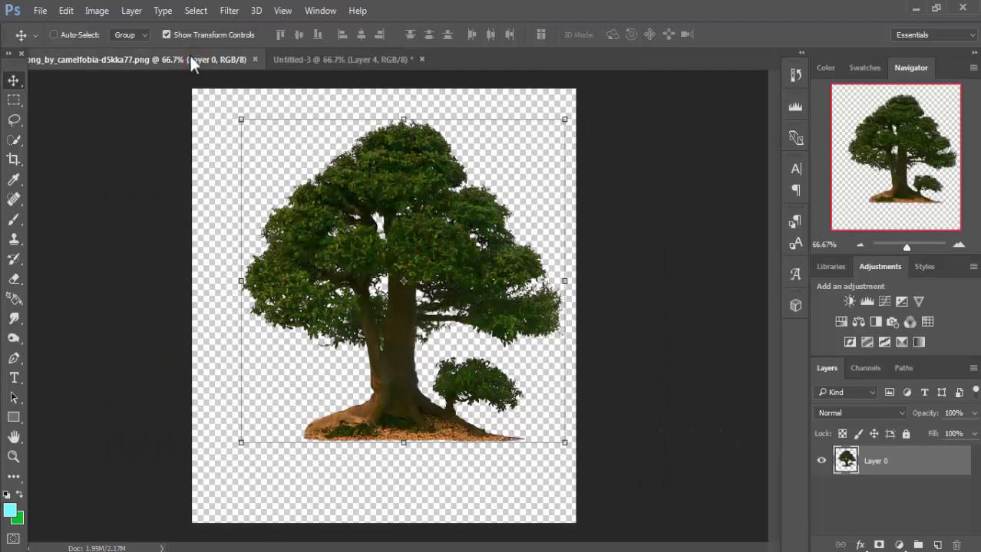
mouse_move(192, 58)
left_mouse_down()
mouse_move(195, 101)
mouse_move(578, 121)
left_mouse_up()
mouse_move(650, 288)
left_mouse_down()
mouse_move(247, 290)
mouse_move(238, 278)
left_mouse_up()
left_click(752, 115)
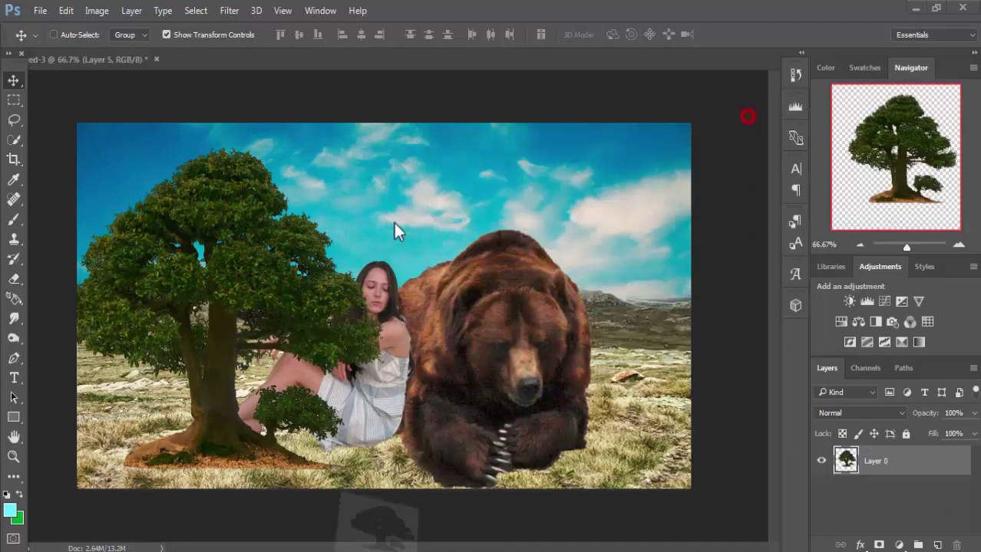
Shrink the tree to about 66.6% and place it at the canvas's left.
left_click_drag(244, 284, 242, 262)
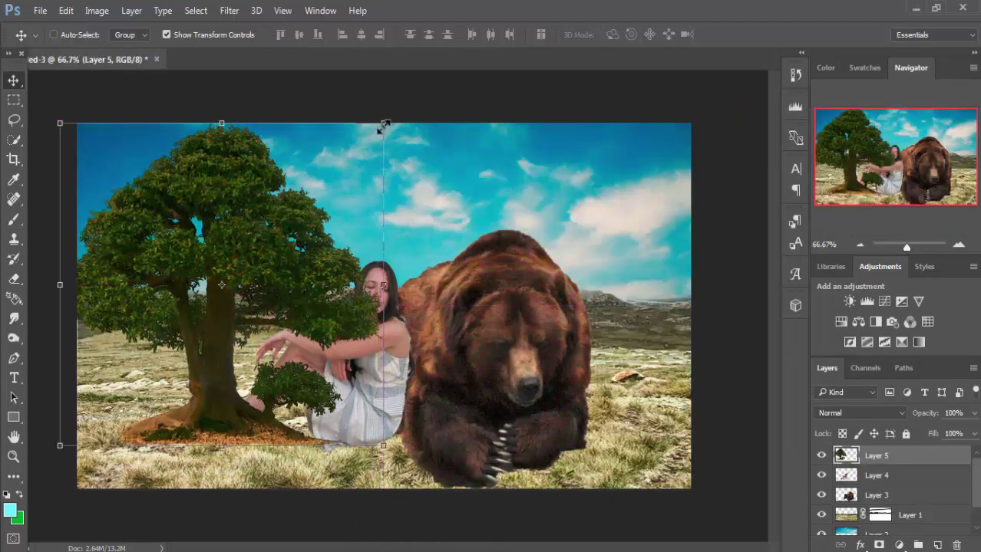
left_click_drag(383, 125, 345, 202)
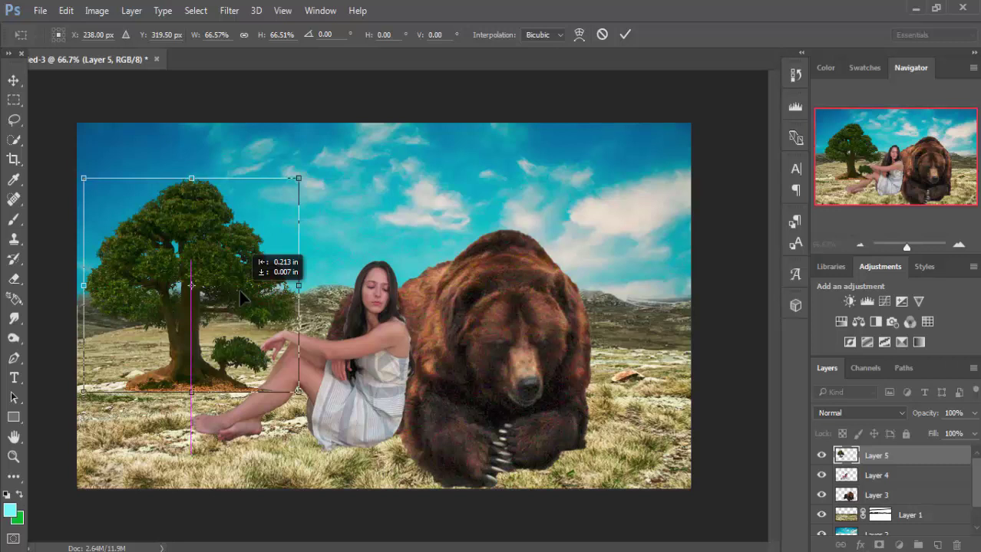
left_click_drag(239, 290, 257, 289)
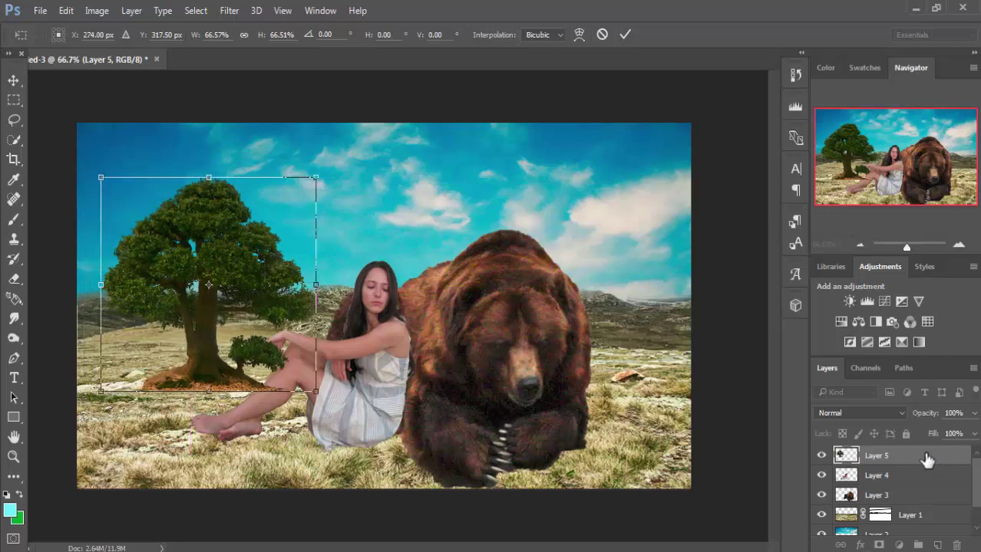
Apply the tree's placement and move Layer 5 below the woman and bear layers.
left_click(625, 35)
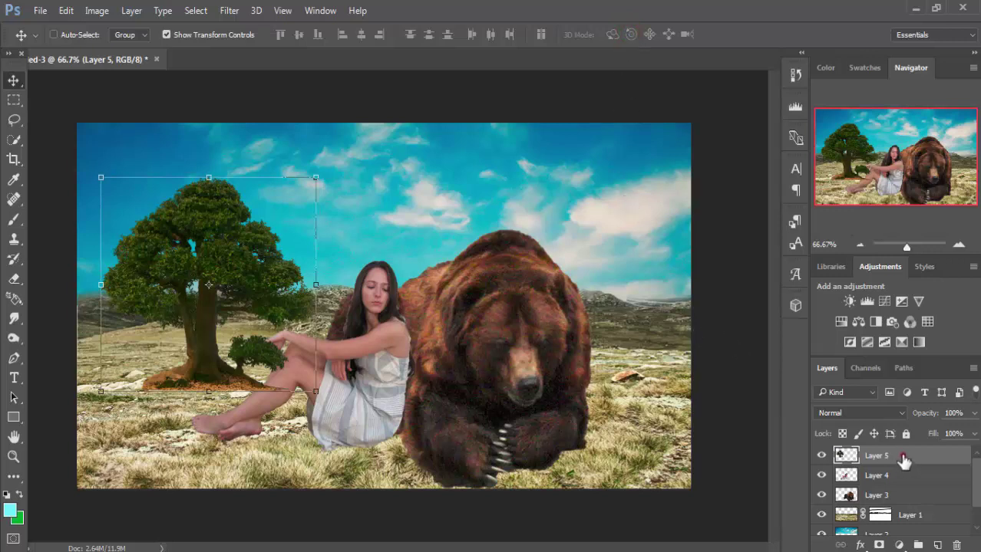
left_click_drag(903, 459, 901, 504)
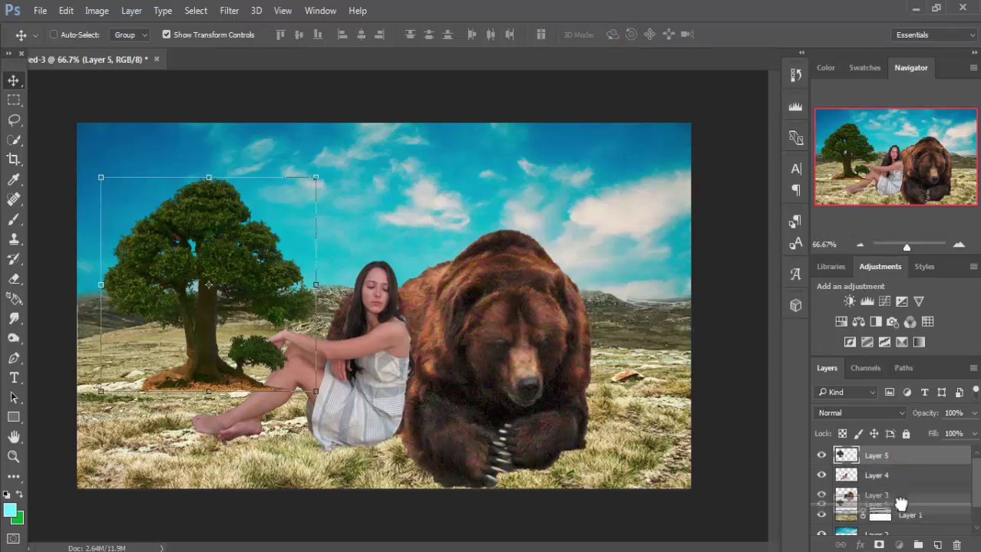
left_click_drag(901, 505, 901, 505)
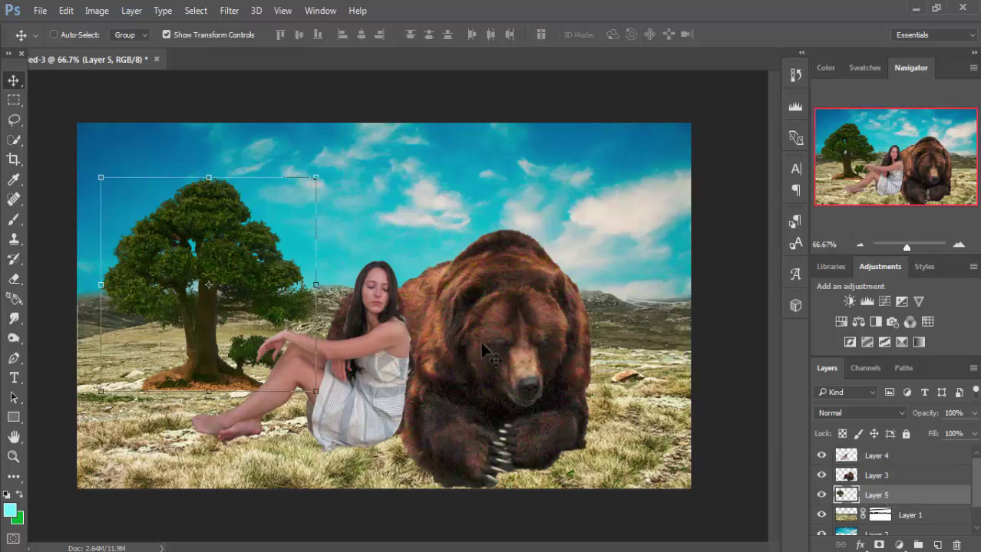
Enlarge the tree to about 116%, raise it slightly and shift it right.
left_click_drag(315, 179, 334, 160)
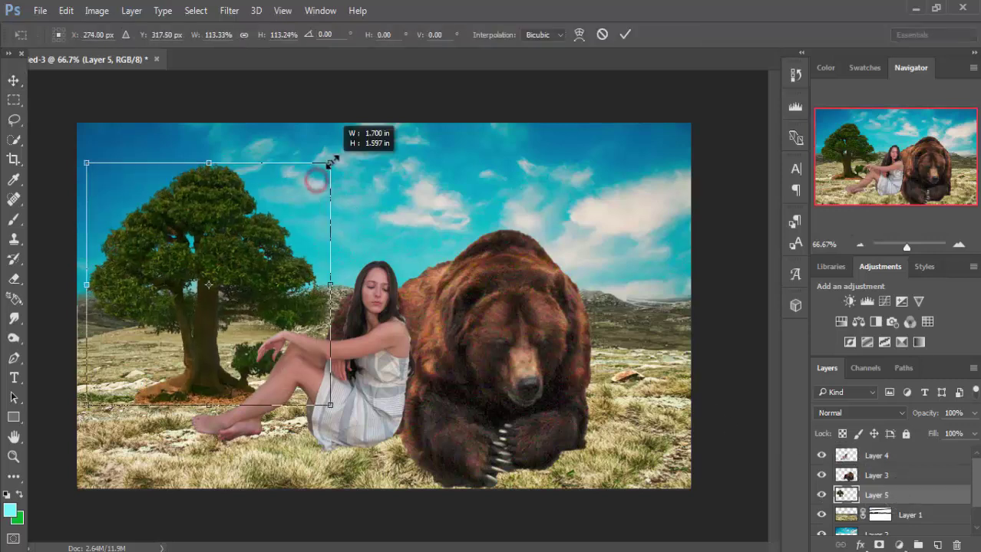
left_click_drag(192, 407, 197, 381)
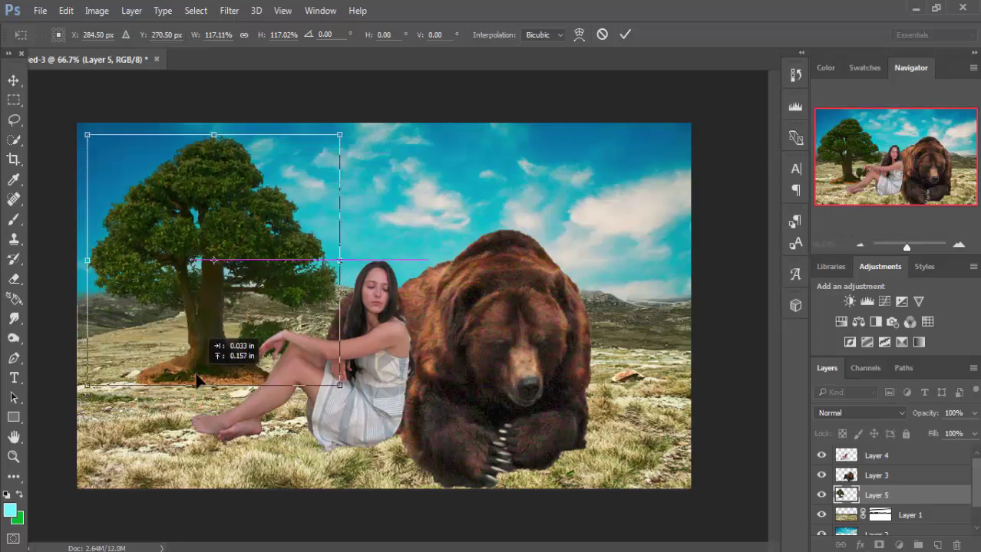
left_click_drag(197, 381, 197, 381)
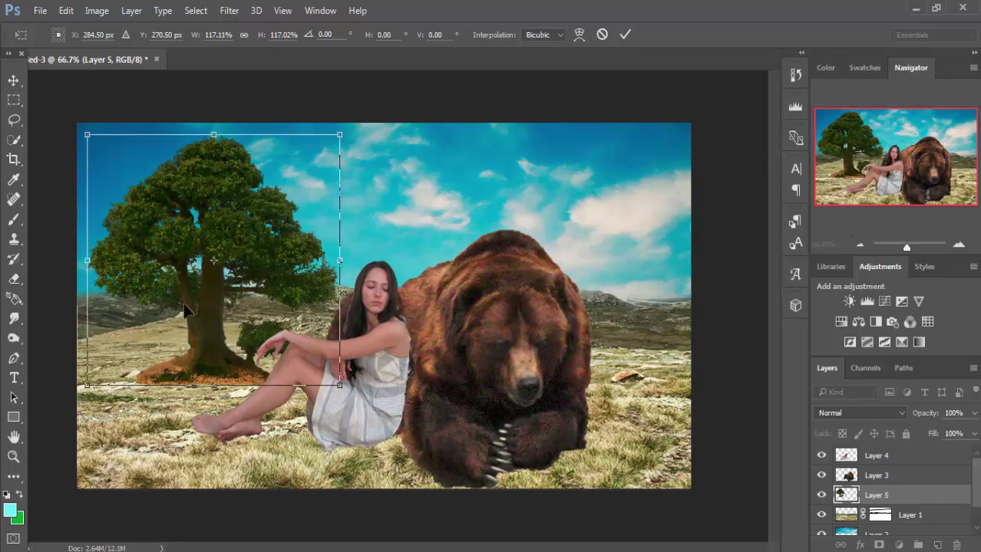
left_click_drag(206, 273, 211, 276)
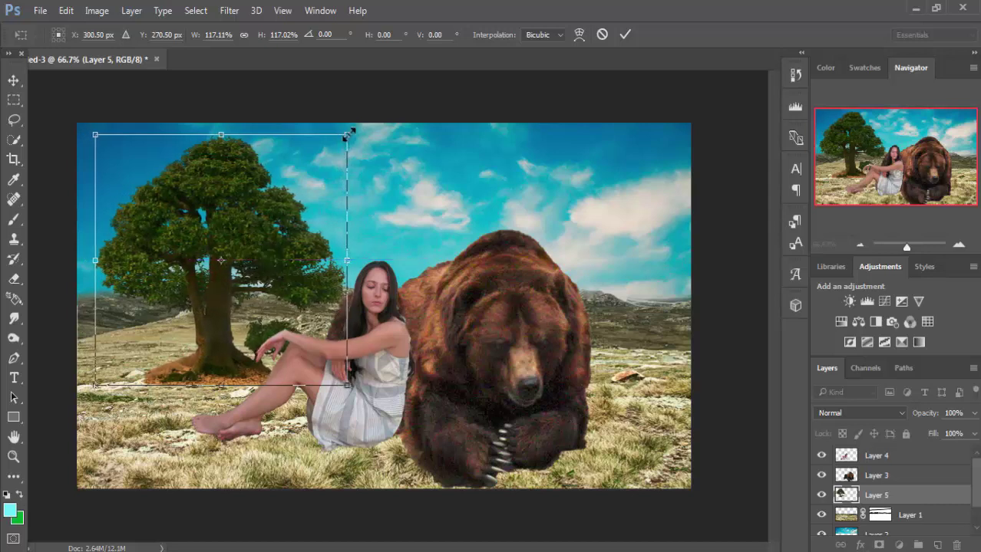
mouse_move(349, 134)
left_mouse_down()
mouse_move(356, 125)
mouse_move(346, 136)
left_mouse_up()
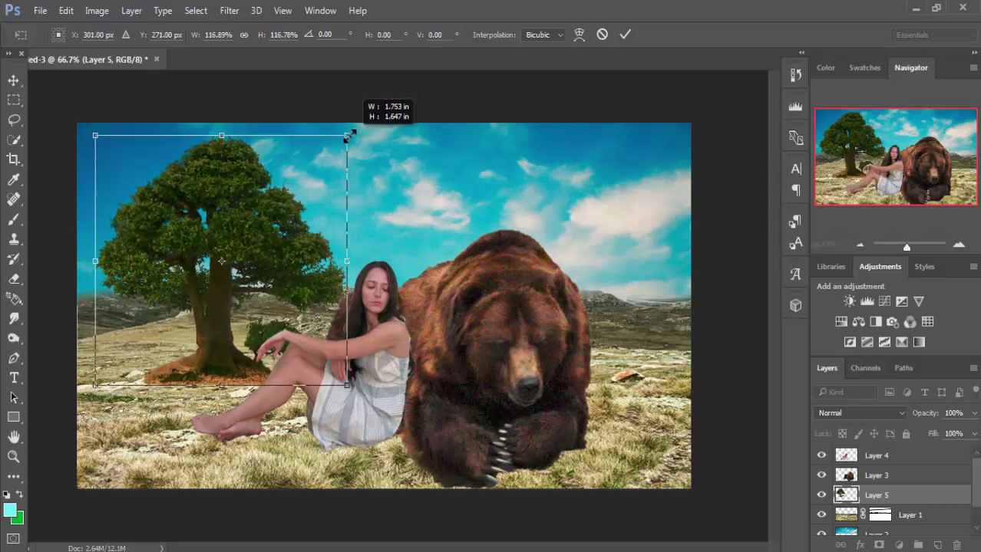
left_click_drag(269, 238, 273, 238)
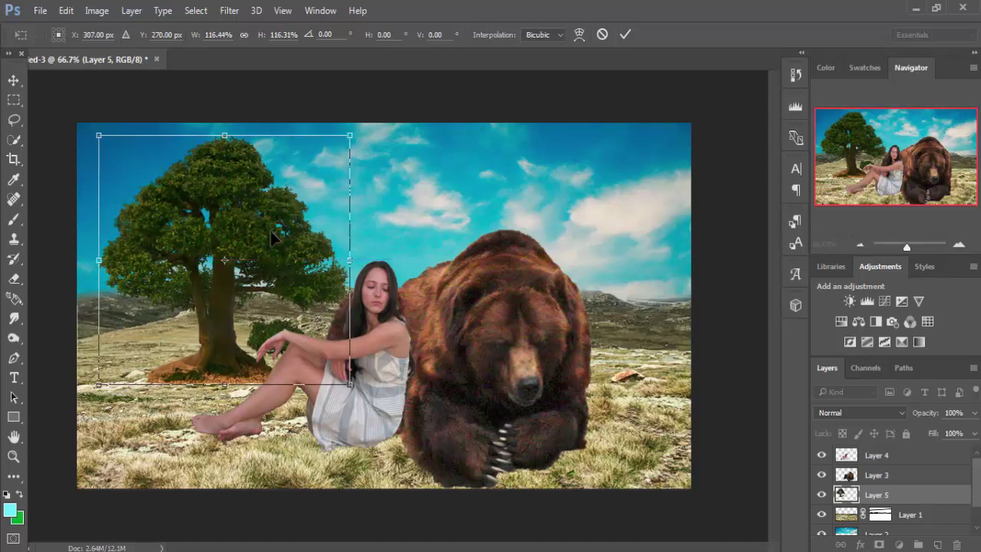
left_click(14, 83)
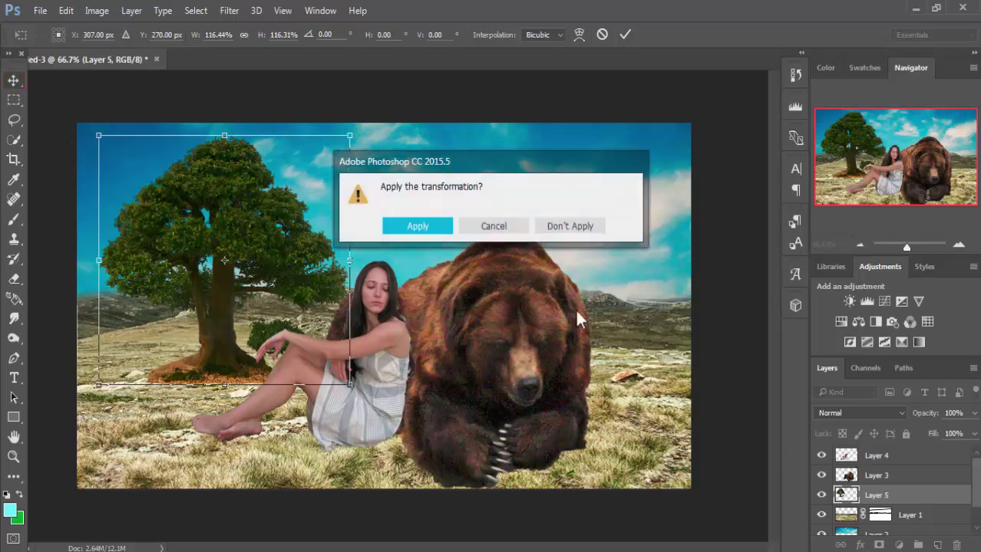
left_click(429, 224)
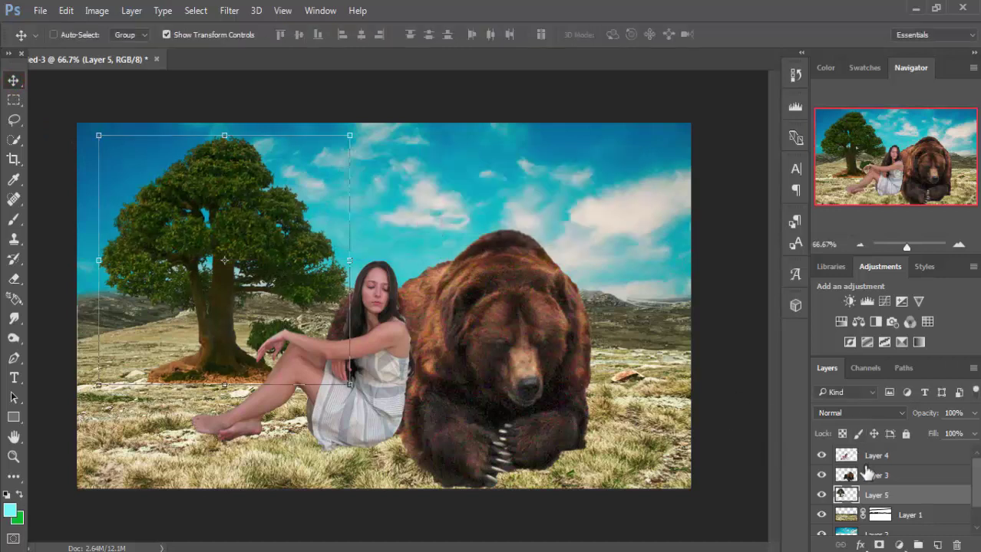
Scale Layers 3 and 4 down together to about 89% and shift them slightly left.
left_click(889, 456)
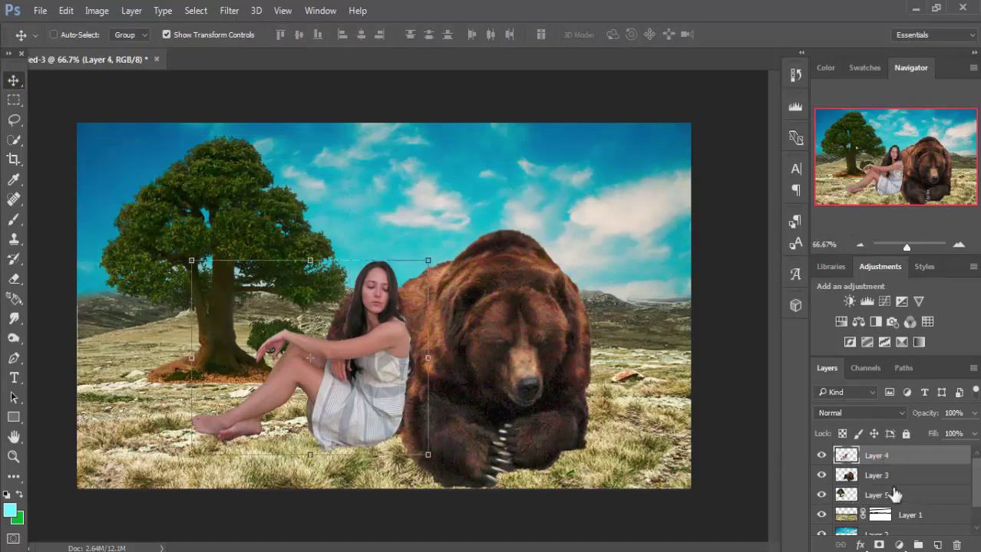
left_click(890, 477, "shift")
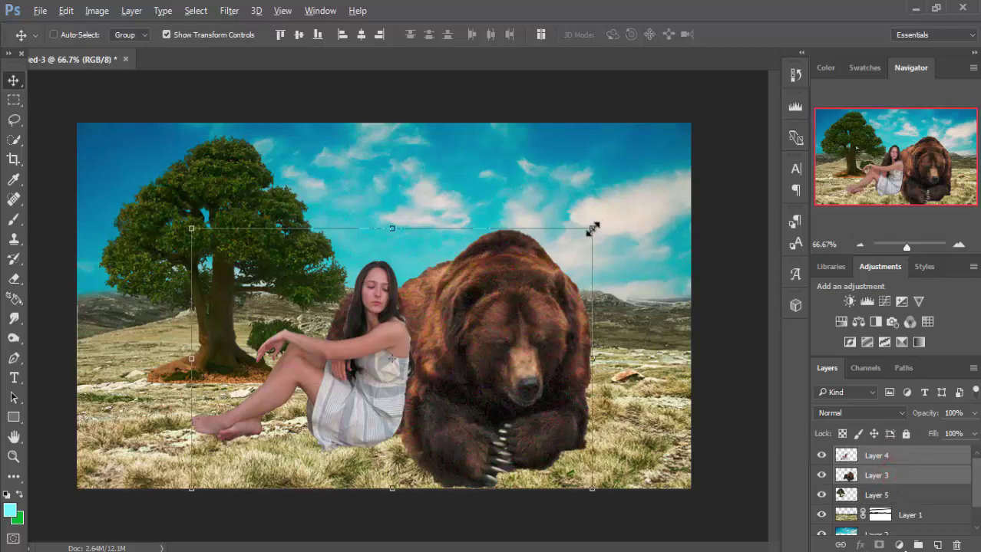
left_click_drag(594, 228, 578, 249)
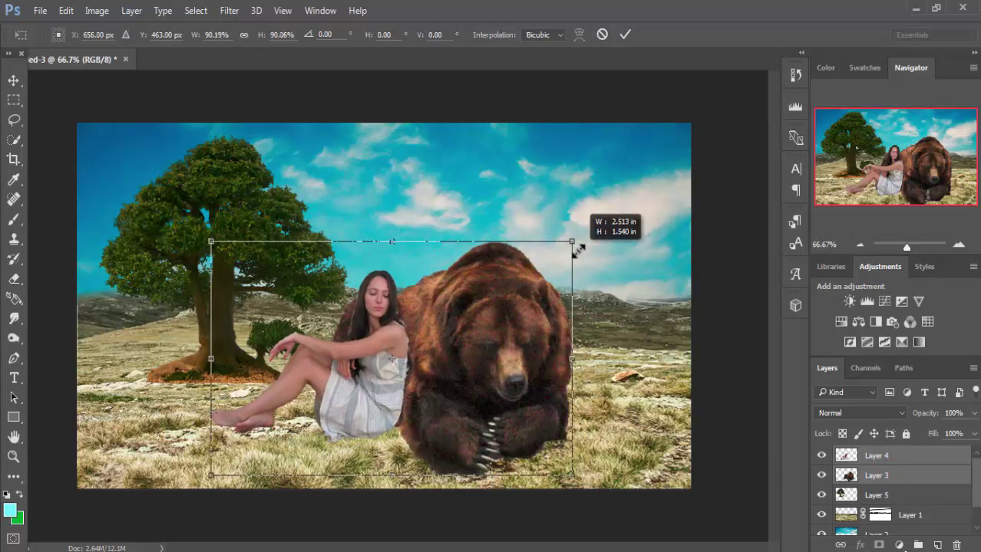
left_click_drag(505, 332, 505, 345)
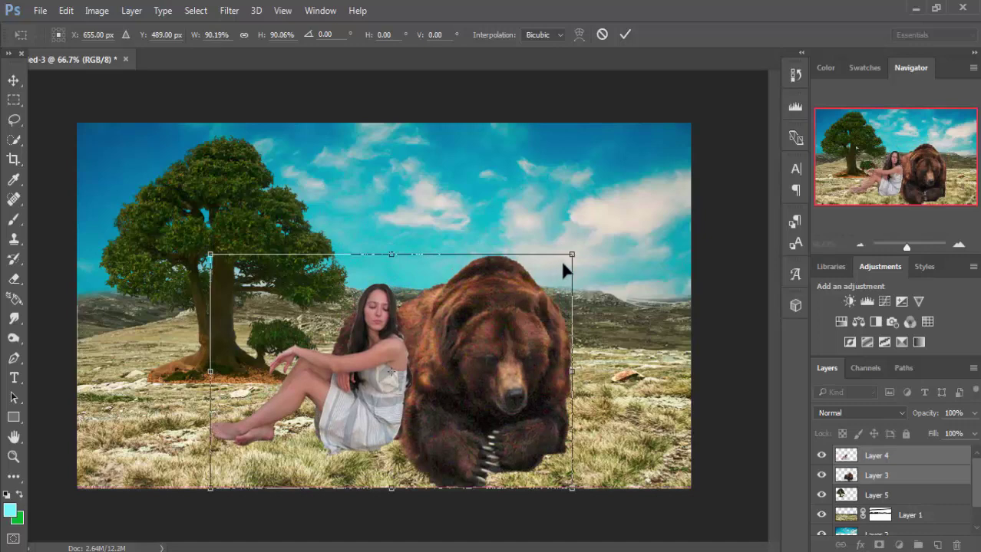
left_click_drag(568, 258, 568, 268)
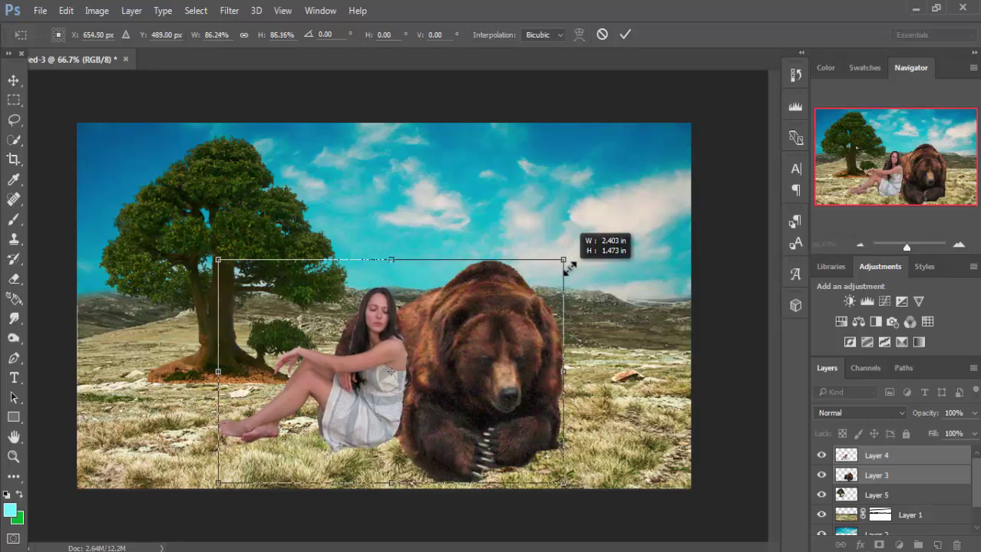
left_click_drag(569, 268, 571, 256)
left_click_drag(500, 339, 496, 328)
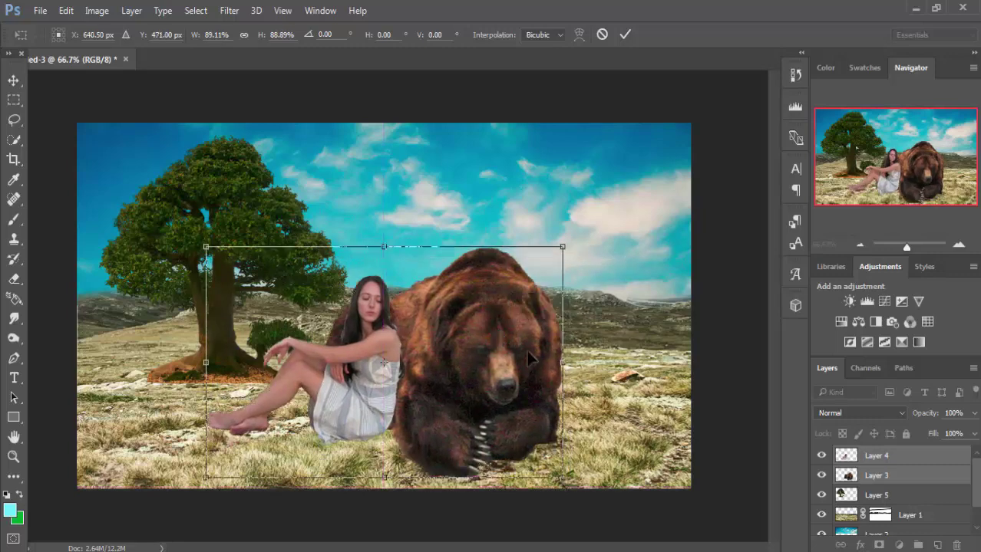
Add a layer mask to the bear's Layer 3 and pick the 123 px grass-blade brush tip.
left_click(623, 36)
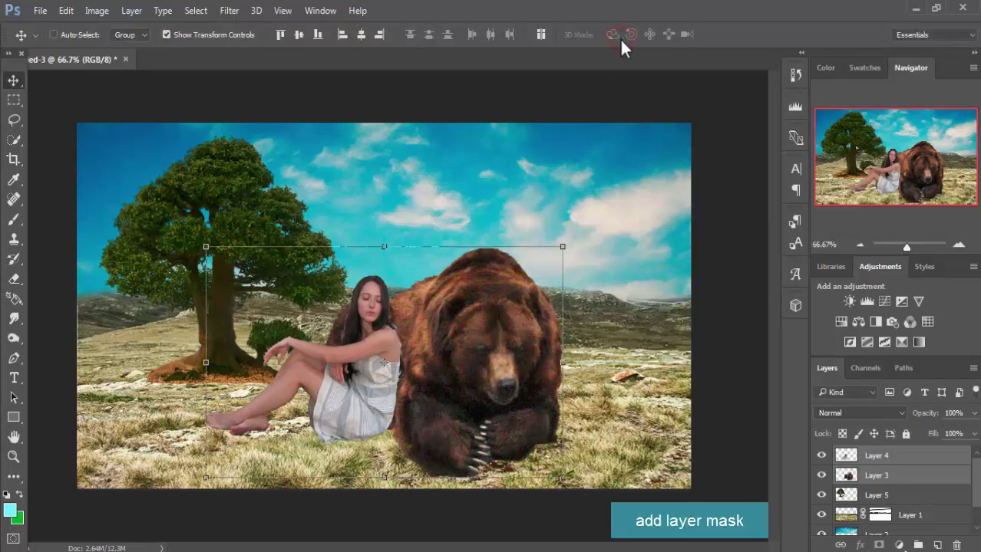
left_click(885, 476)
left_click(878, 545)
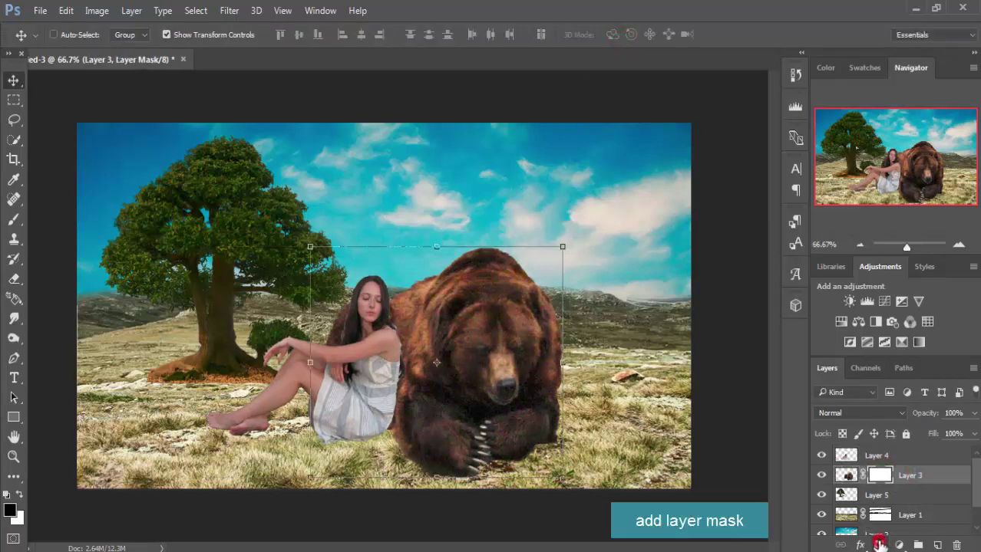
left_click(13, 221)
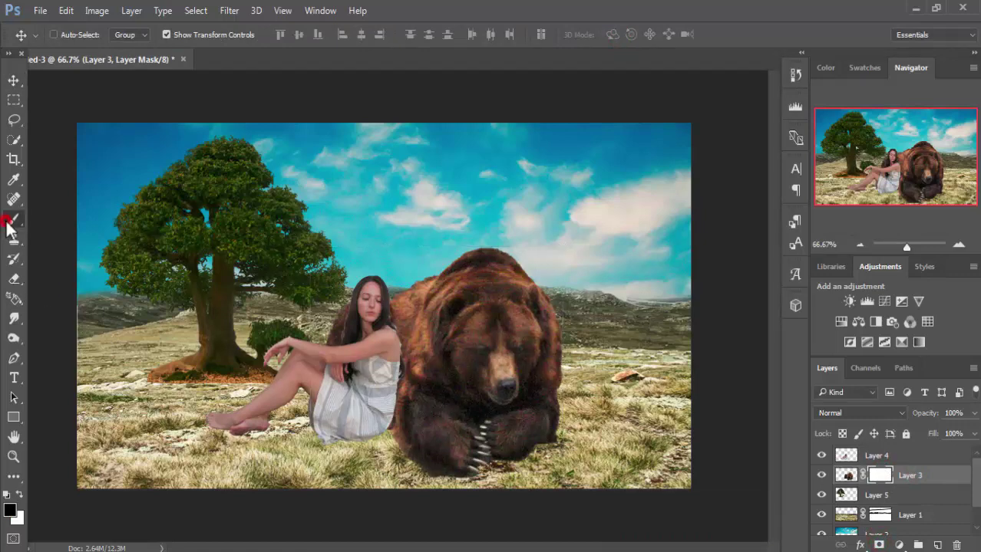
left_click(77, 34)
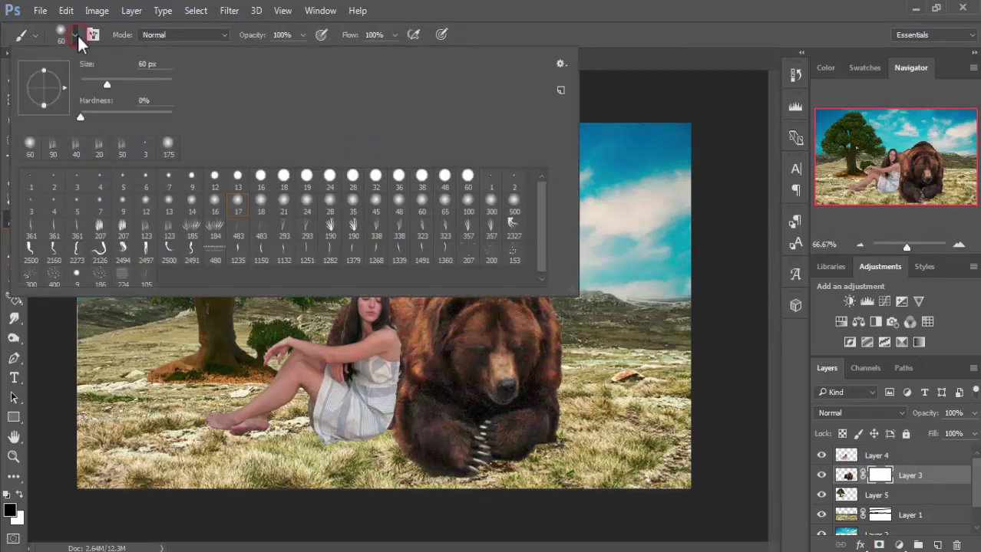
left_click(146, 227)
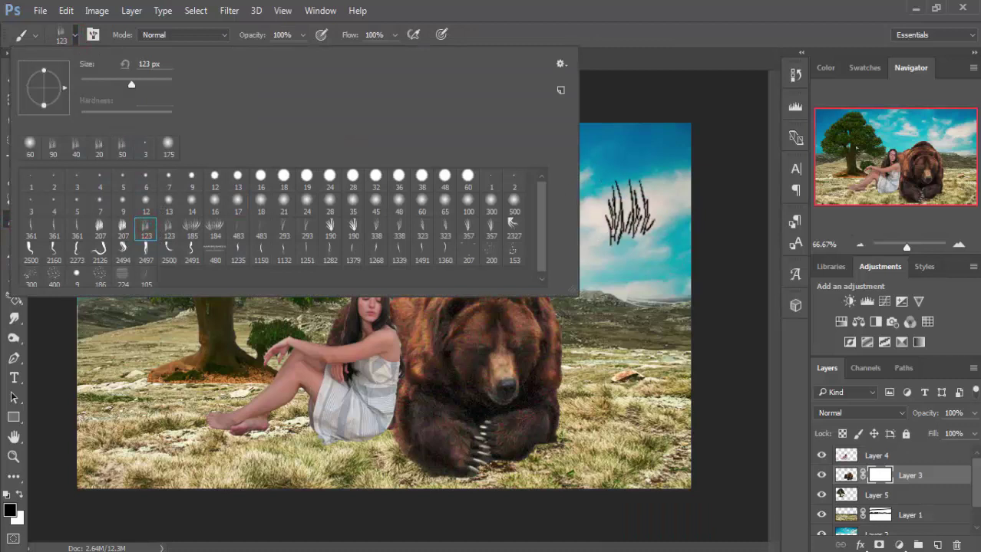
left_click(623, 31)
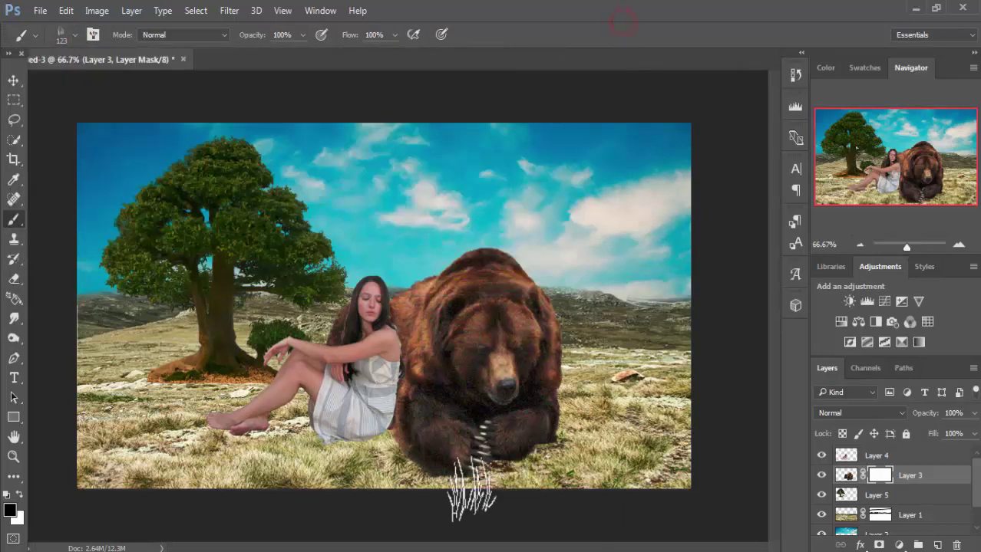
Paint black grass blades over the bear's paws on the mask, then reduce the brush to 51 px.
left_click(449, 483)
left_click_drag(450, 484, 537, 460)
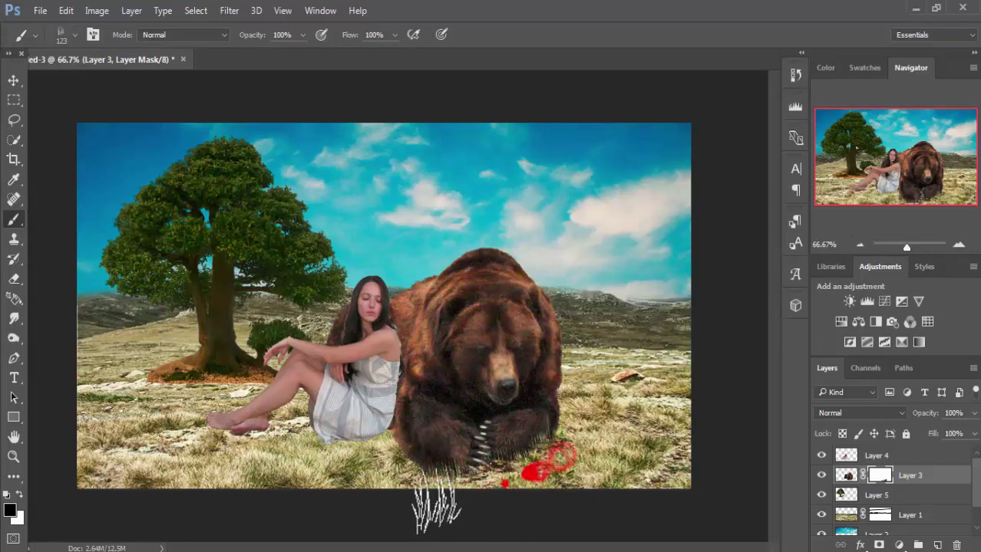
left_click_drag(408, 471, 403, 476)
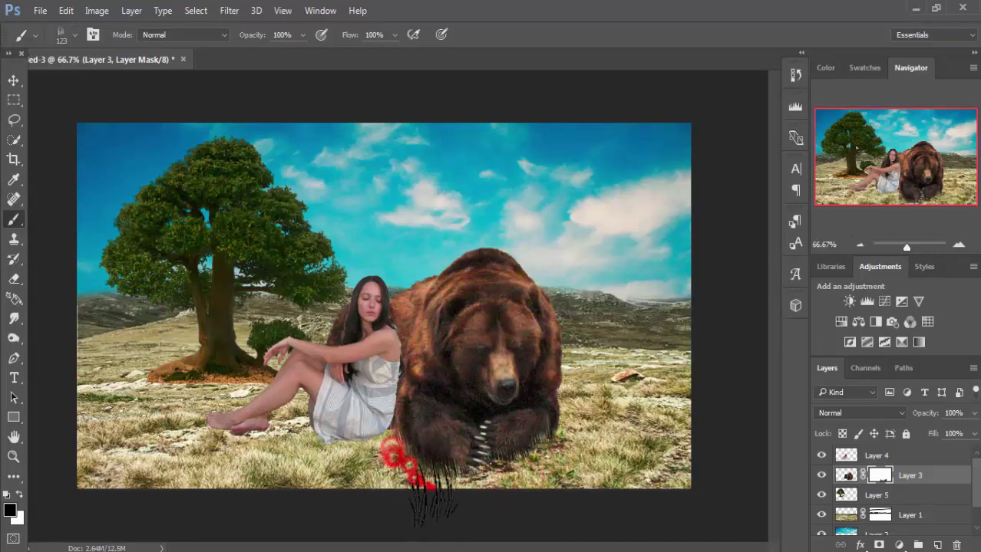
right_click(432, 487)
left_click(564, 44)
mouse_move(433, 472)
left_mouse_down()
mouse_move(541, 445)
mouse_move(541, 460)
mouse_move(369, 453)
mouse_move(416, 448)
mouse_move(434, 464)
left_mouse_up()
right_click(415, 448)
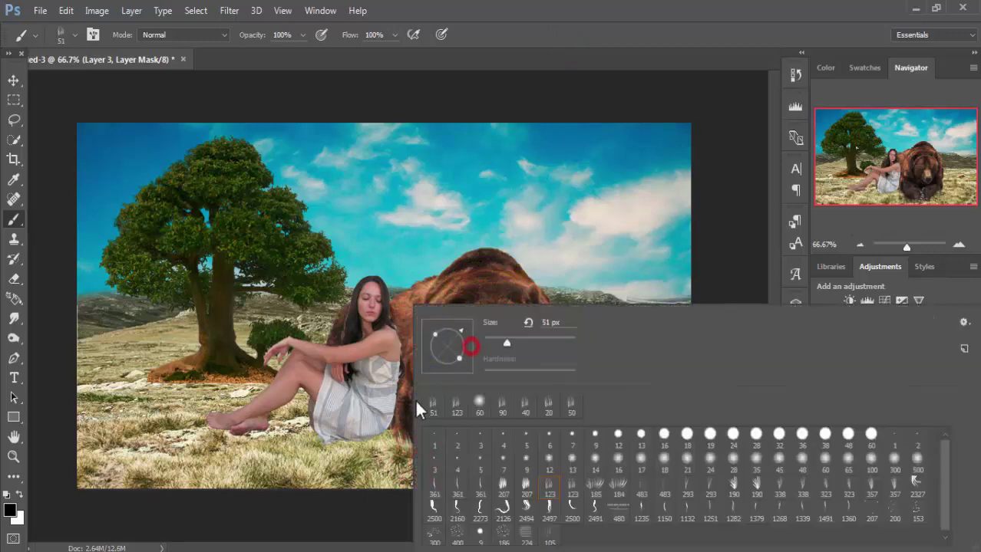
Add a layer mask to the woman's Layer 4 and hide rough edges where she meets the bear.
key("Escape")
key("ctrl+shift+alt+n")
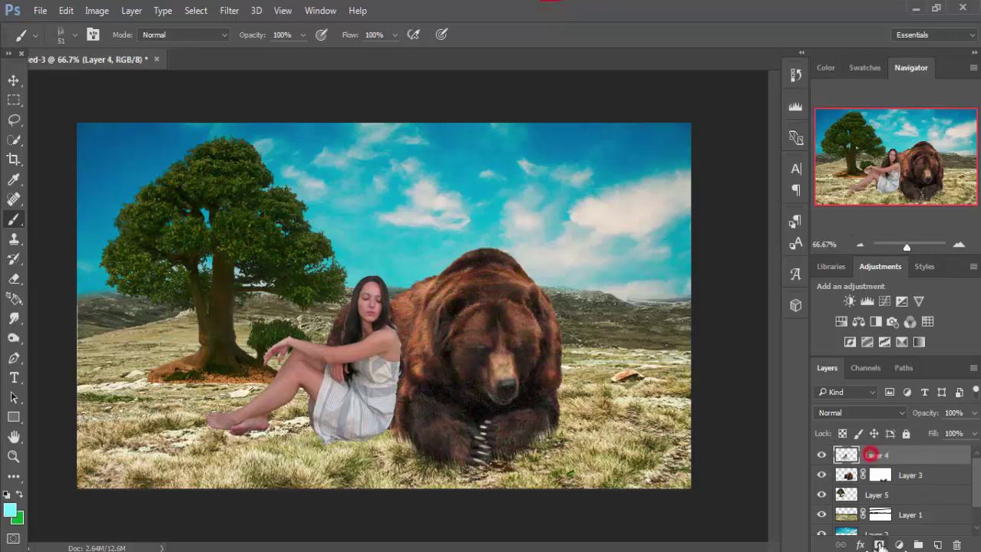
left_click(879, 545)
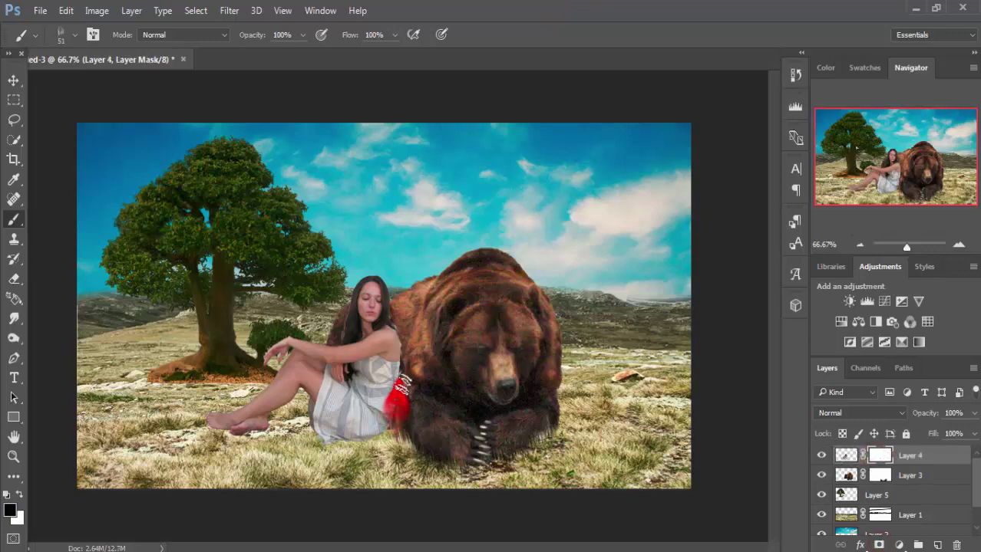
right_click(410, 387)
key("Escape")
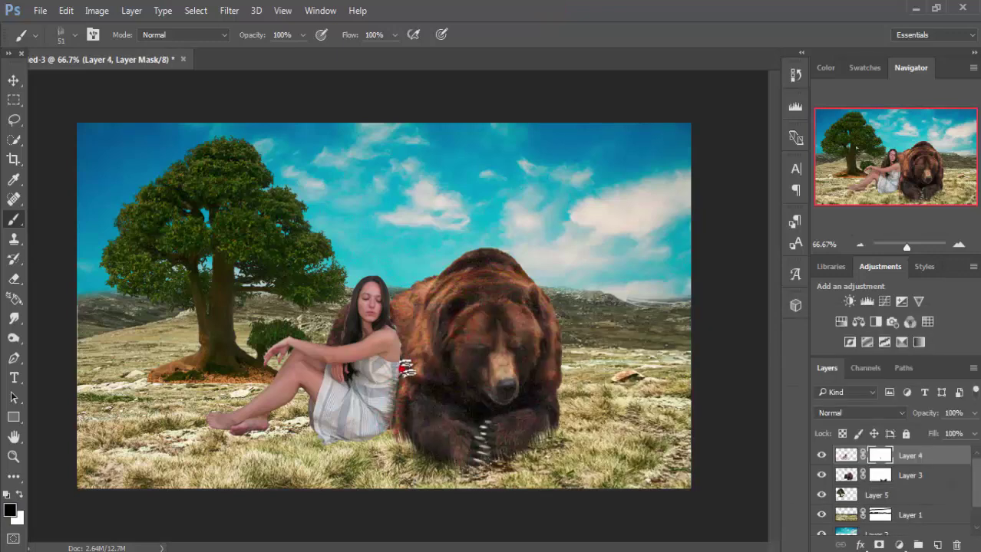
mouse_move(401, 365)
left_mouse_down()
mouse_move(391, 443)
mouse_move(392, 419)
mouse_move(399, 424)
left_mouse_up()
right_click(406, 399)
key("Escape")
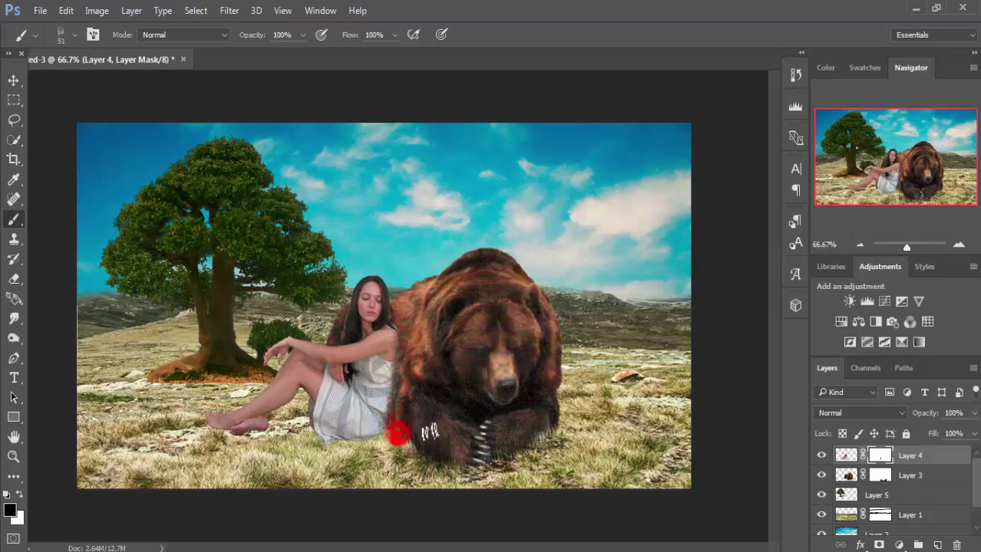
Mask out part of the woman near her feet on Layer 4's mask.
key("v")
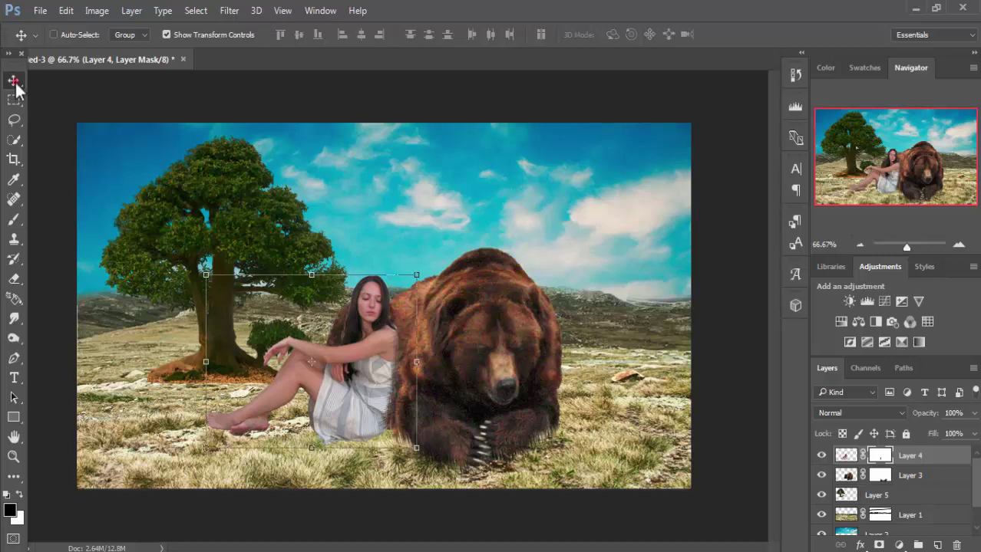
key("b")
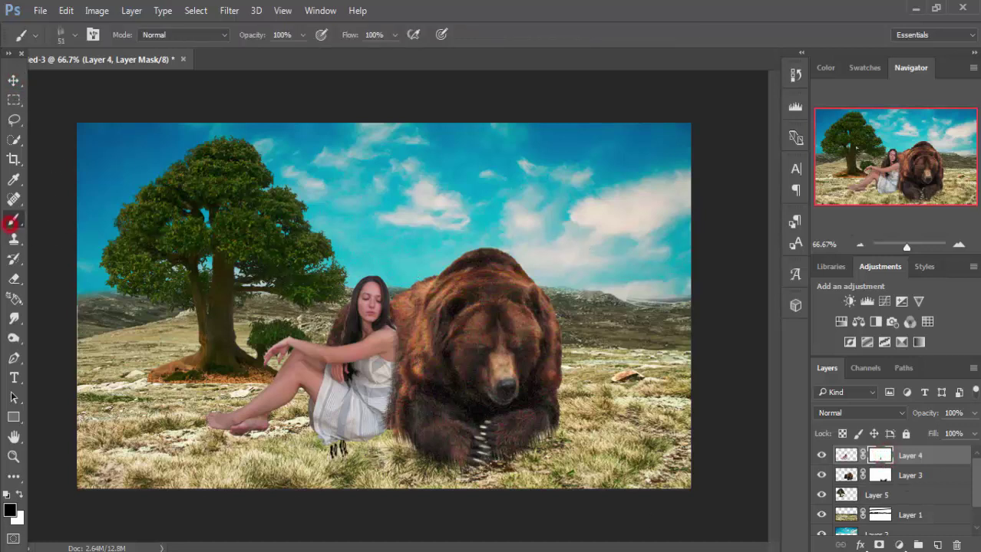
left_click_drag(329, 449, 218, 435)
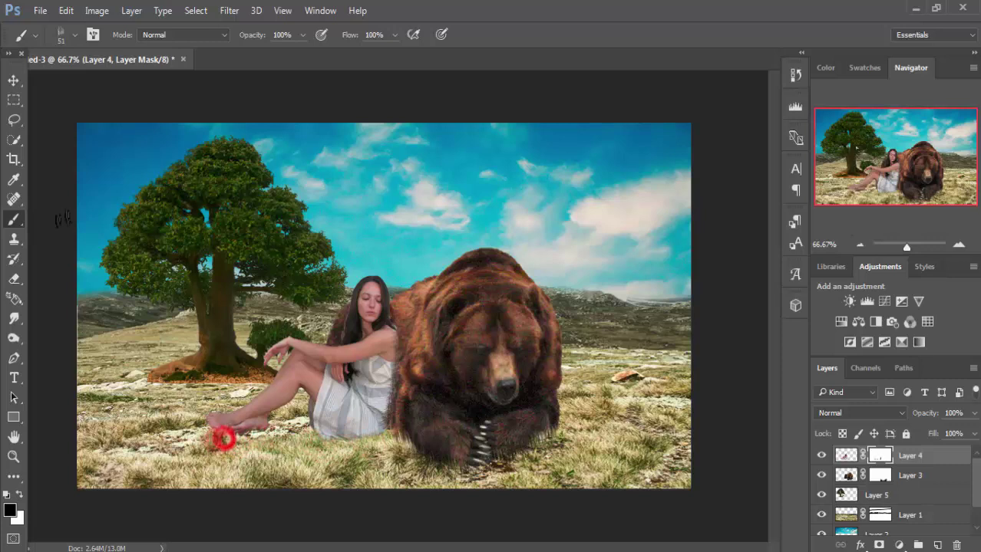
left_click_drag(218, 436, 221, 434)
Paint white on the mask to restore the woman's shoulder edge against the bear.
left_click(880, 454)
left_click(20, 495)
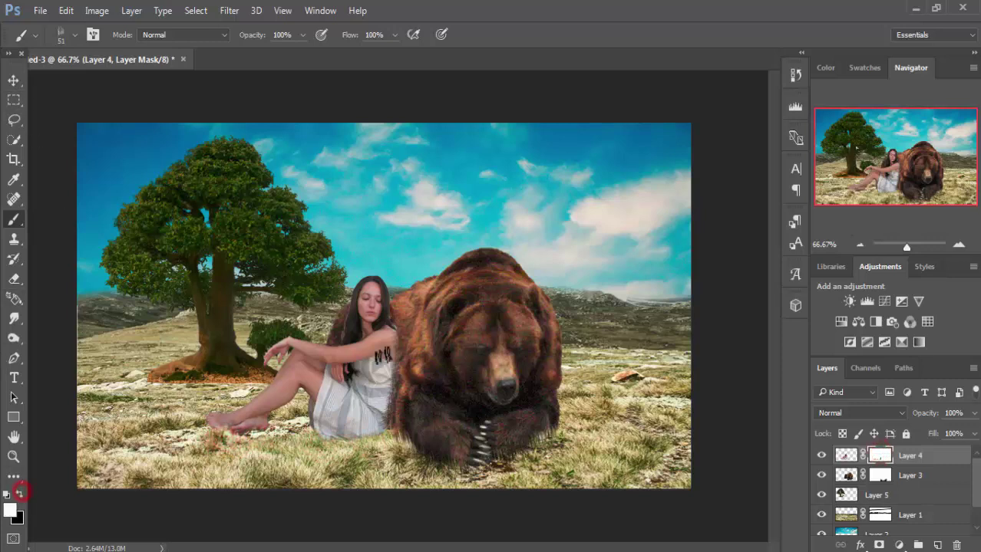
mouse_move(382, 359)
left_mouse_down()
mouse_move(388, 341)
mouse_move(381, 410)
left_mouse_up()
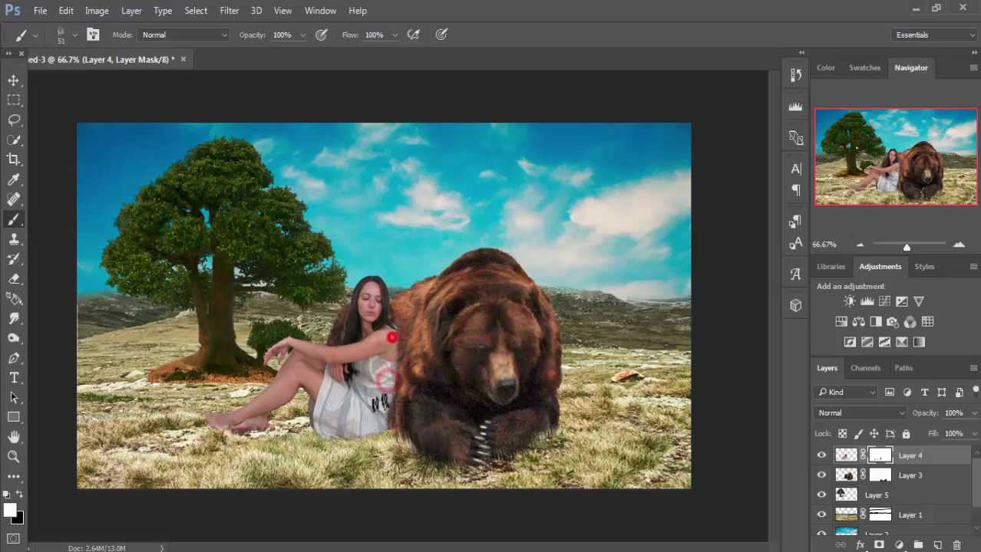
right_click(365, 376)
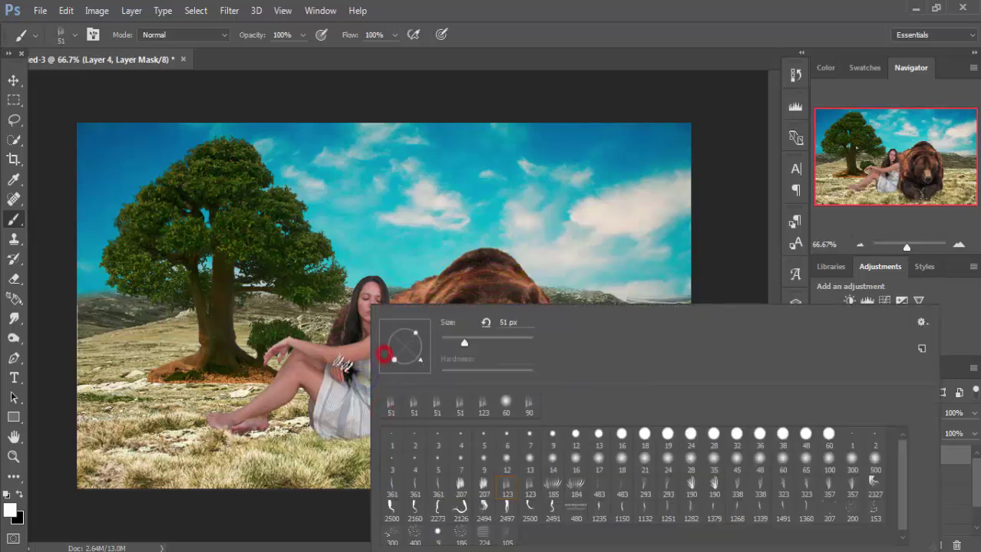
left_click(481, 93)
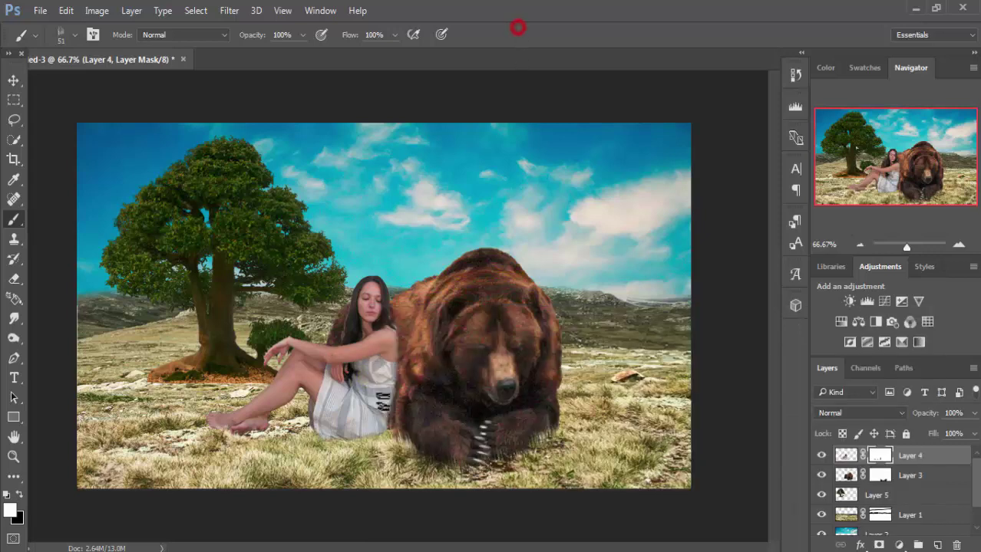
mouse_move(390, 407)
left_mouse_down()
mouse_move(390, 355)
mouse_move(400, 357)
mouse_move(396, 399)
left_mouse_up()
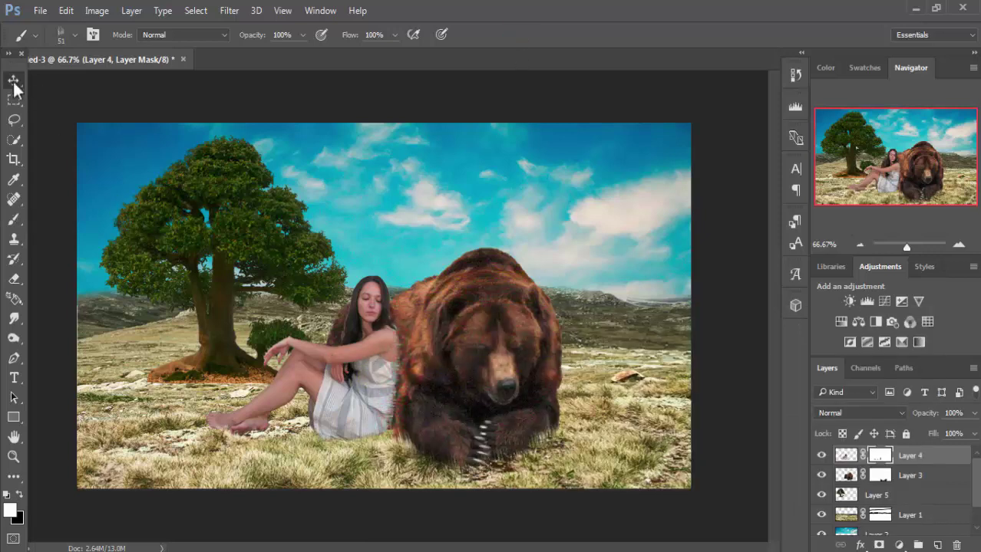
left_click(13, 80)
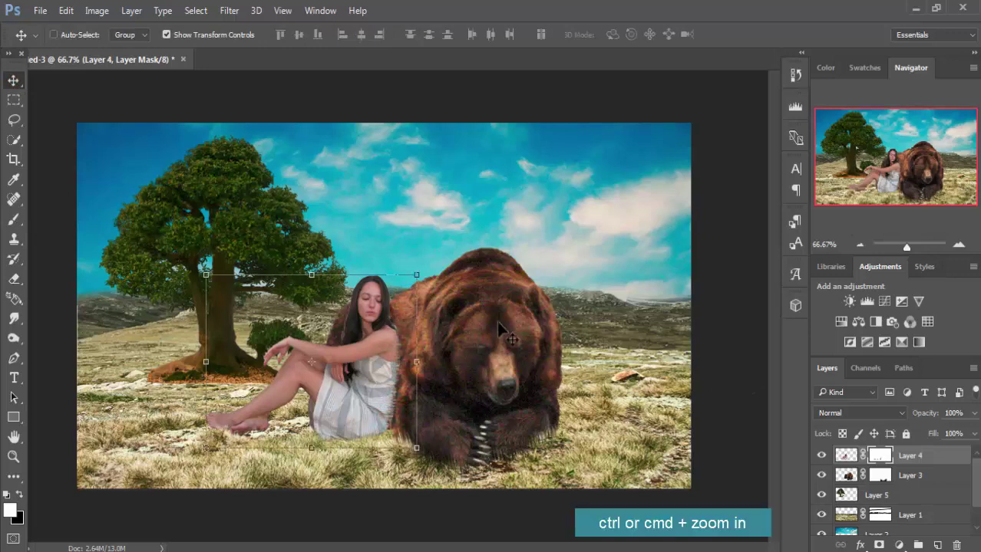
Zoom in and set up the Smudge tool at 82% strength on Layer 4's pixels.
key("ctrl+plus")
key("ctrl+plus")
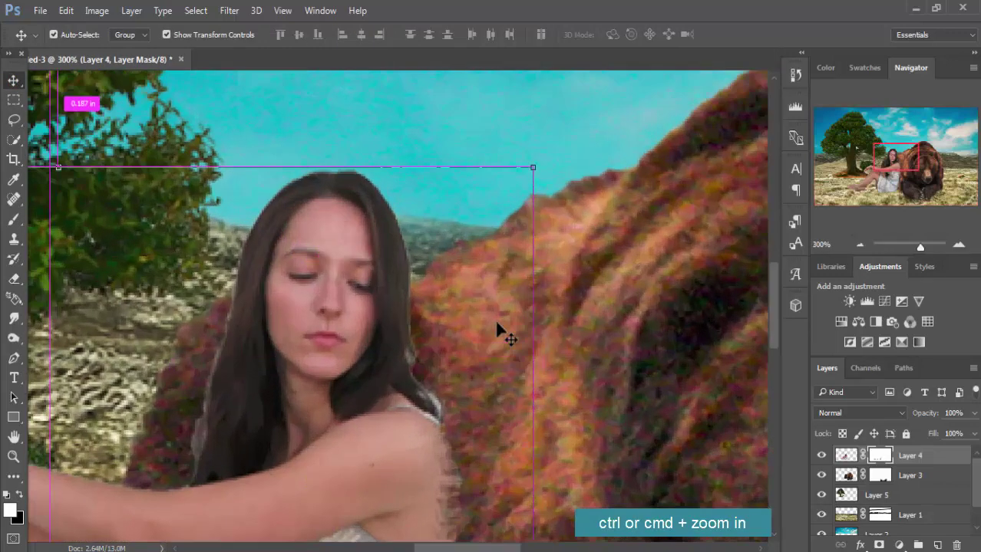
left_click(13, 338)
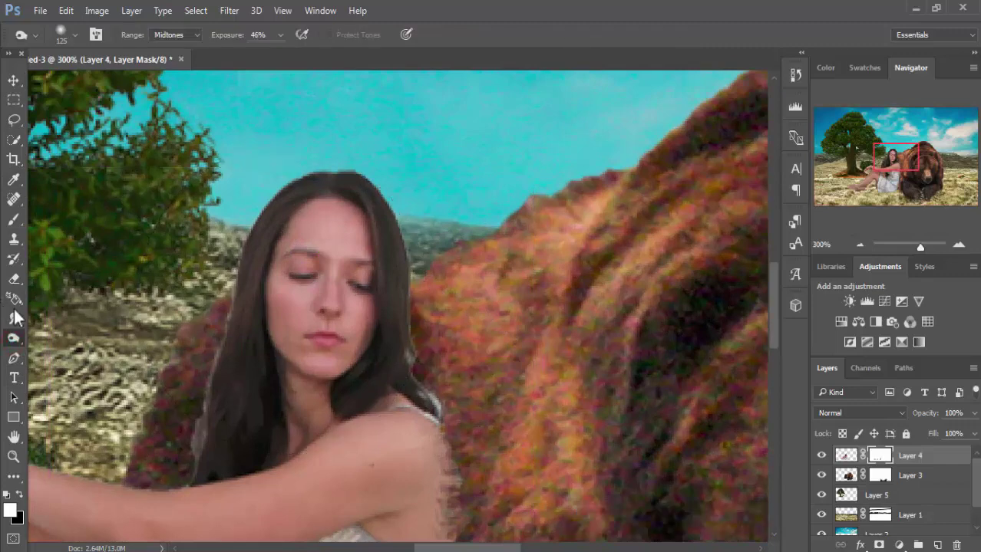
left_click(14, 318)
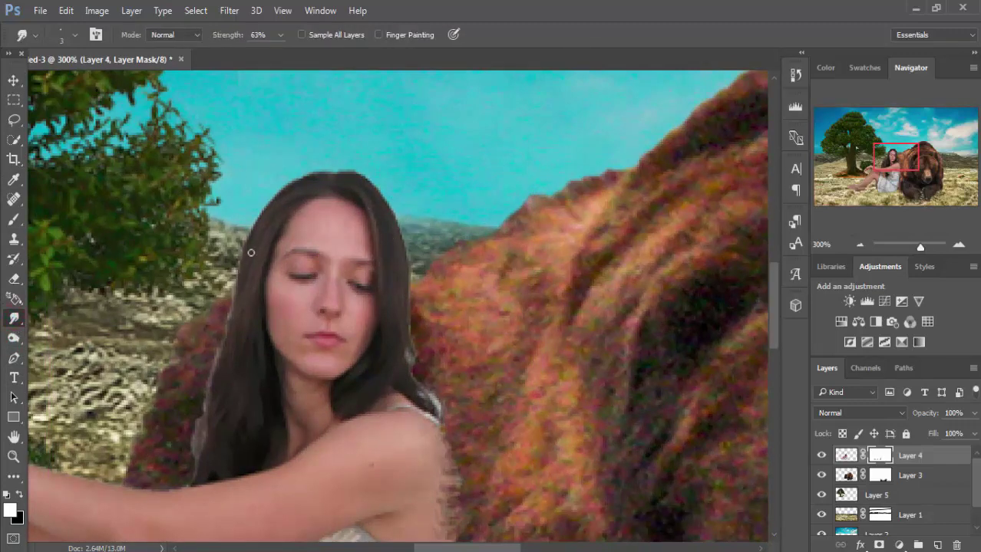
key("ctrl+2")
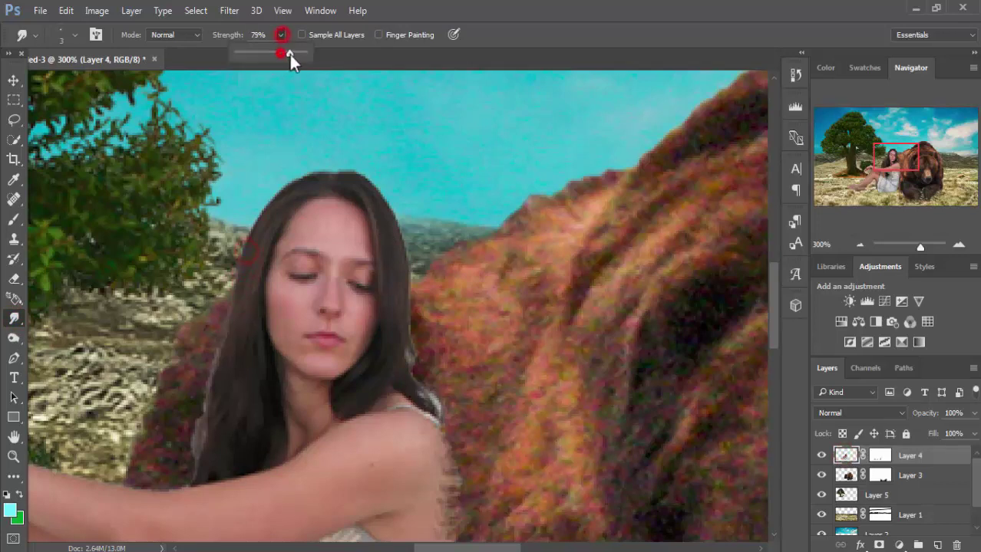
left_click_drag(289, 54, 294, 54)
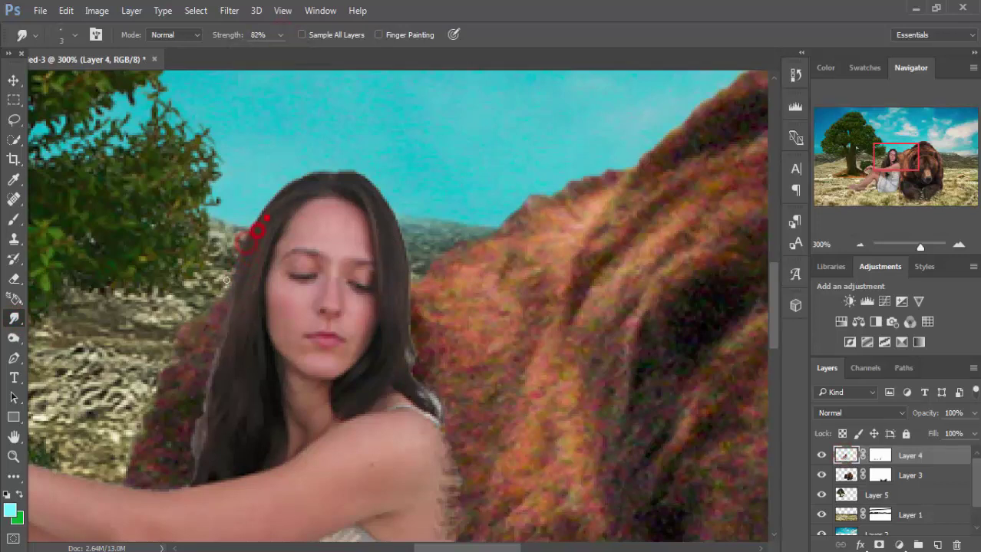
Smudge the woman's hair edges at the head, arm and shoulder into wispy strands.
left_click_drag(277, 207, 253, 229)
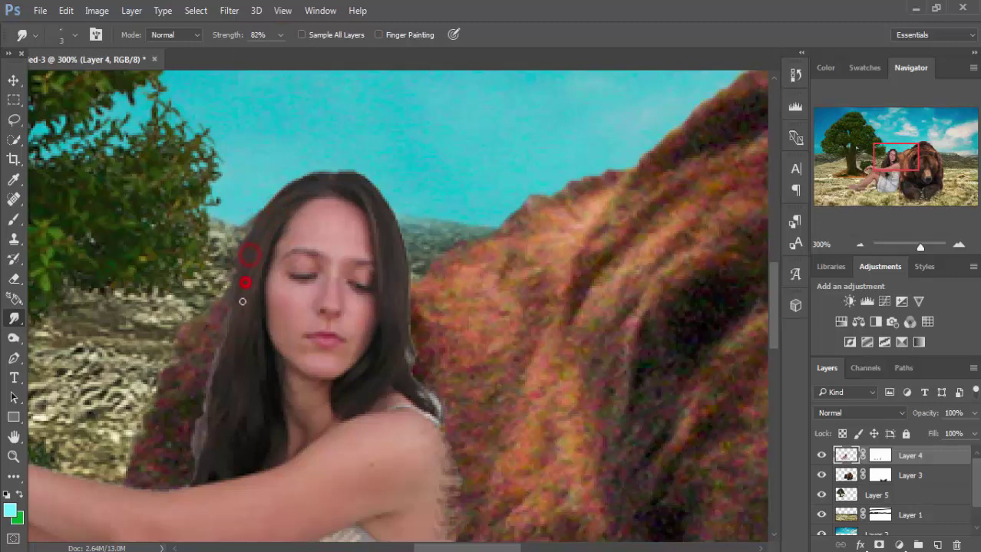
left_click_drag(217, 374, 223, 392)
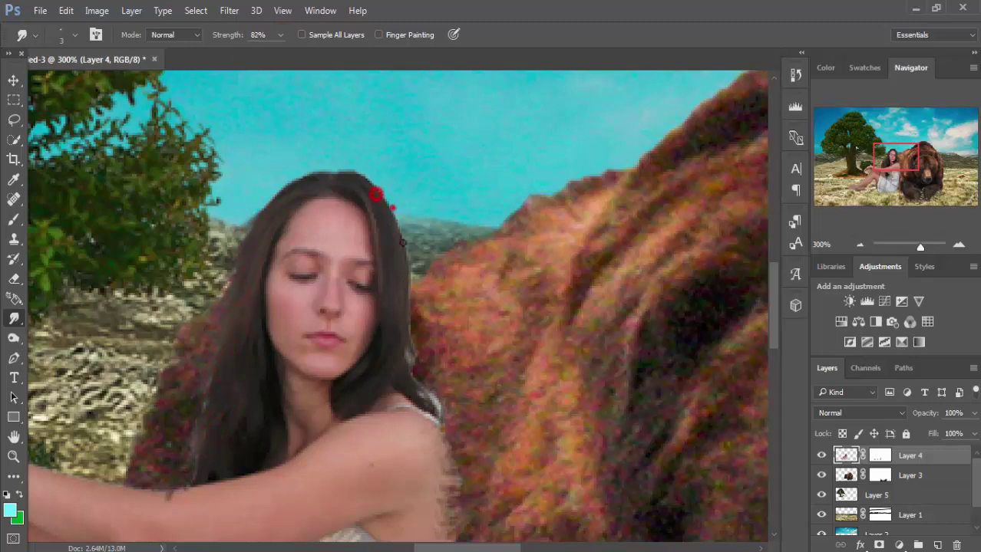
left_click_drag(388, 209, 408, 263)
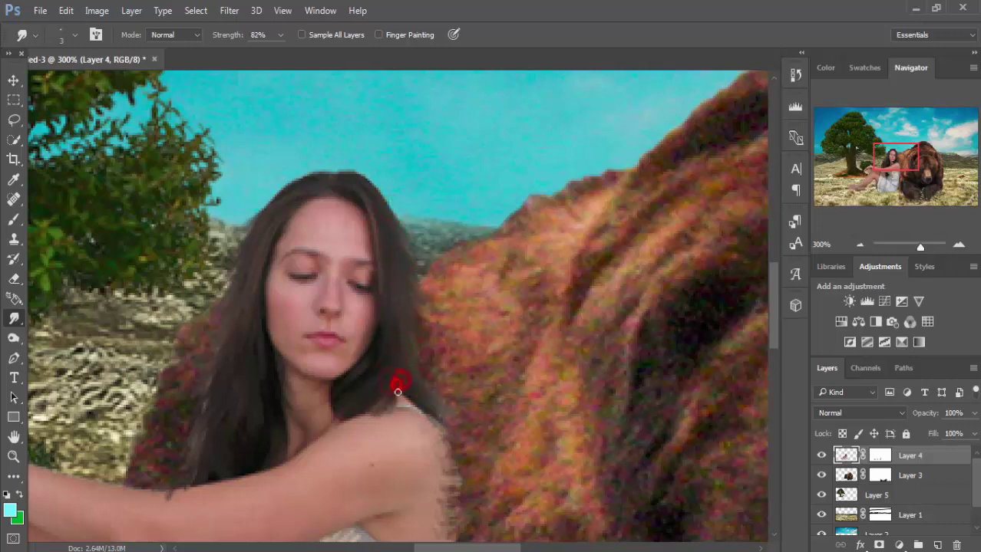
mouse_move(398, 385)
left_mouse_down()
mouse_move(371, 421)
mouse_move(407, 403)
left_mouse_up()
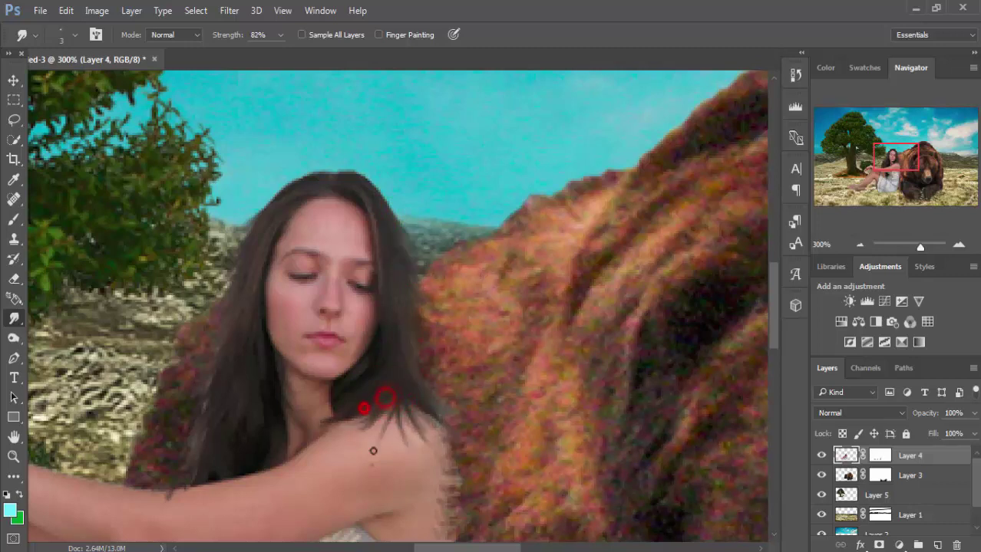
left_click_drag(364, 438, 287, 438)
Smudge the bear's back and right flank on Layer 3 into soft fur wisps over the sky.
key("alt+bracketleft")
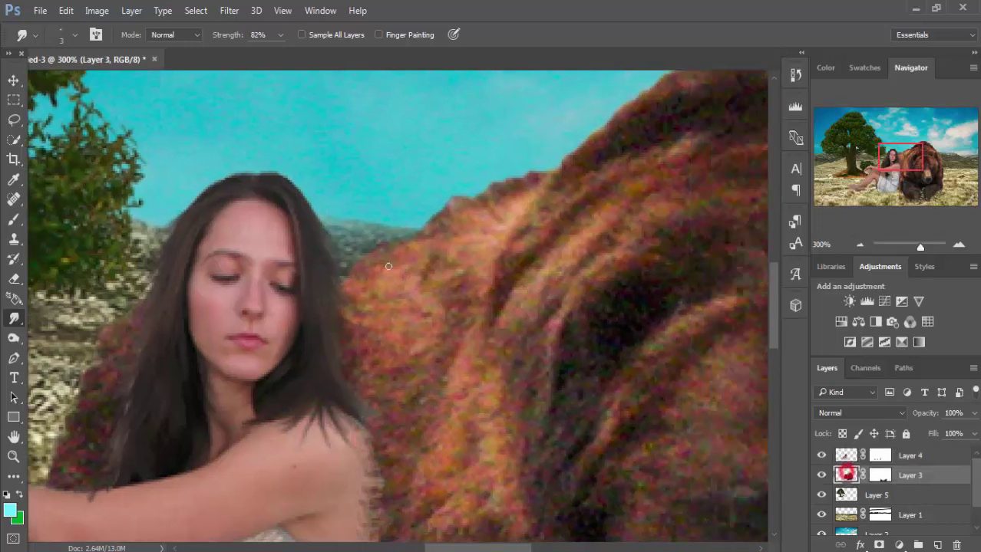
left_click(384, 260)
mouse_move(364, 260)
left_mouse_down()
mouse_move(412, 247)
mouse_move(503, 184)
mouse_move(563, 164)
left_mouse_up()
mouse_move(639, 219)
left_mouse_down()
mouse_move(477, 377)
mouse_move(471, 361)
mouse_move(531, 309)
mouse_move(597, 292)
mouse_move(573, 283)
mouse_move(601, 280)
mouse_move(386, 339)
mouse_move(354, 330)
left_mouse_up()
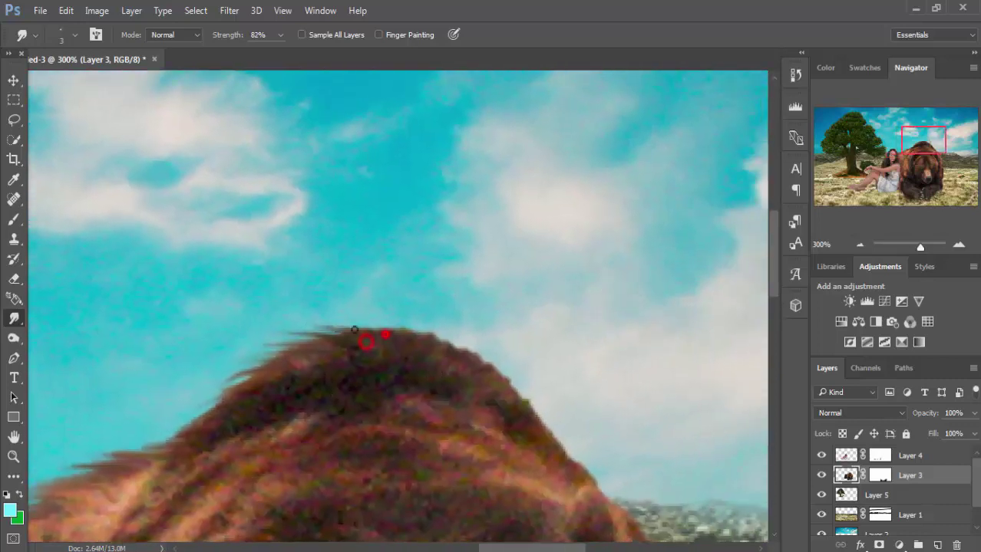
mouse_move(428, 338)
left_mouse_down()
mouse_move(569, 432)
mouse_move(564, 472)
mouse_move(433, 369)
mouse_move(389, 293)
mouse_move(474, 370)
mouse_move(460, 395)
mouse_move(523, 534)
mouse_move(460, 361)
mouse_move(470, 498)
left_mouse_up()
mouse_move(461, 423)
left_mouse_down()
mouse_move(464, 491)
mouse_move(442, 408)
mouse_move(445, 478)
mouse_move(405, 405)
mouse_move(406, 468)
left_mouse_up()
mouse_move(429, 517)
left_mouse_down()
mouse_move(412, 441)
mouse_move(321, 510)
left_mouse_up()
Add a Color Balance layer with midtones Red +32, Green +5 and Yellow -14.
key("ctrl+minus")
key("ctrl+minus")
key("ctrl+minus")
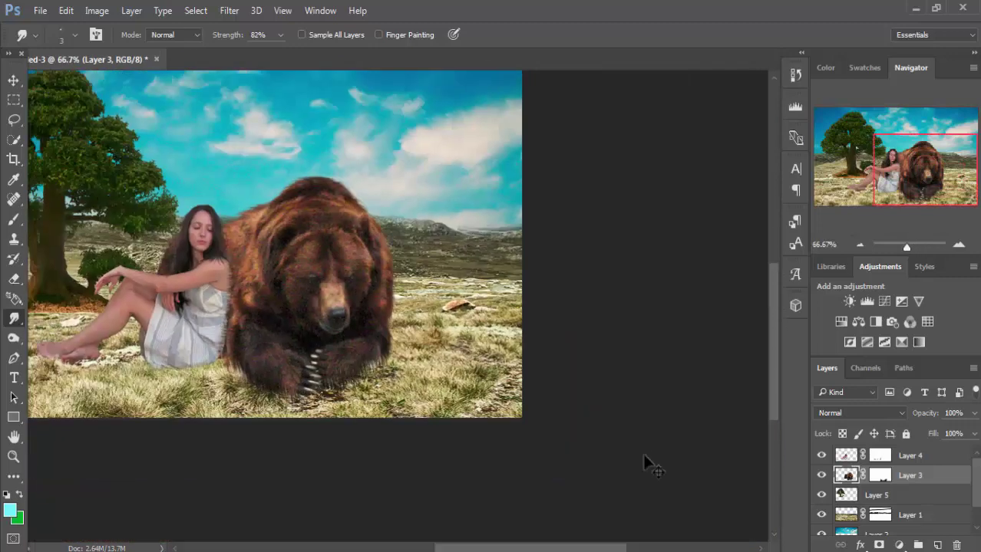
left_click(14, 81)
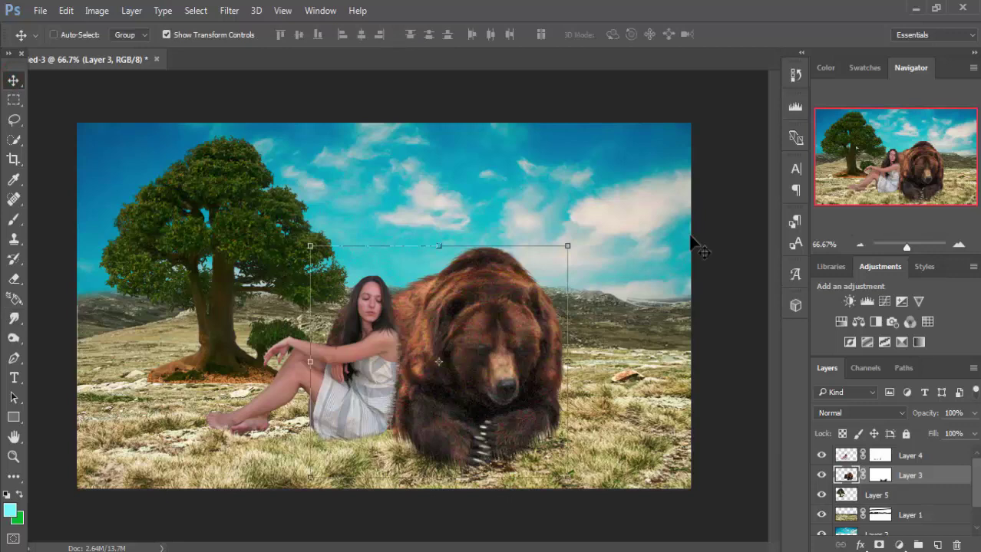
left_click(916, 456)
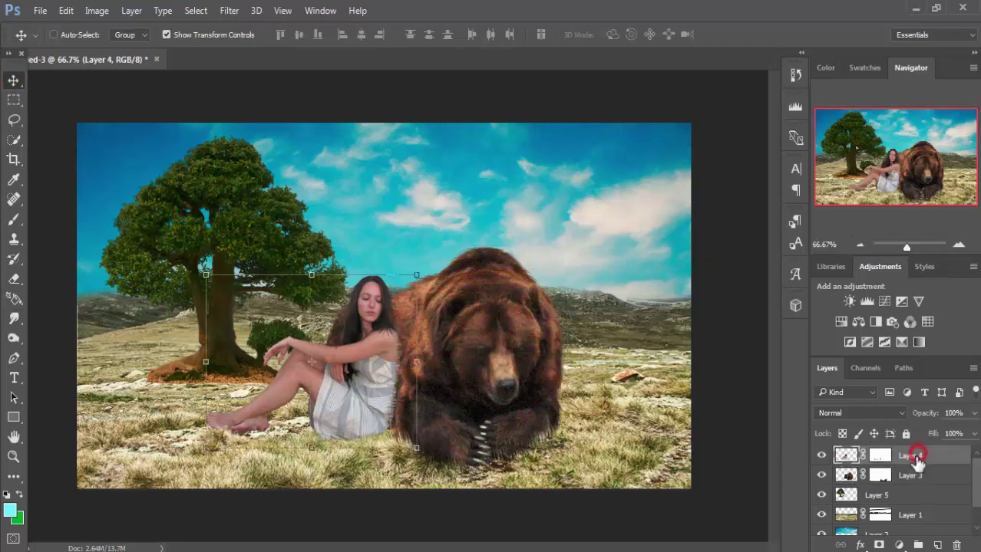
left_click(898, 546)
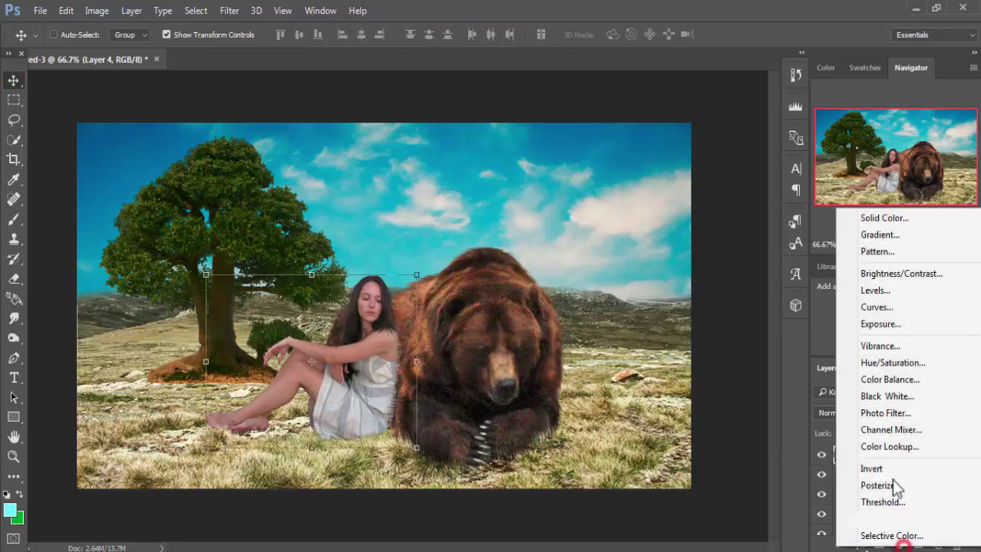
left_click(892, 379)
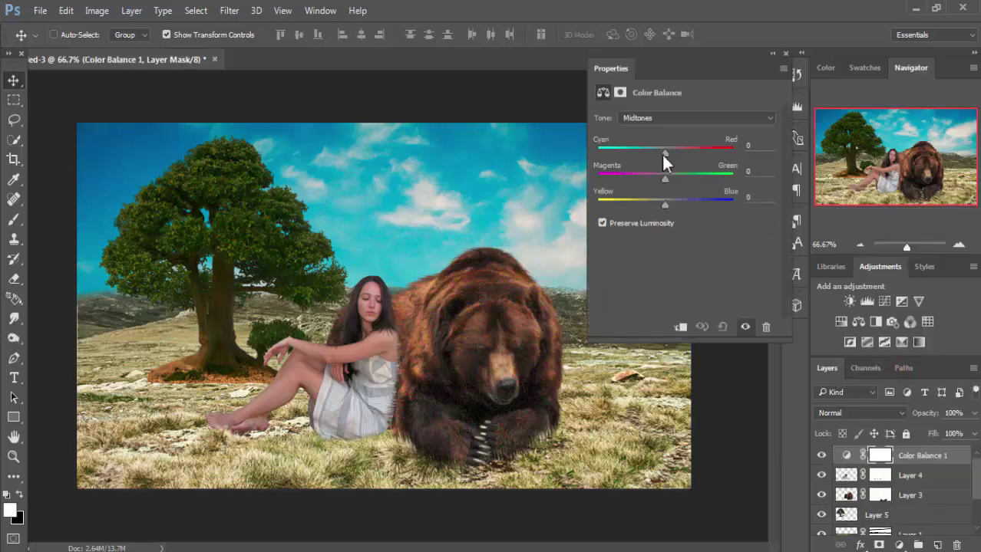
left_click_drag(662, 153, 680, 149)
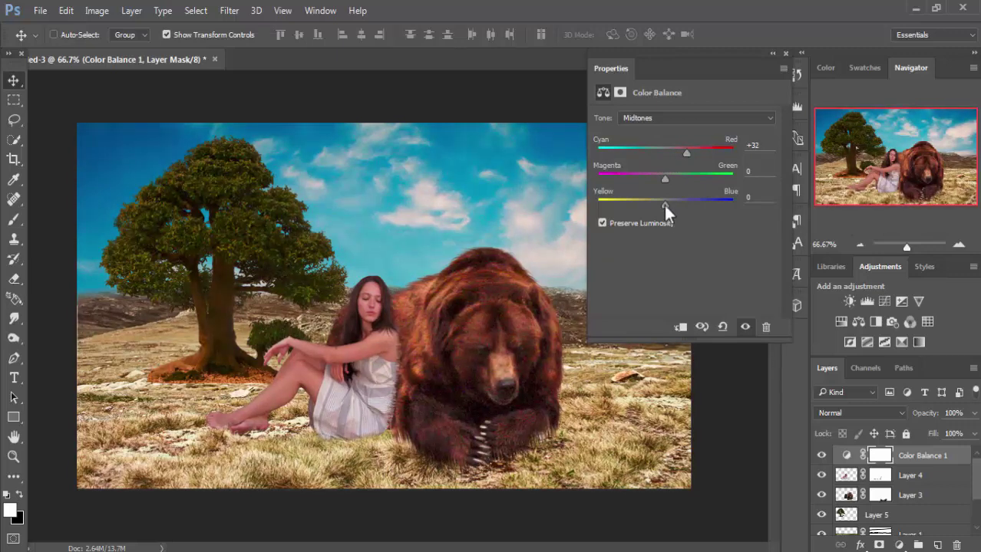
mouse_move(663, 204)
left_mouse_down()
mouse_move(655, 203)
mouse_move(663, 183)
left_mouse_up()
left_click(785, 53)
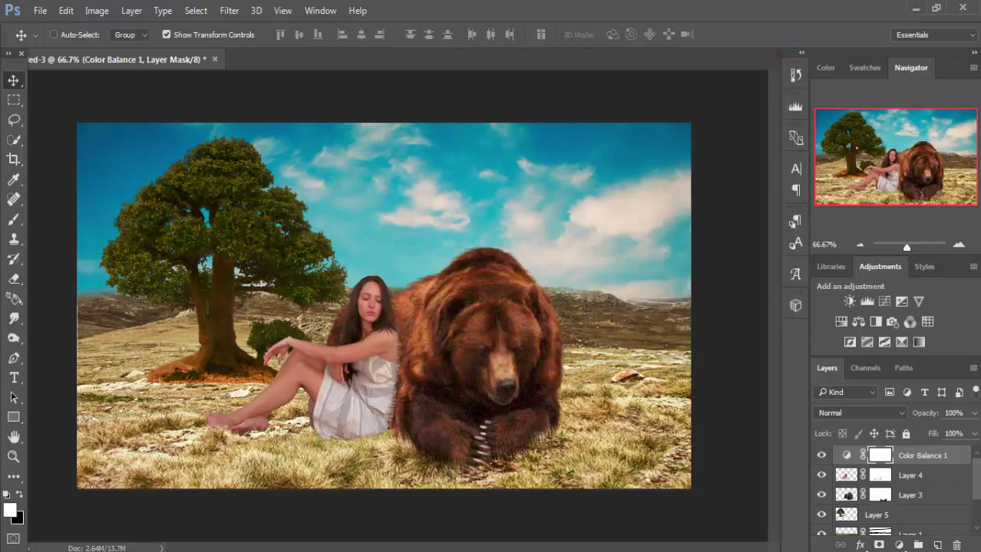
Add a Vibrance layer above Color Balance 1 with Vibrance -28 and Saturation +2.
left_click(899, 545)
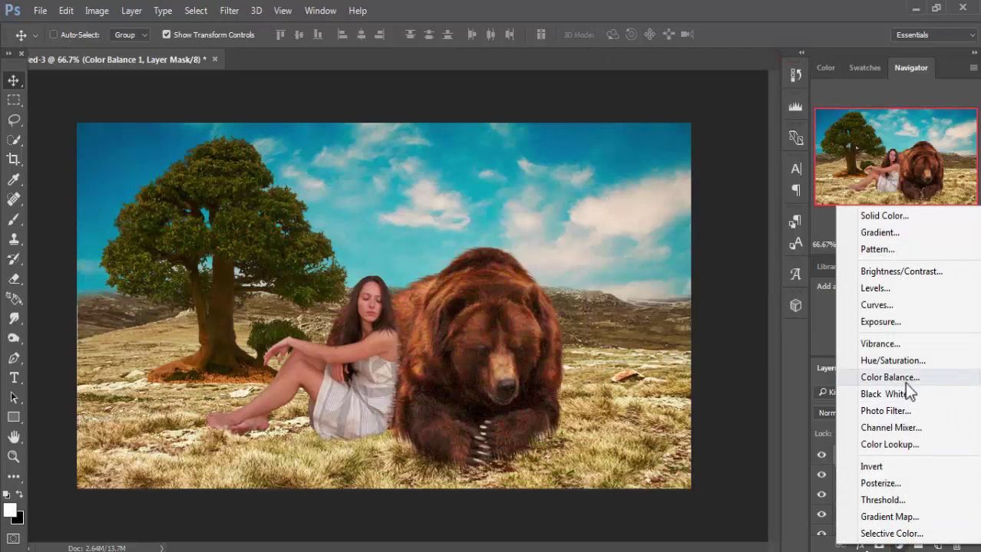
left_click(879, 344)
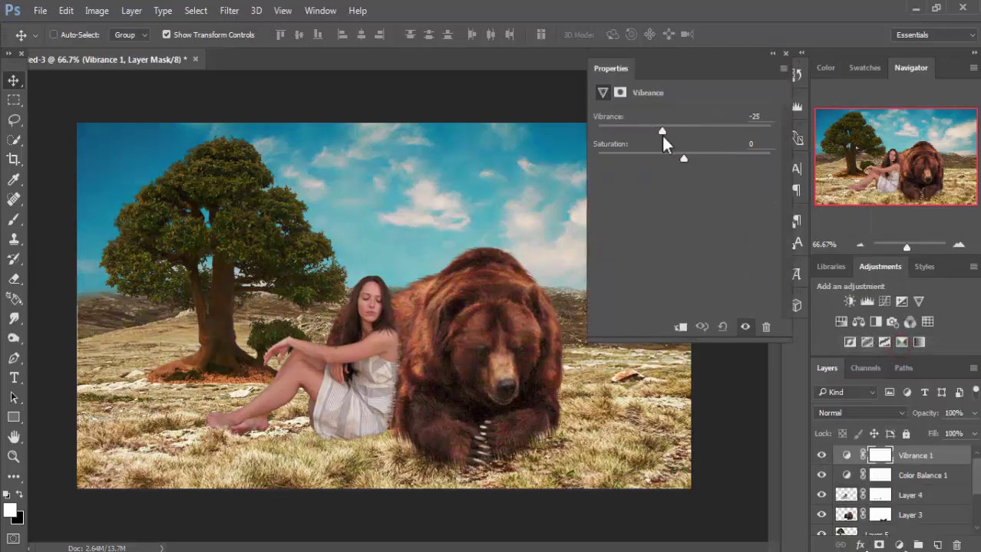
mouse_move(681, 130)
left_mouse_down()
mouse_move(692, 134)
mouse_move(661, 136)
mouse_move(685, 157)
left_mouse_up()
left_click(785, 52)
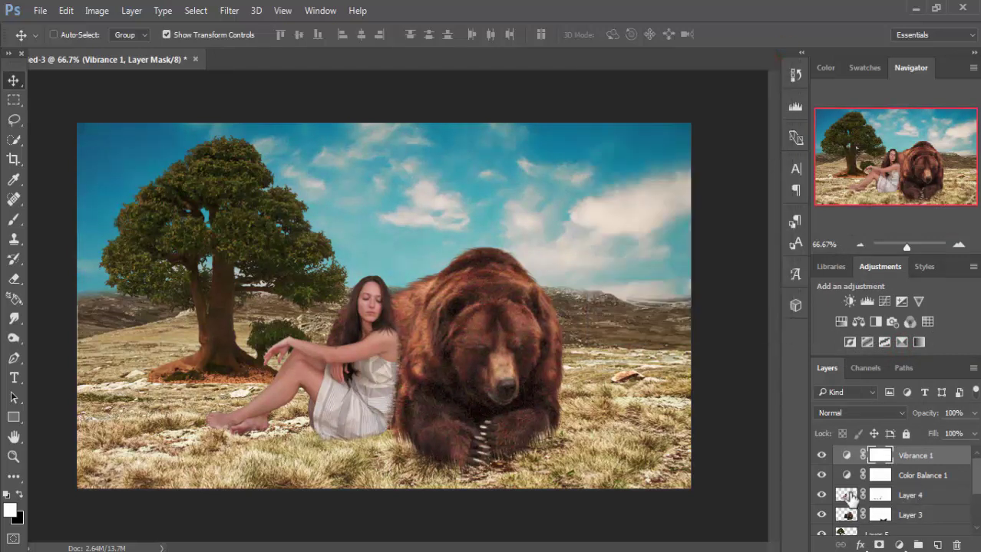
left_click(847, 496)
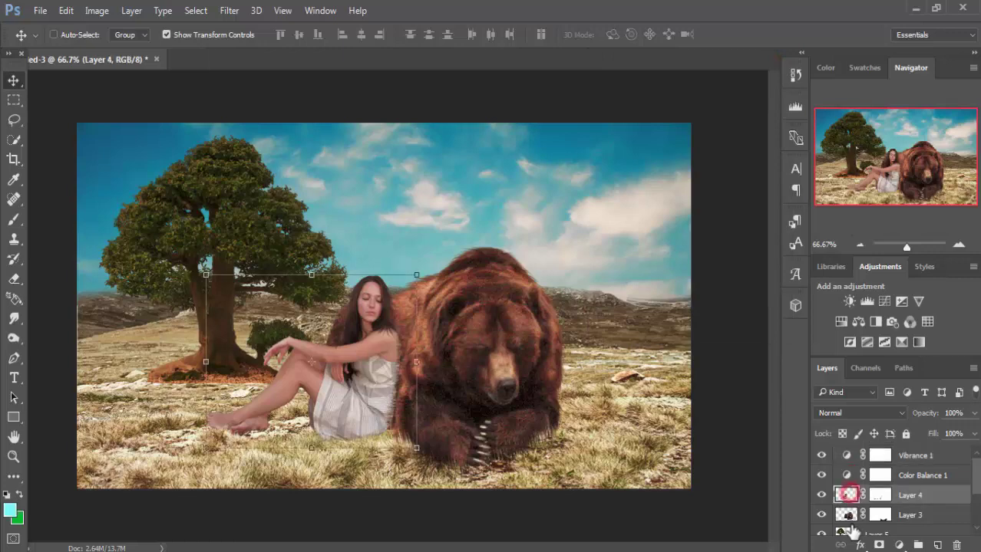
In the Camera Raw Filter, raise the woman's Clarity to +36 and warm Temperature to +8.
left_click(230, 12)
left_click(282, 101)
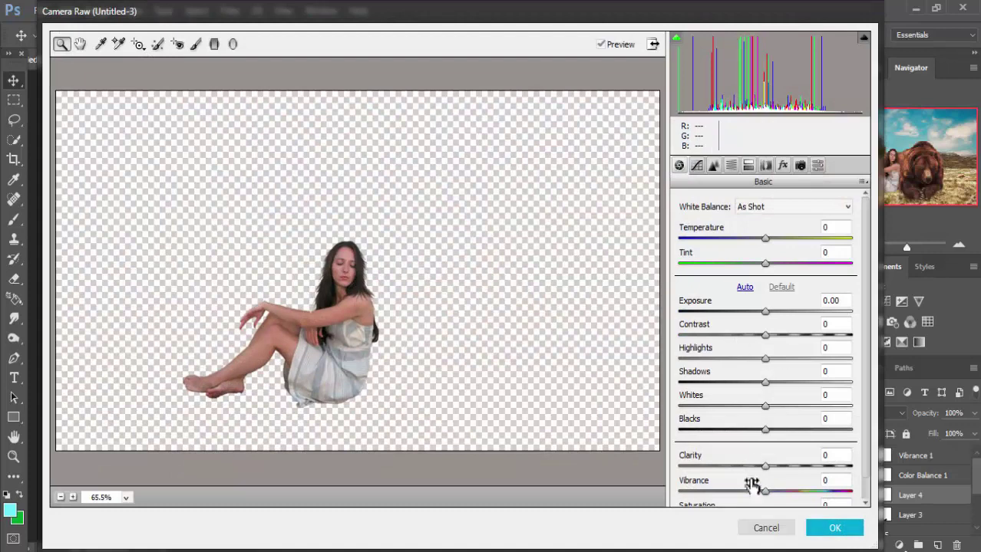
left_click_drag(766, 467, 796, 467)
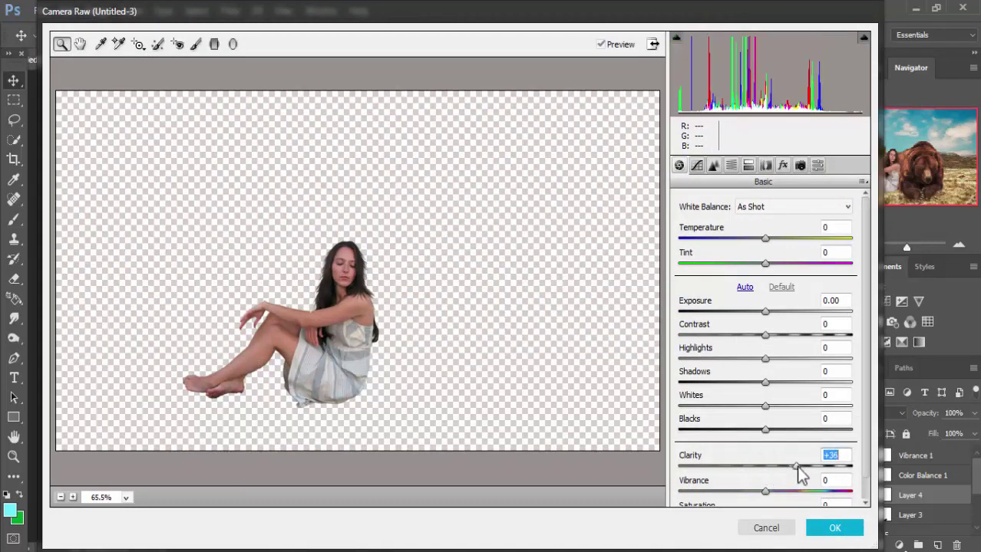
left_click_drag(765, 239, 769, 238)
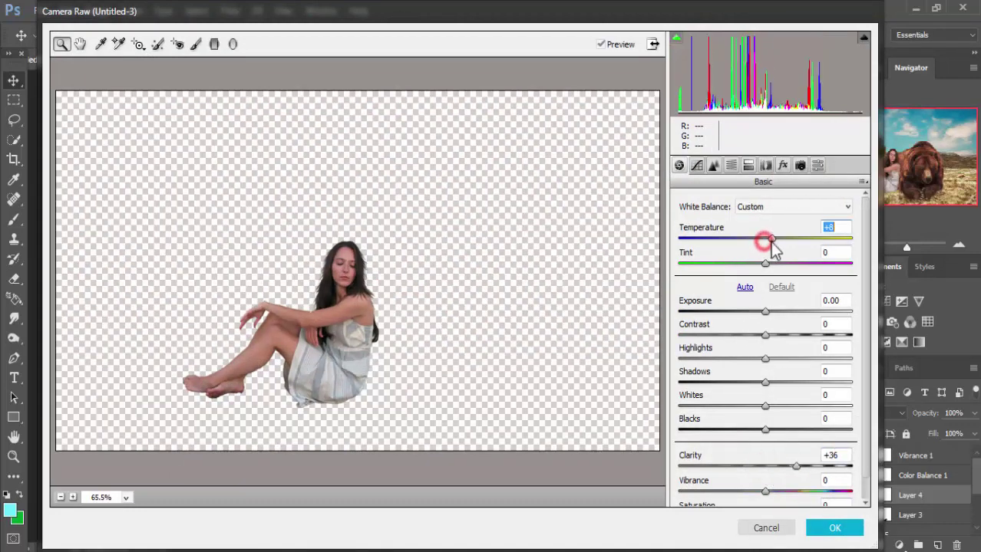
Split-tone her highlights teal with Hue 191 and Saturation 16.
left_click(748, 166)
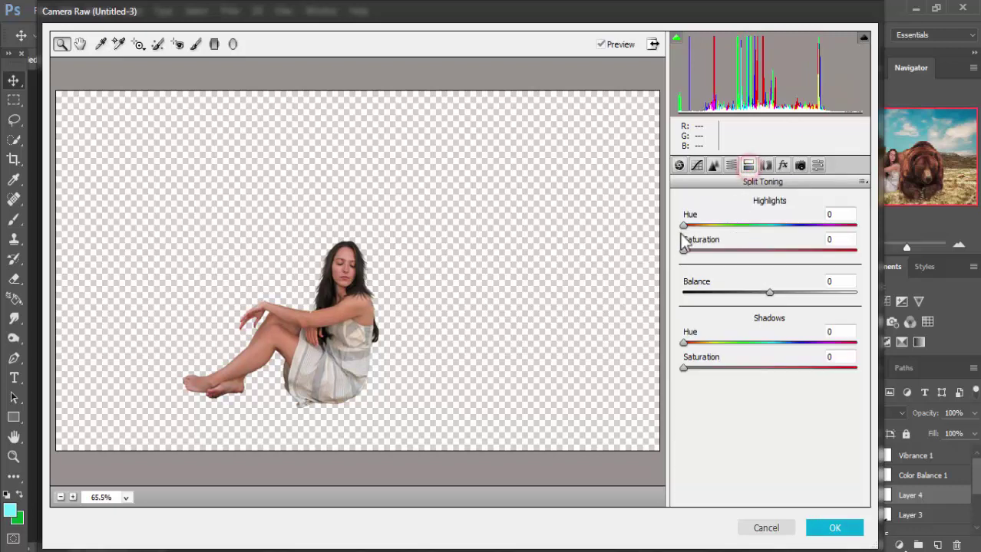
left_click_drag(684, 225, 774, 226)
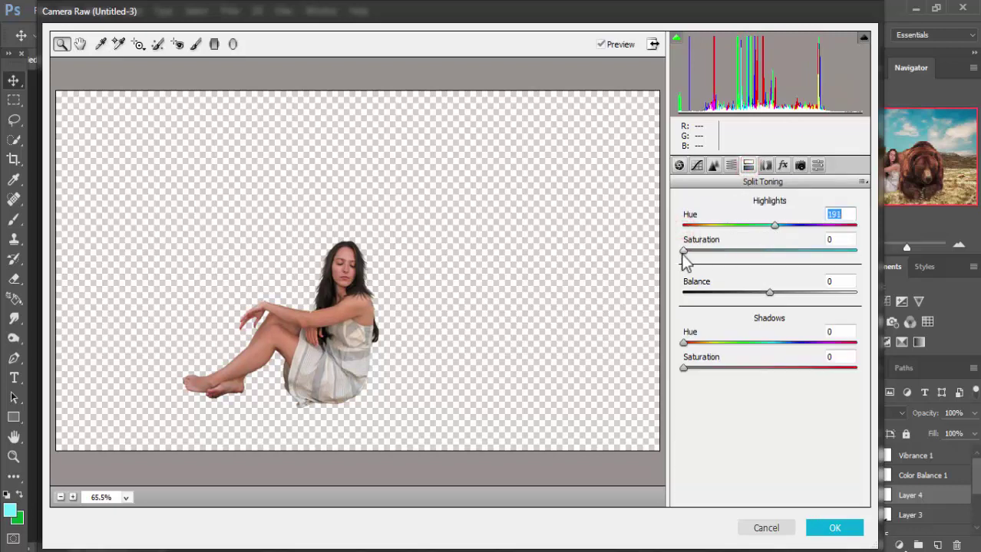
left_click_drag(683, 251, 710, 251)
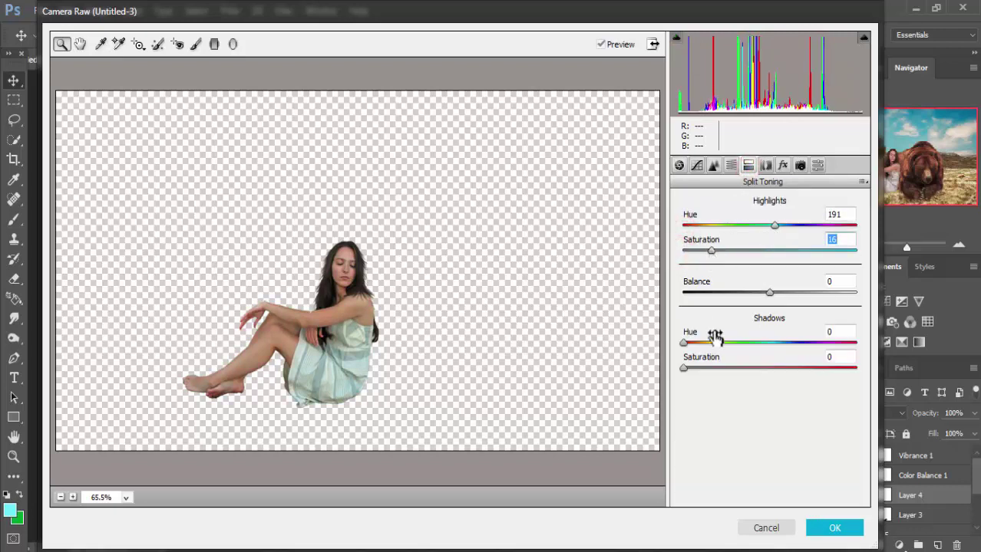
left_click_drag(686, 368, 702, 368)
Back in Basic, set Contrast +19 and Blacks +23.
left_click(679, 165)
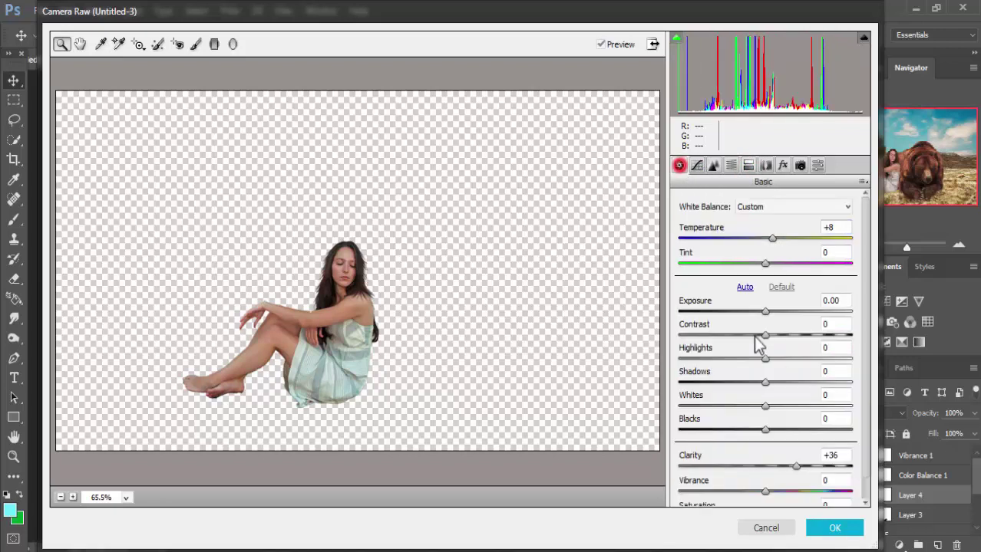
left_click(767, 336)
left_click_drag(768, 336, 783, 336)
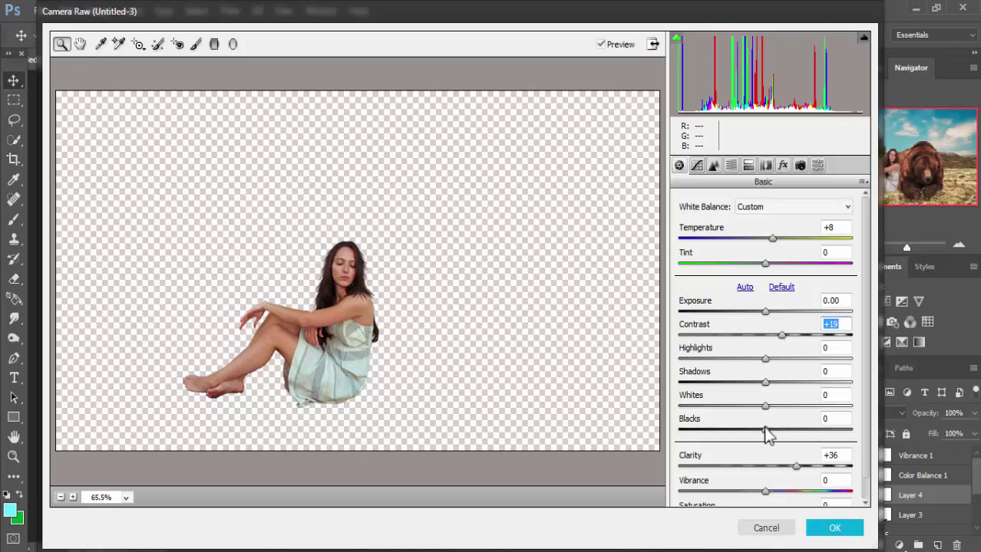
left_click_drag(765, 431, 782, 430)
Apply the woman's Camera Raw grade and select the tree layer, Layer 5.
left_click(813, 531)
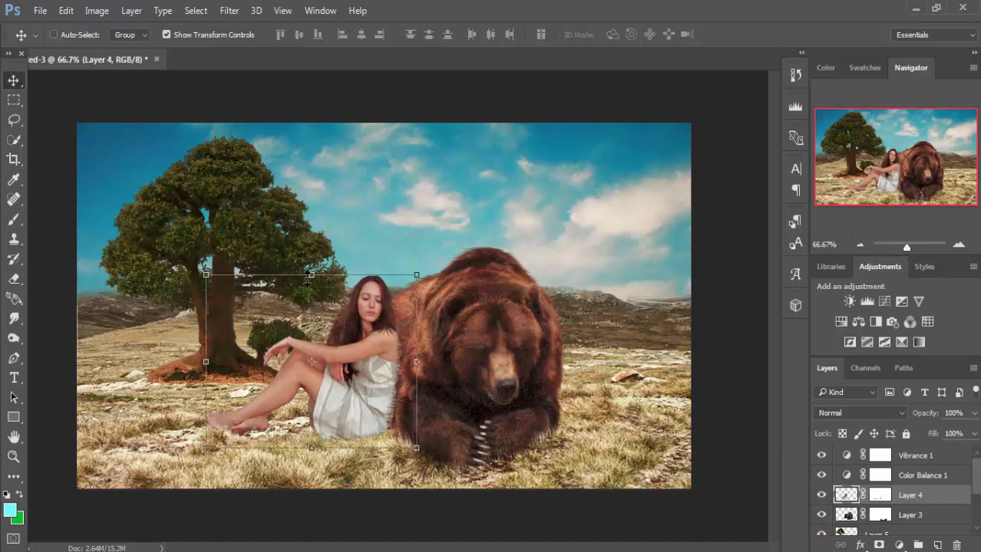
left_click(13, 80)
scroll(883, 499, "down", 1)
scroll(871, 505, "down", 1)
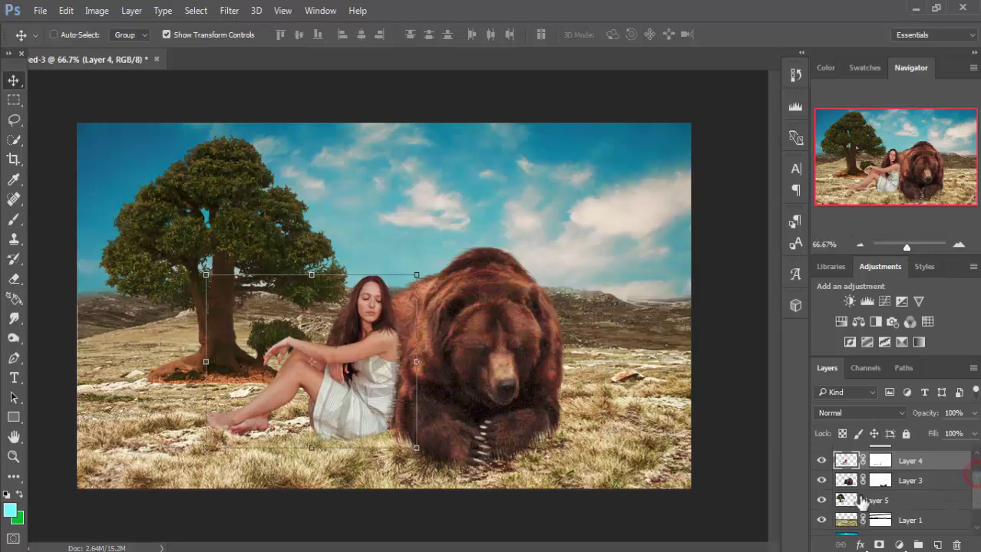
left_click(848, 500)
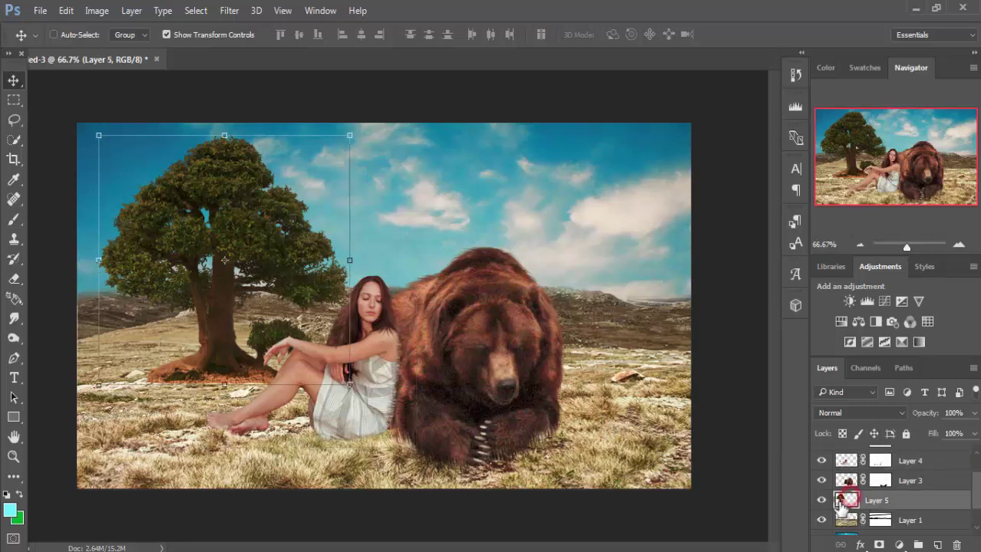
Warm the tree with Color Balance: Cyan–Red +28 and Yellow–Blue -20.
left_click(95, 10)
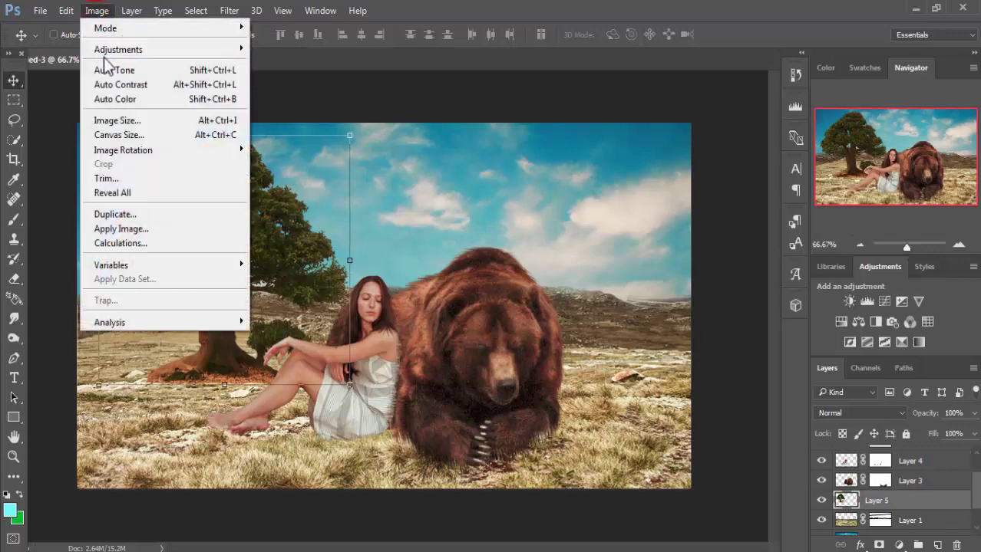
mouse_move(118, 49)
left_click(322, 147)
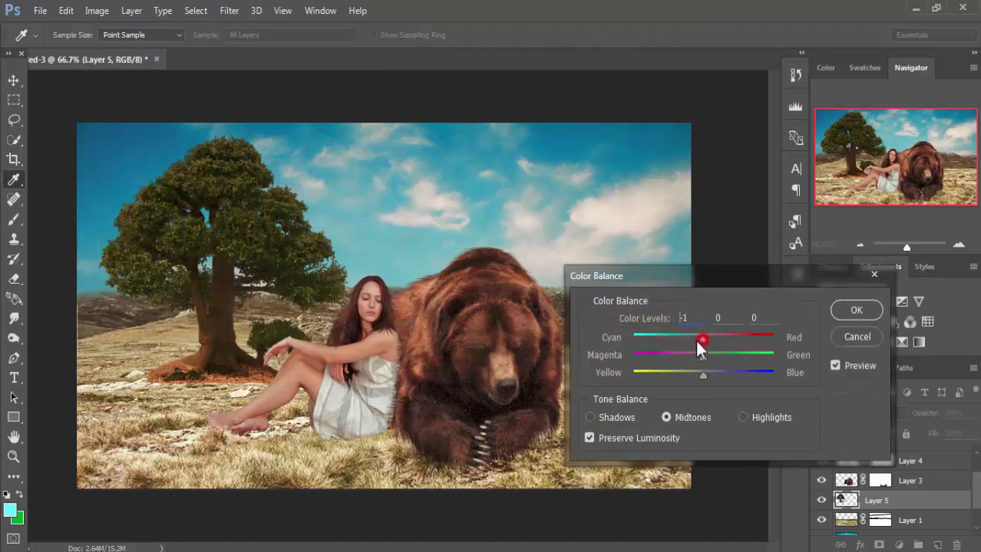
left_click_drag(674, 340, 722, 340)
left_click_drag(703, 375, 687, 375)
left_click(840, 311)
key("v")
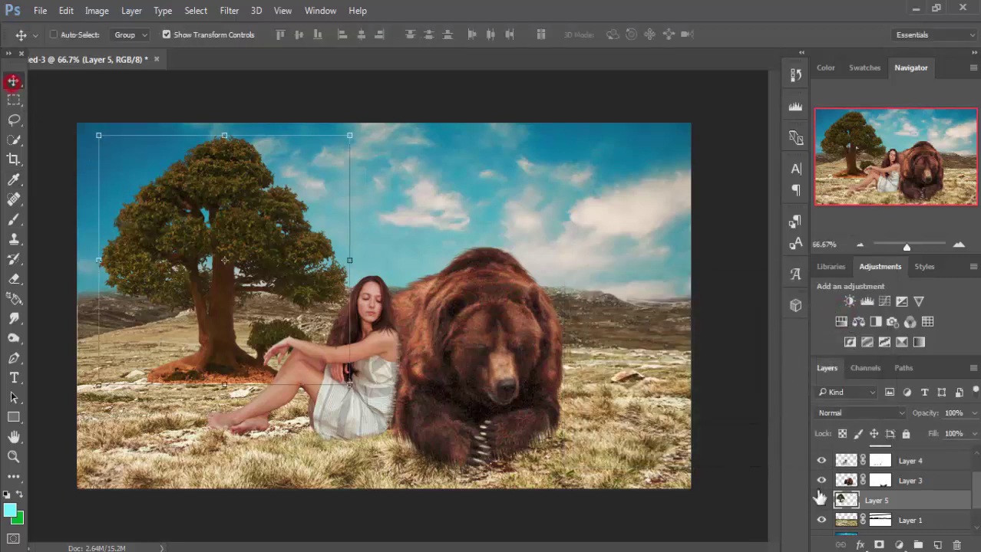
Add a mask to Layer 5 and paint black along the tree base.
left_click(879, 545)
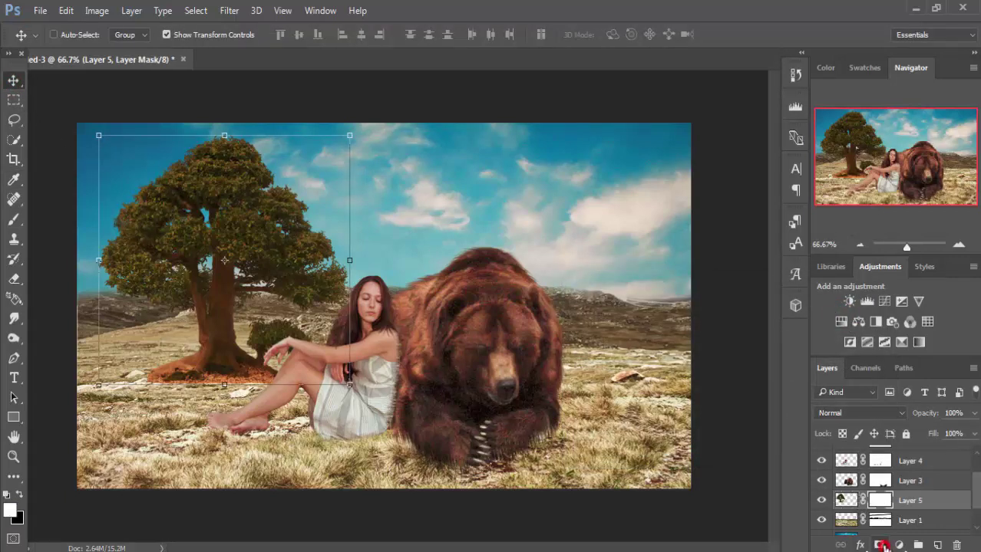
left_click(14, 219)
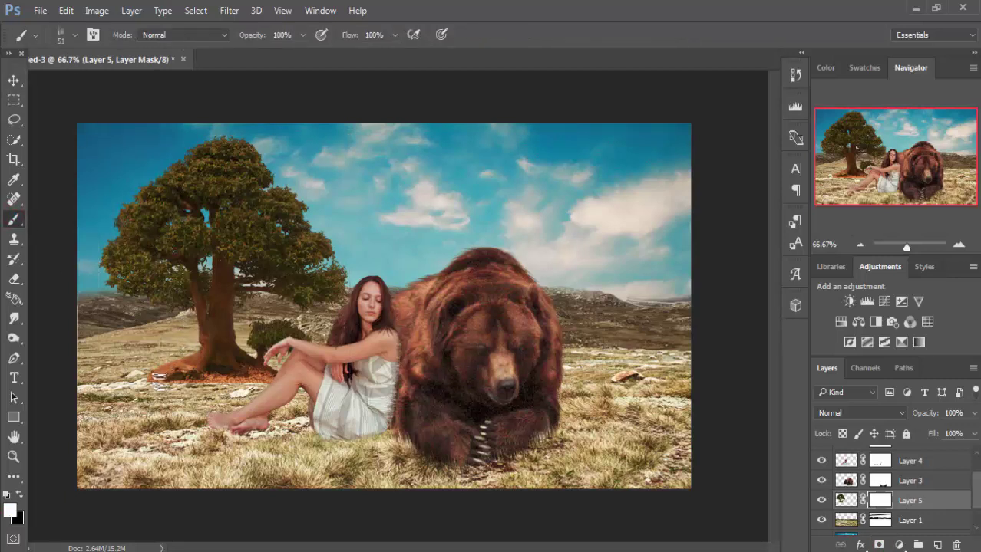
left_click_drag(154, 380, 164, 384)
left_click(20, 496)
left_click_drag(153, 384, 171, 389)
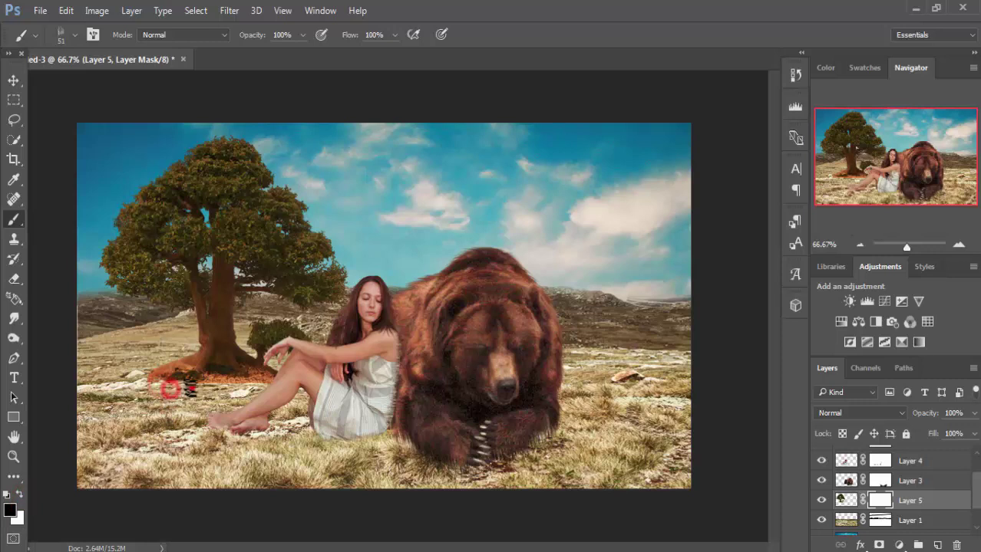
Blend the tree base into the grass with a soft round brush at 47% opacity.
left_click(303, 34)
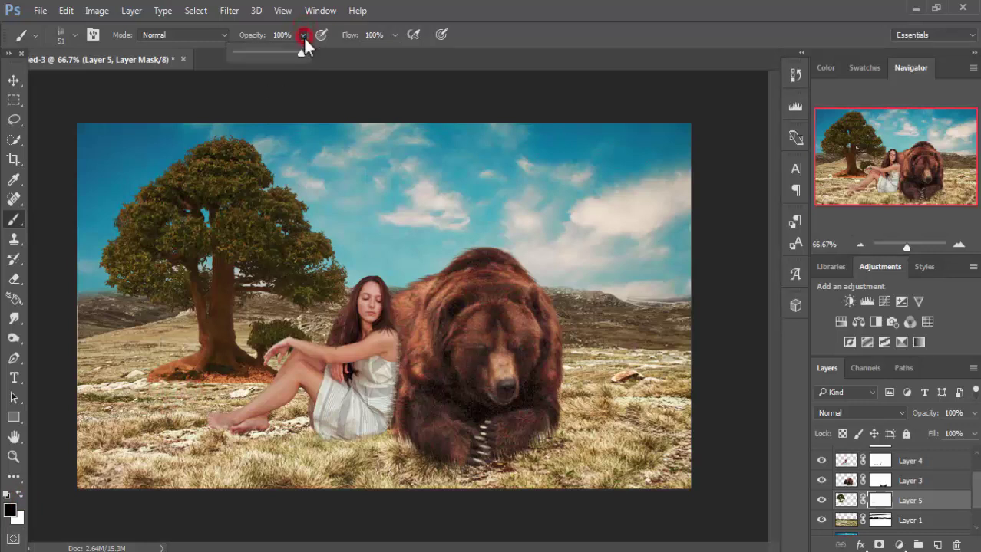
left_click_drag(294, 53, 265, 53)
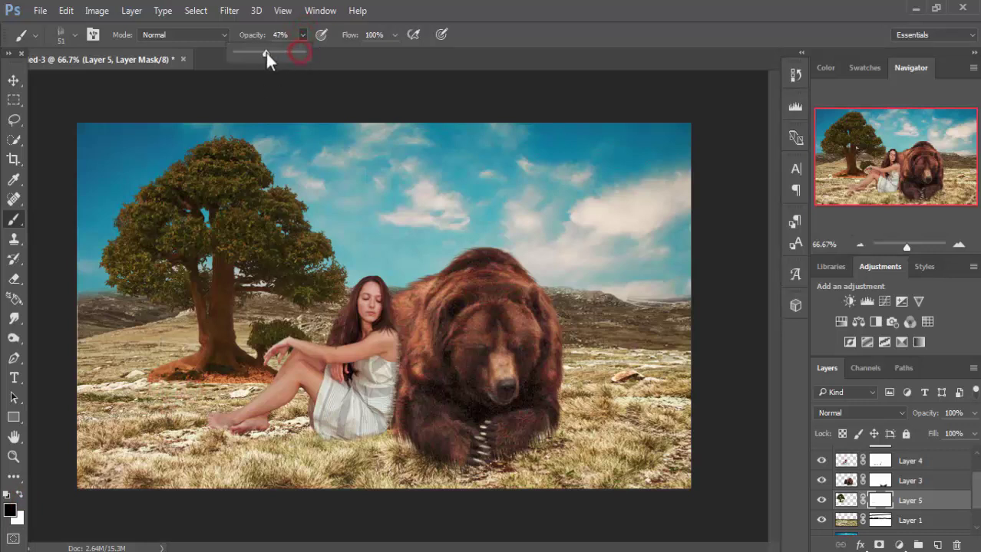
left_click(74, 34)
left_click(284, 200)
left_click(554, 9)
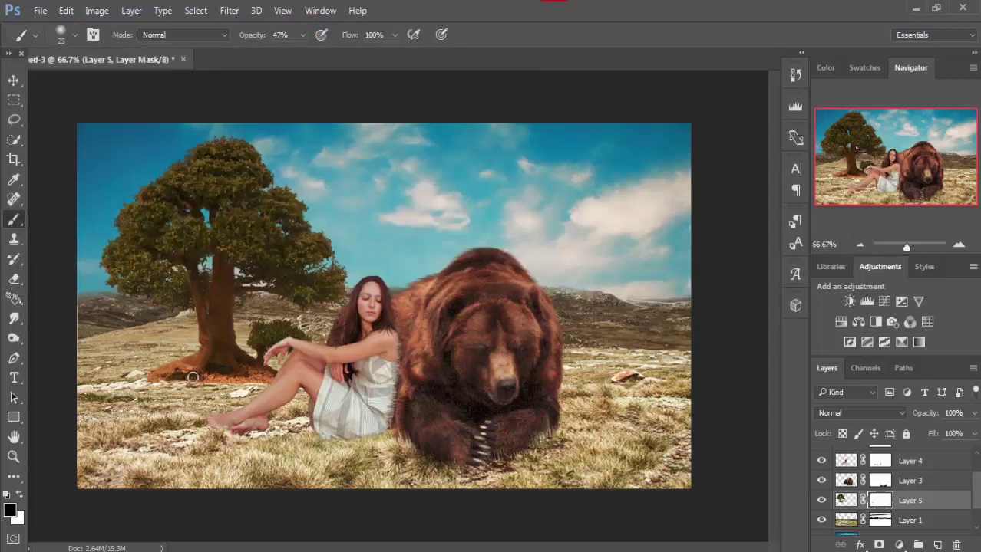
key("bracketright")
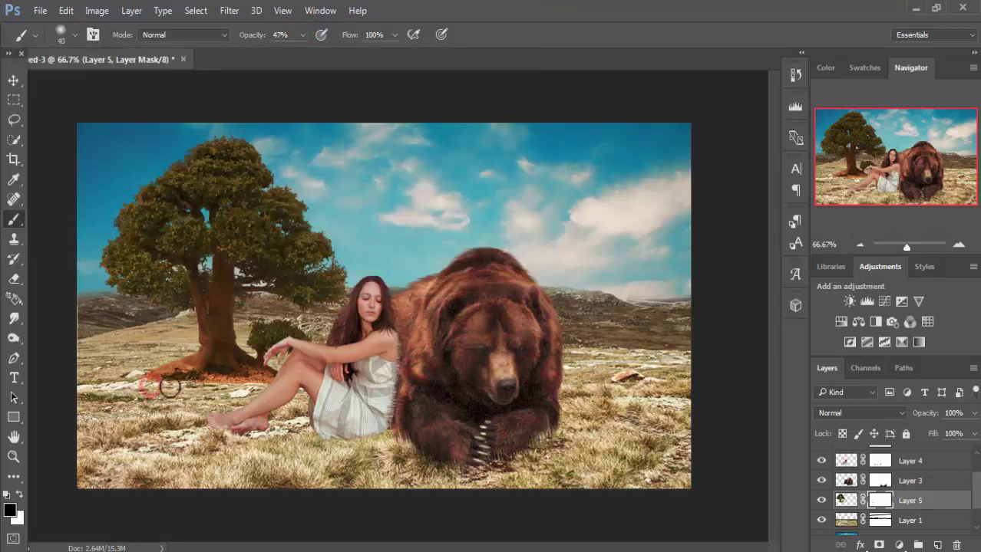
mouse_move(185, 385)
left_mouse_down()
mouse_move(229, 381)
mouse_move(146, 379)
mouse_move(238, 384)
mouse_move(265, 367)
mouse_move(236, 388)
mouse_move(273, 367)
mouse_move(153, 367)
mouse_move(182, 364)
left_mouse_up()
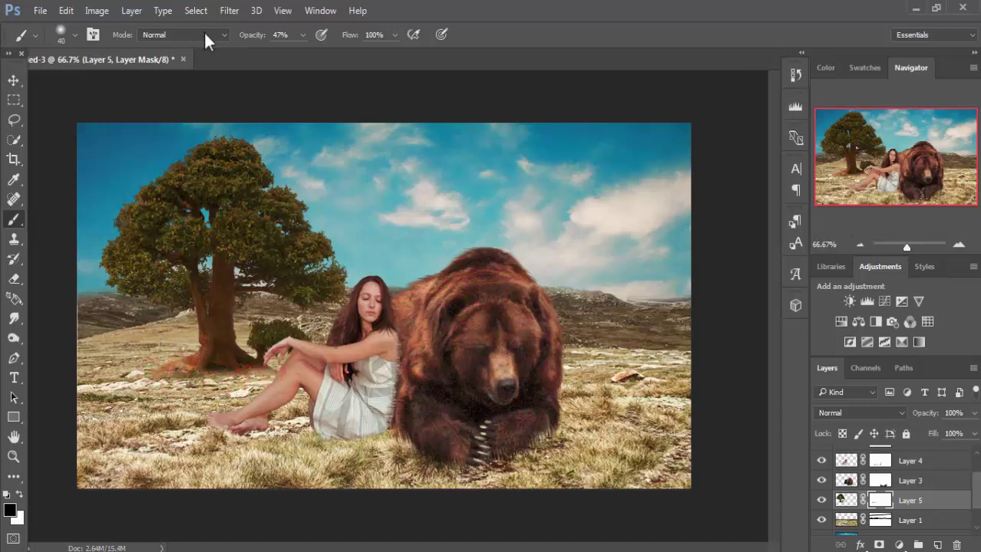
Lower the brush to 18% opacity and softly repaint over the tree base.
left_click(303, 35)
left_click_drag(298, 52, 279, 53)
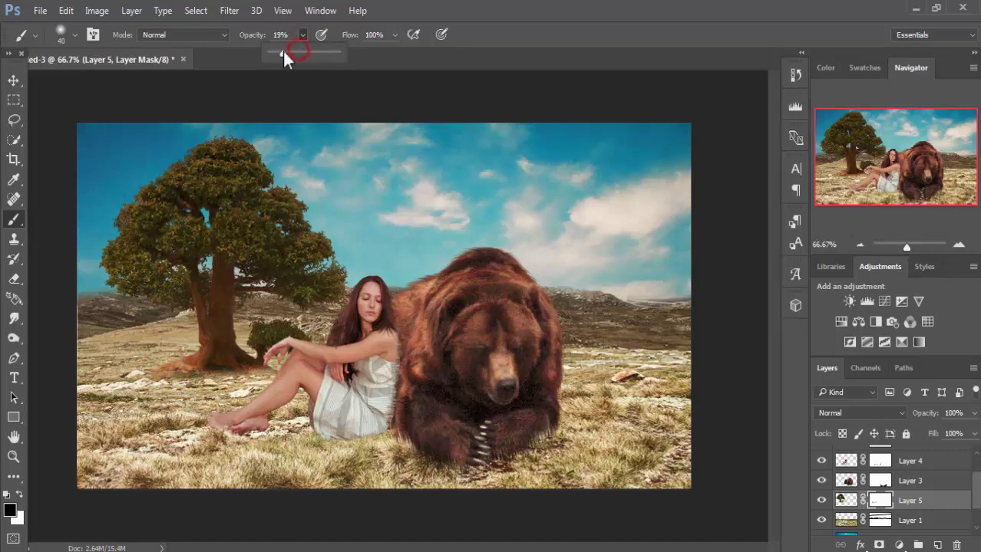
mouse_move(201, 380)
left_mouse_down()
mouse_move(145, 374)
mouse_move(186, 356)
mouse_move(169, 361)
mouse_move(261, 362)
mouse_move(222, 361)
left_mouse_up()
left_click(95, 11)
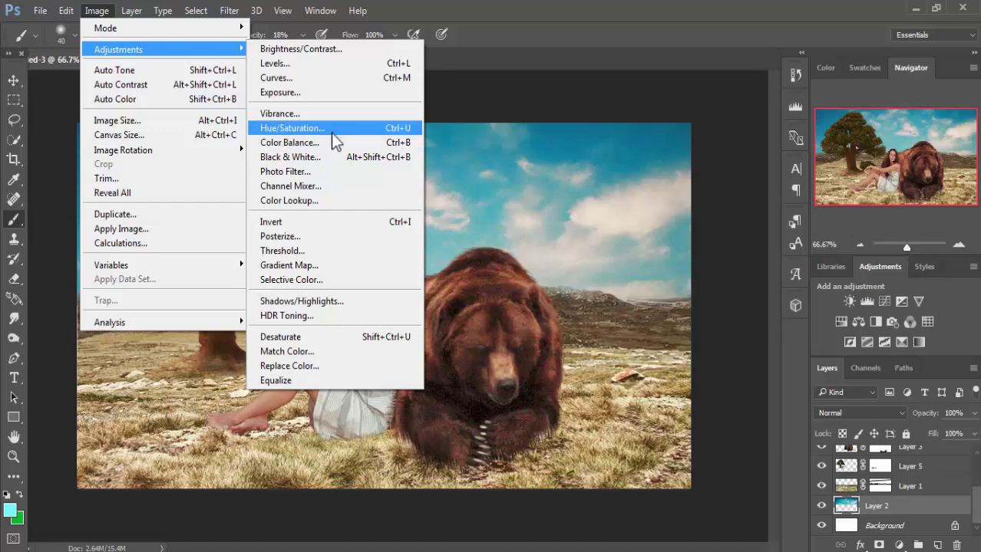
Colorize Layer 2's sky with Hue/Saturation at Hue 44 and Saturation 33.
left_click(333, 129)
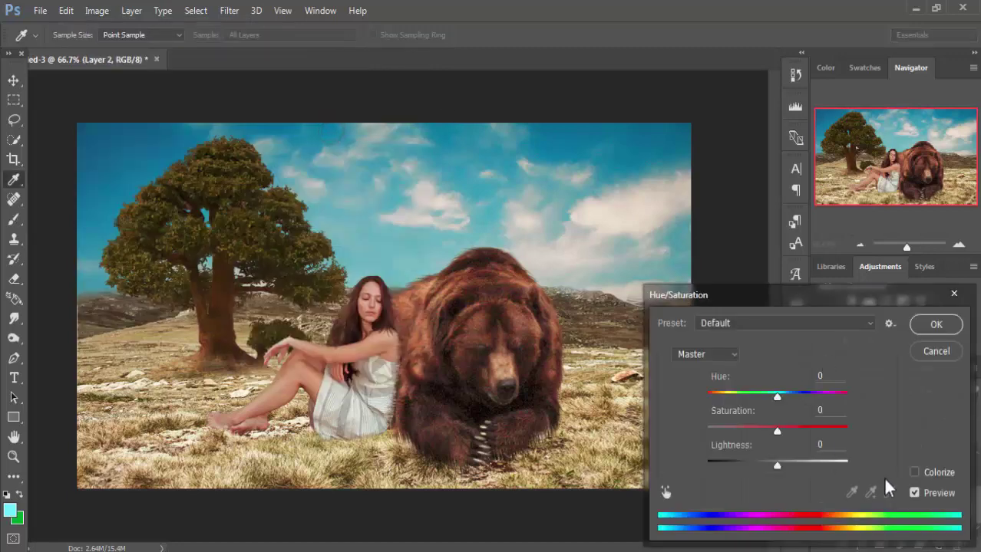
left_click(914, 474)
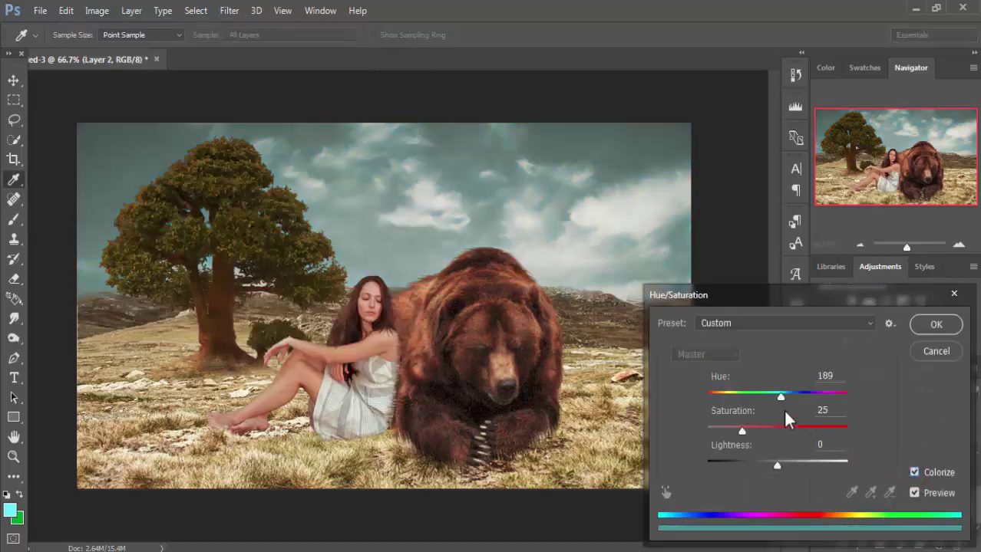
mouse_move(780, 396)
left_mouse_down()
mouse_move(702, 393)
mouse_move(718, 394)
left_mouse_up()
left_click_drag(742, 432, 753, 432)
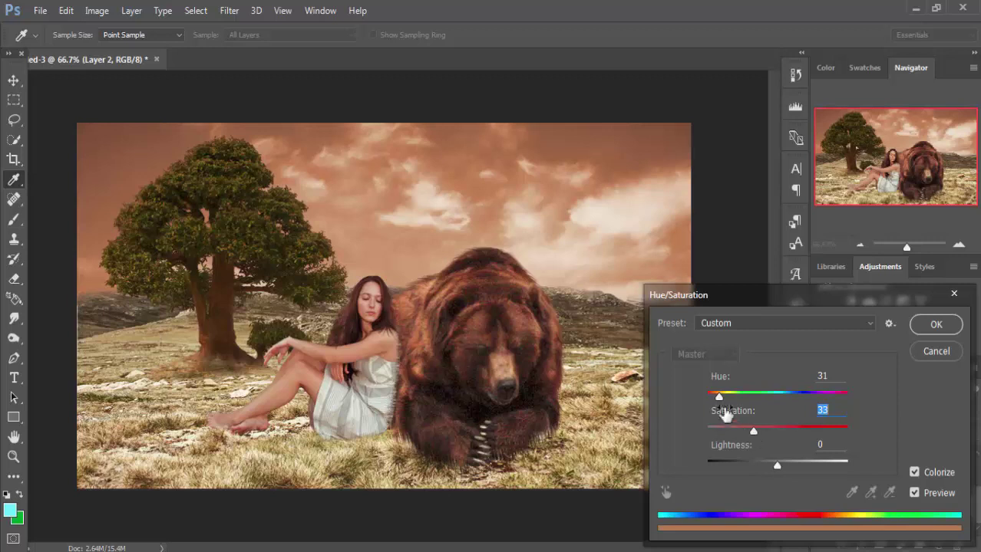
left_click_drag(719, 396, 730, 397)
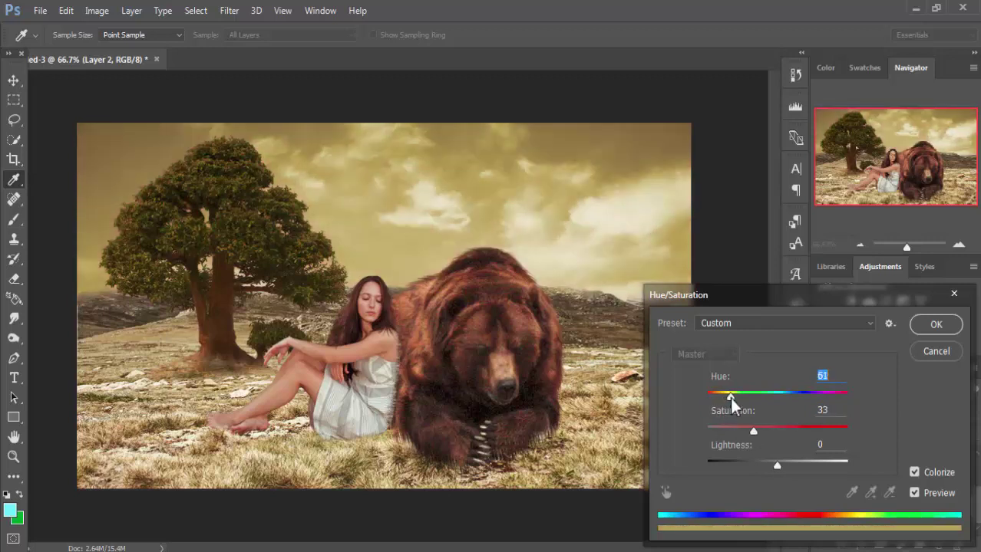
left_click_drag(730, 398, 723, 397)
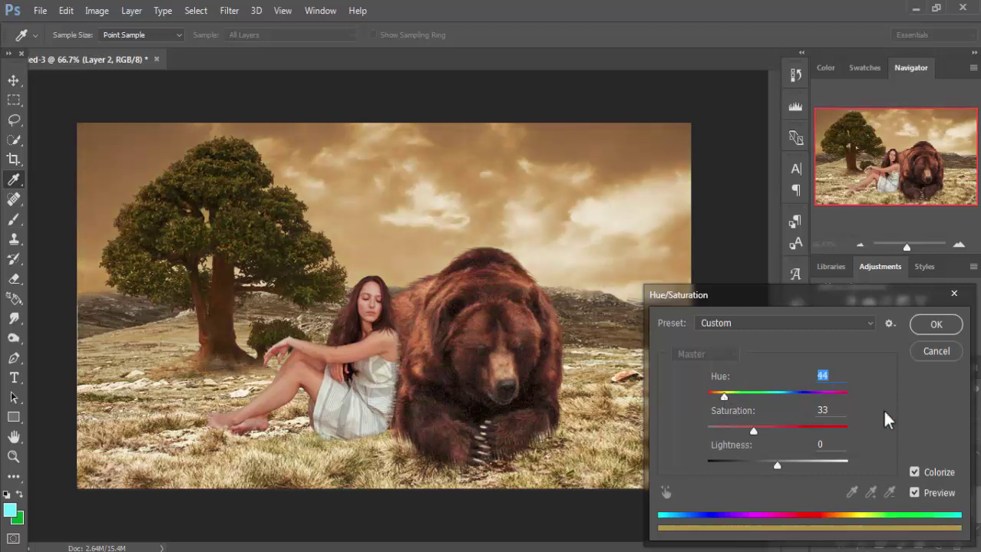
key("b")
left_click(934, 326)
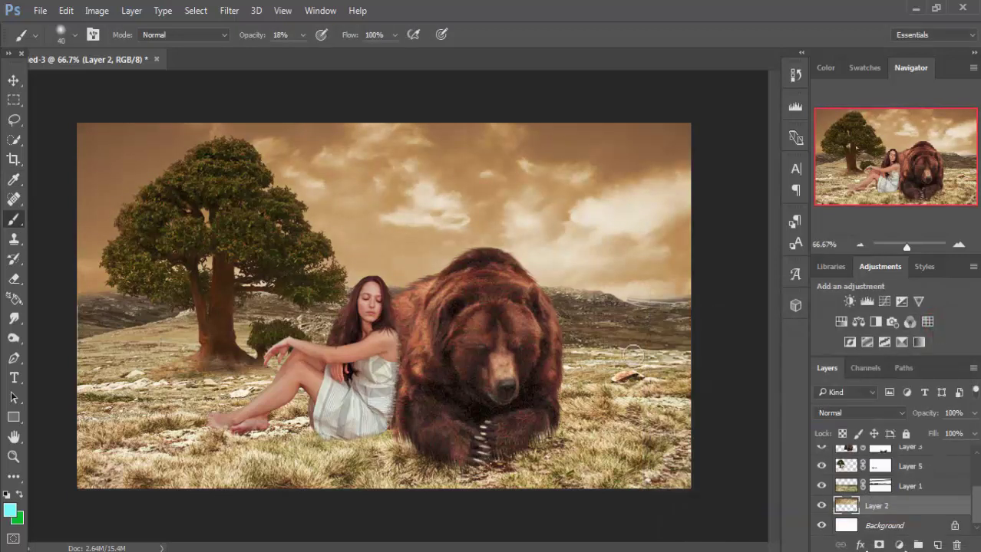
Select the top layer and stamp all visible layers into a new Layer 6.
left_click(13, 81)
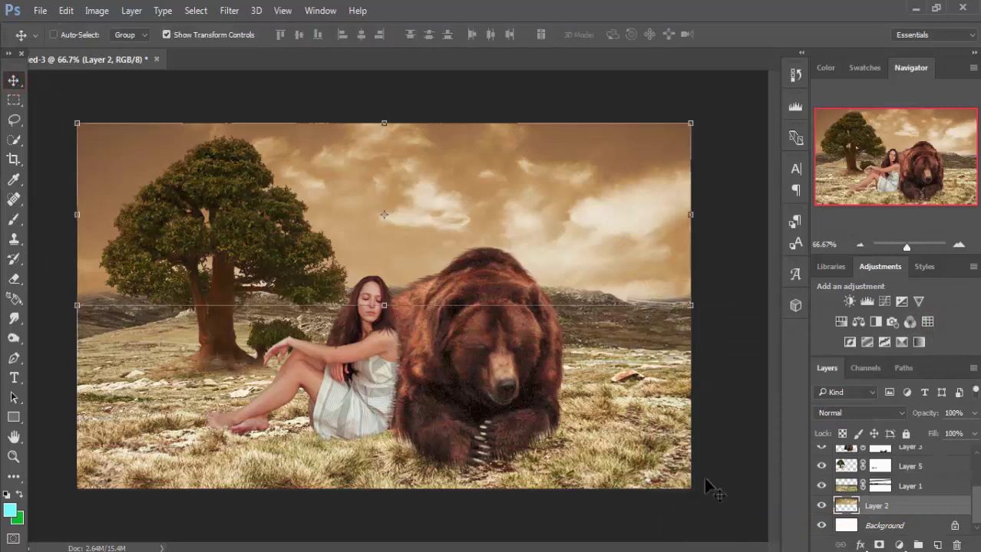
scroll(976, 510, "up", 2)
scroll(975, 510, "up", 2)
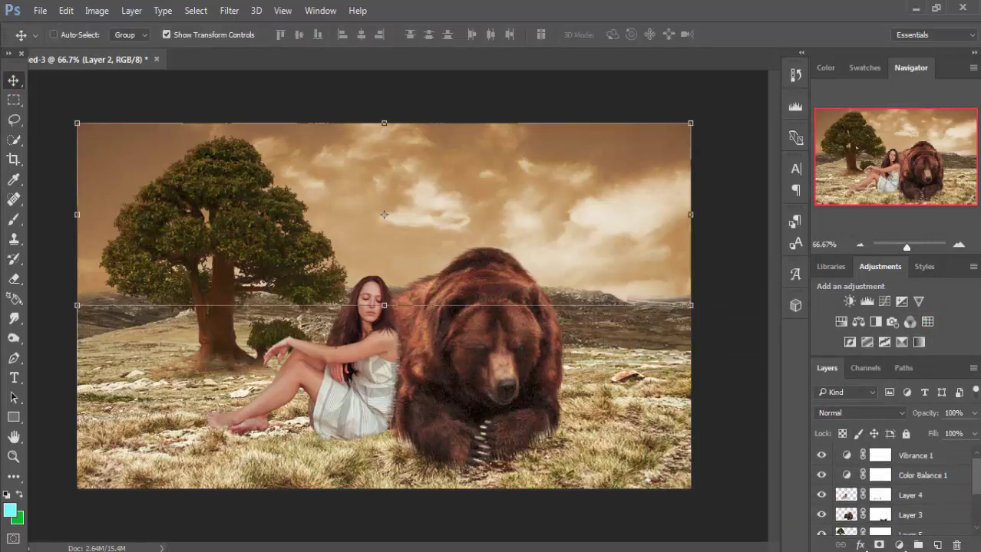
left_click(925, 457)
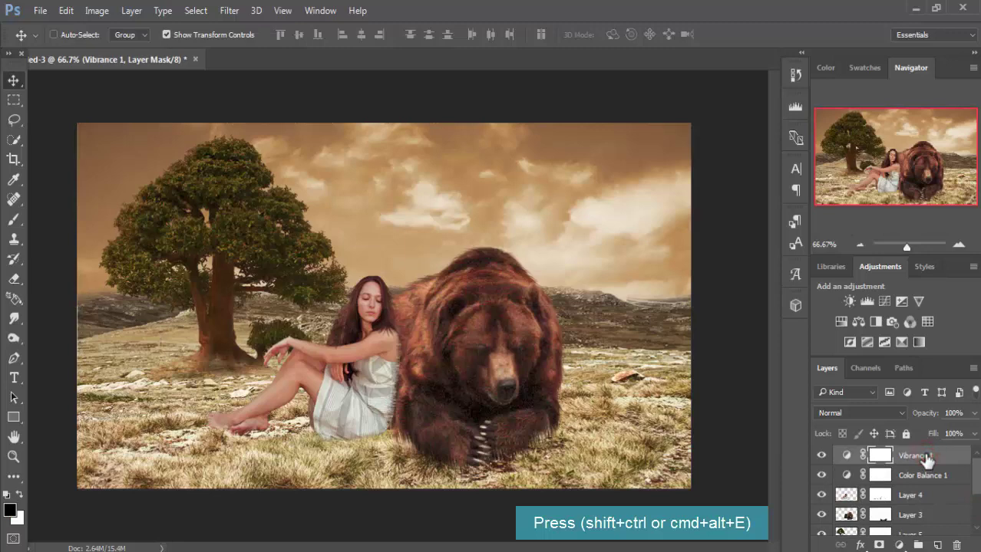
key("ctrl+shift+alt+e")
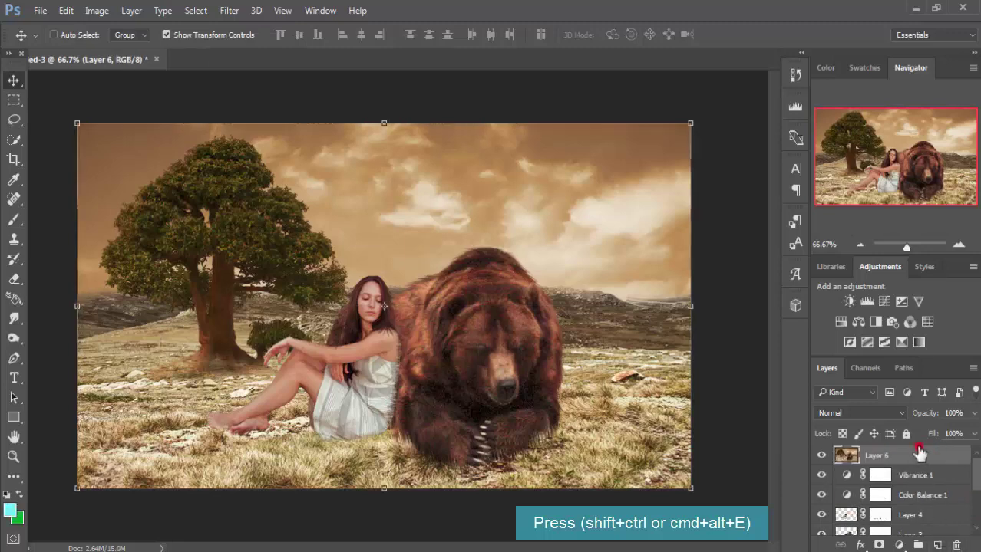
In Camera Raw, set Layer 6 to Exposure -0.10, Contrast +30 and Temperature +3.
left_click(232, 11)
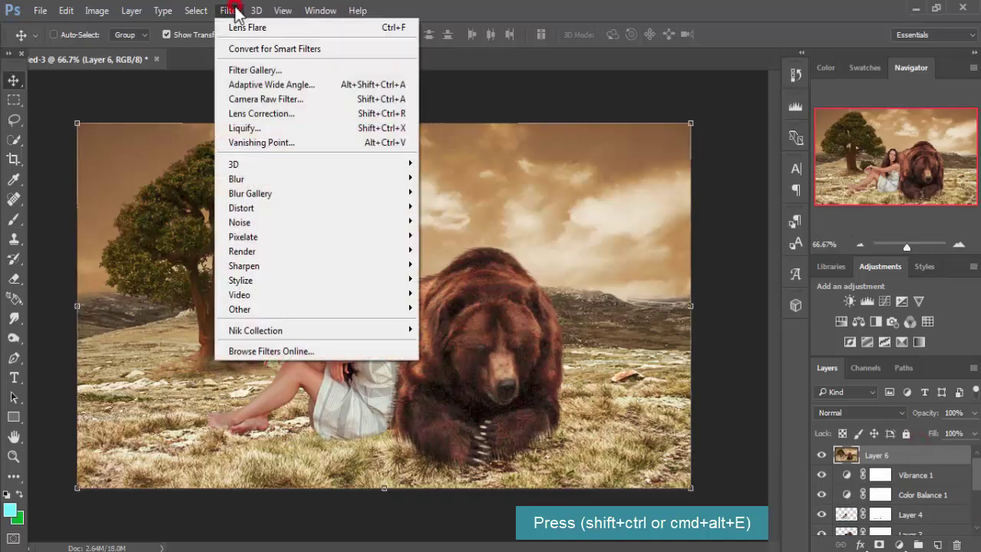
left_click(265, 101)
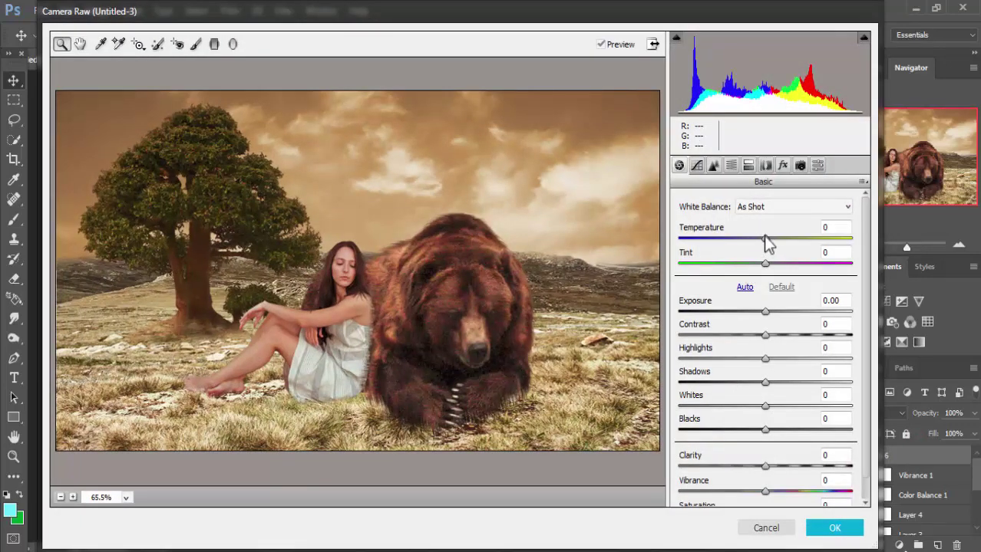
mouse_move(767, 238)
left_mouse_down()
mouse_move(779, 238)
mouse_move(741, 239)
left_mouse_up()
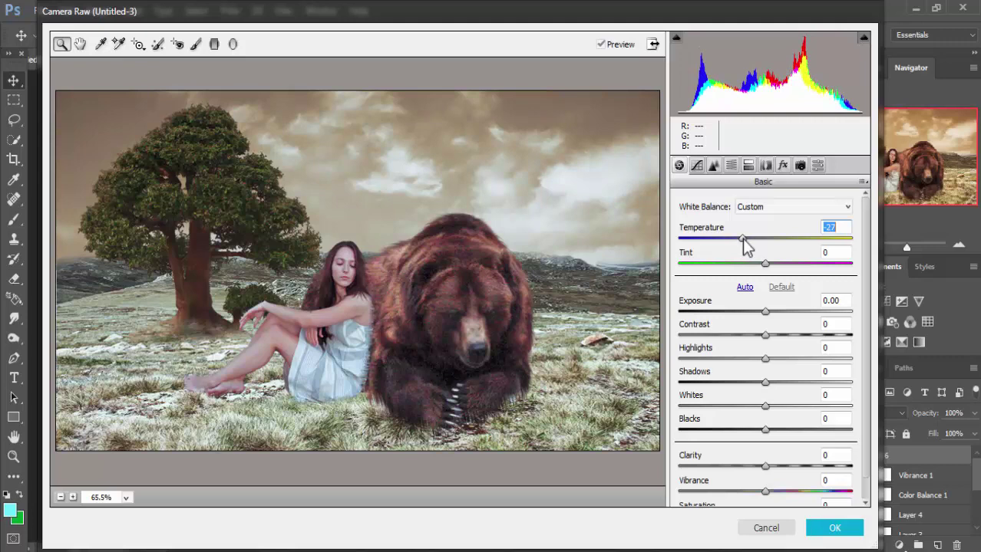
left_click(765, 312)
mouse_move(767, 318)
left_mouse_down()
mouse_move(751, 321)
mouse_move(765, 321)
left_mouse_up()
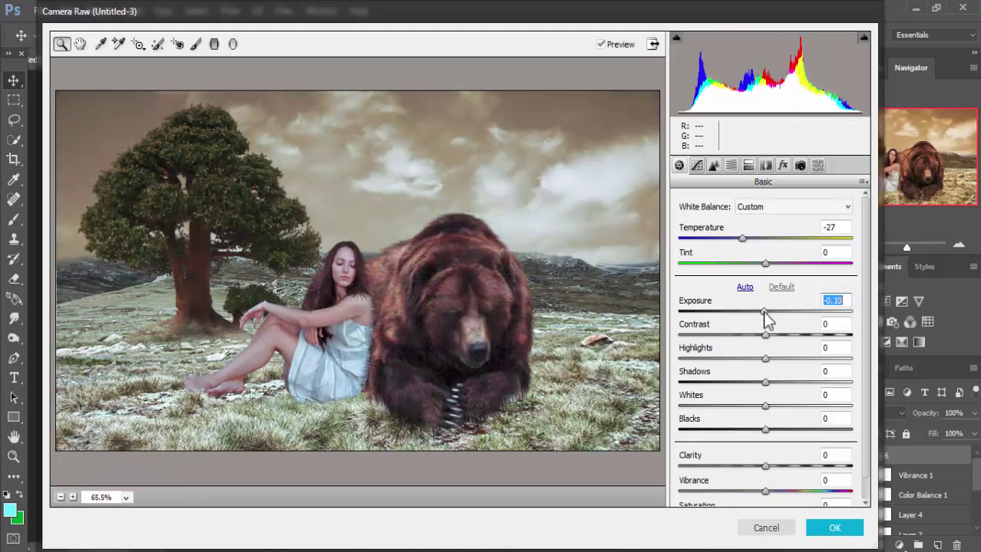
left_click_drag(766, 338, 790, 346)
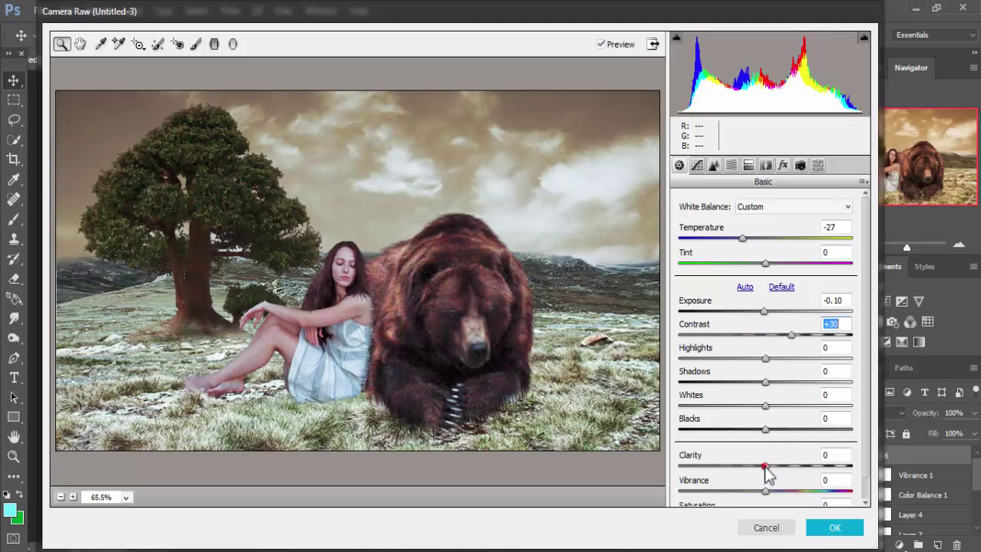
mouse_move(765, 466)
left_mouse_down()
mouse_move(798, 466)
mouse_move(735, 467)
mouse_move(783, 466)
mouse_move(771, 466)
mouse_move(778, 491)
left_mouse_up()
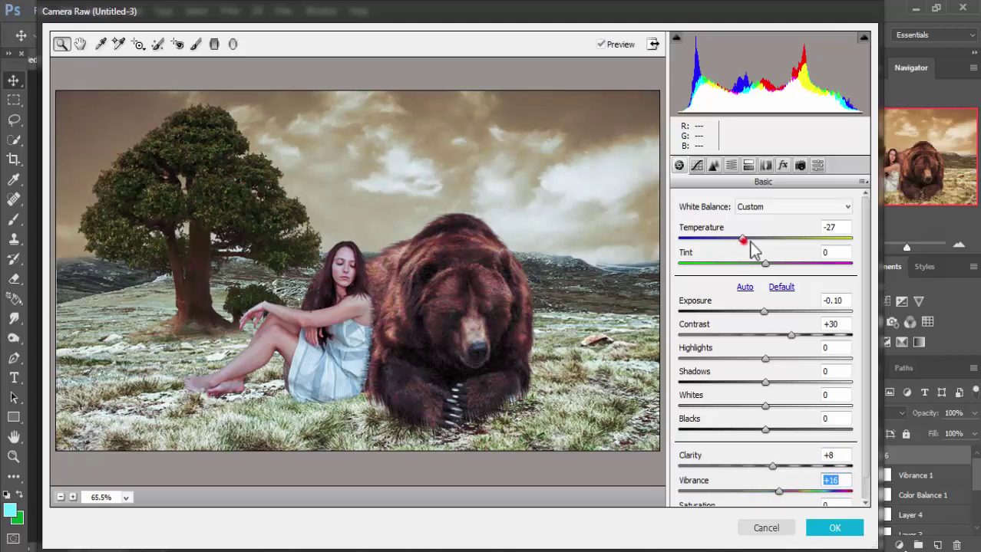
left_click_drag(738, 244, 770, 253)
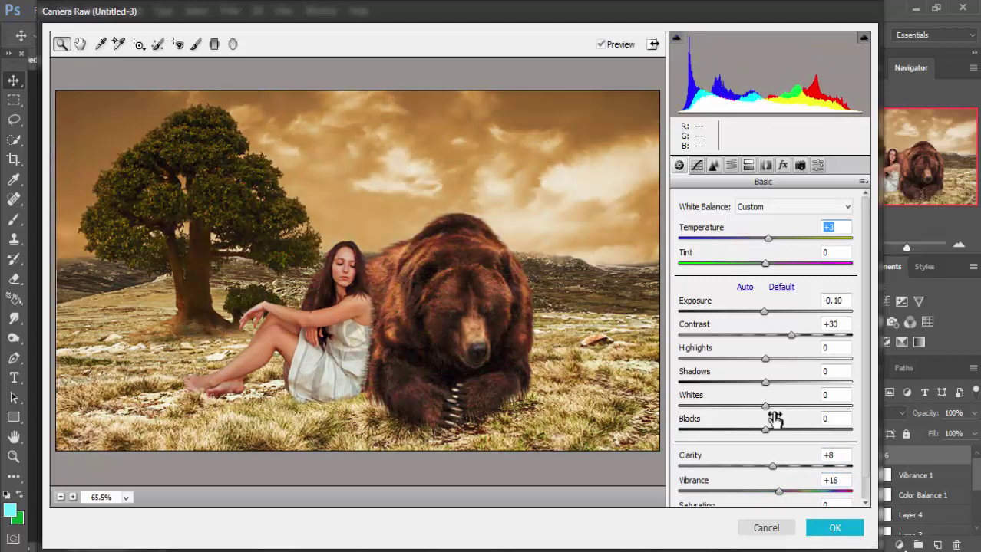
left_click_drag(771, 466, 757, 491)
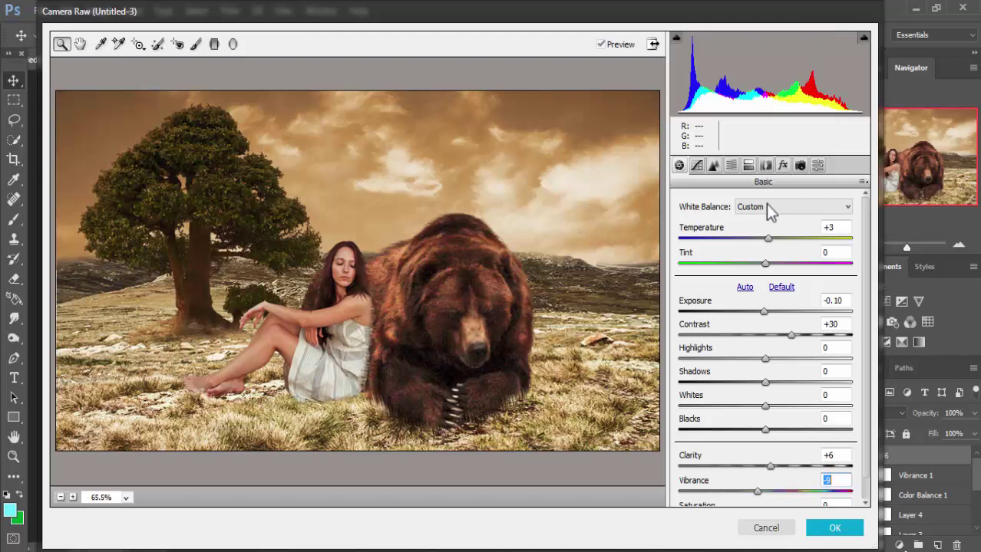
Split-tone the highlights to Hue 212, Saturation 26, and apply the filter.
left_click(748, 166)
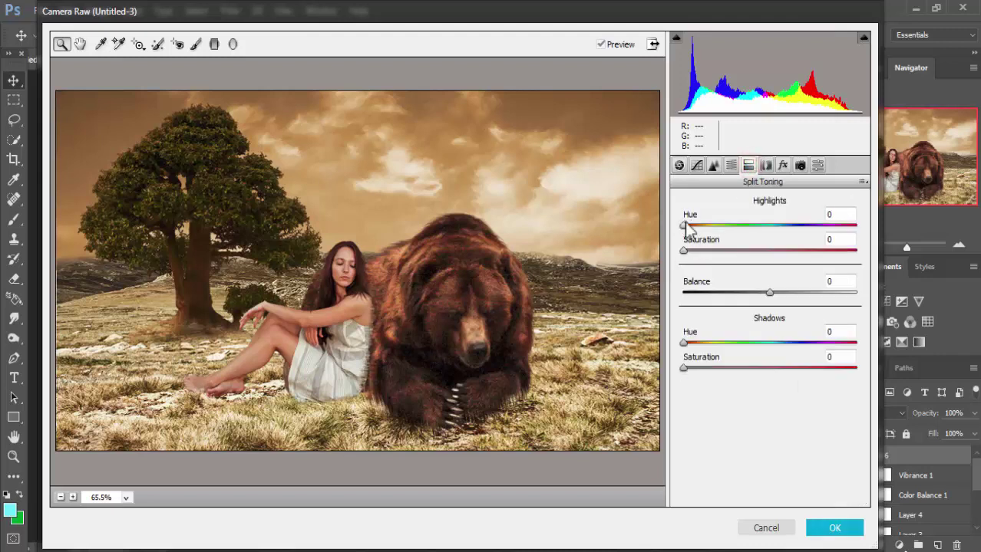
left_click_drag(684, 225, 788, 228)
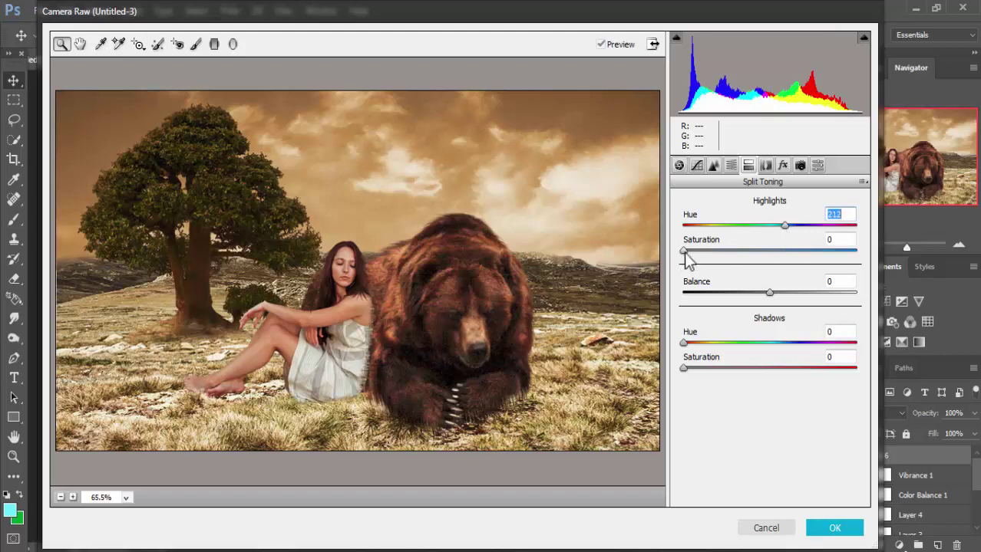
left_click_drag(683, 251, 730, 255)
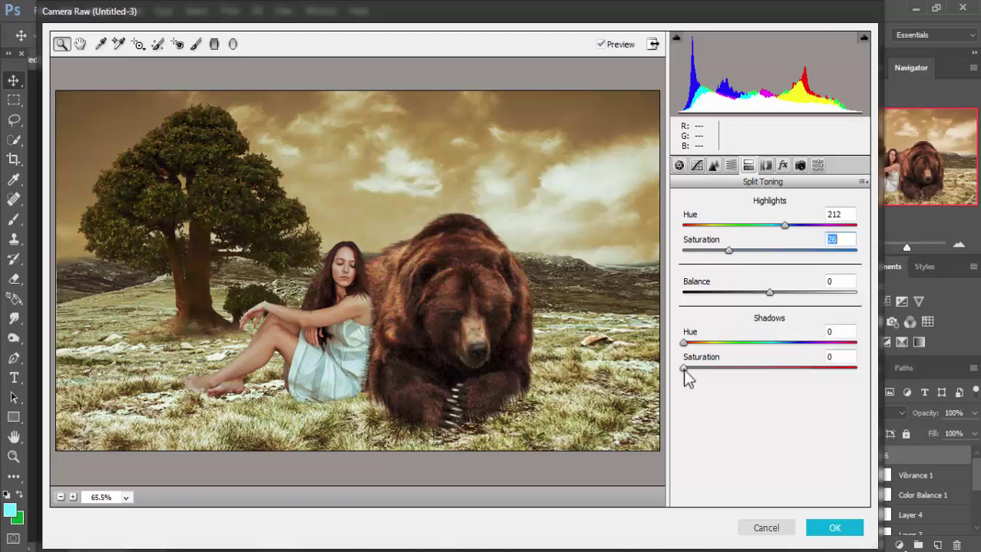
left_click_drag(683, 369, 699, 367)
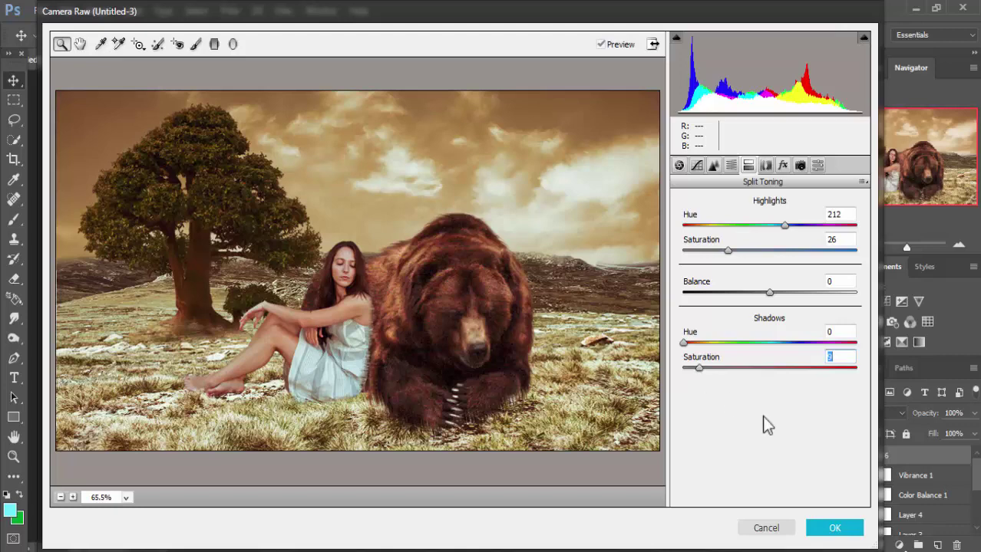
left_click(828, 527)
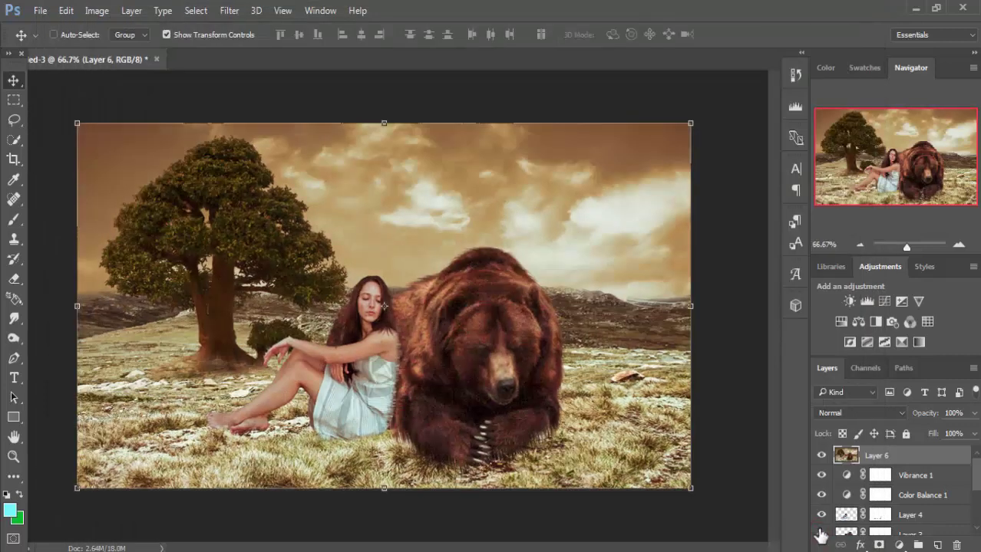
Apply Color Efex Pro 4 Dark Contrasts to Layer 6, tuning detail, saturation, contrast and brightness -3%.
left_click(887, 456)
left_click(231, 10)
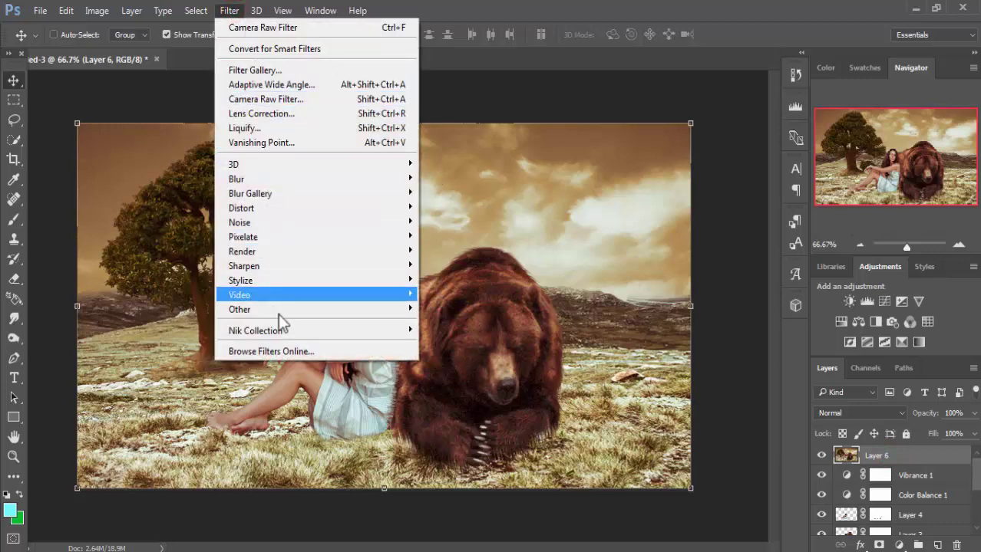
mouse_move(256, 329)
left_click(470, 343)
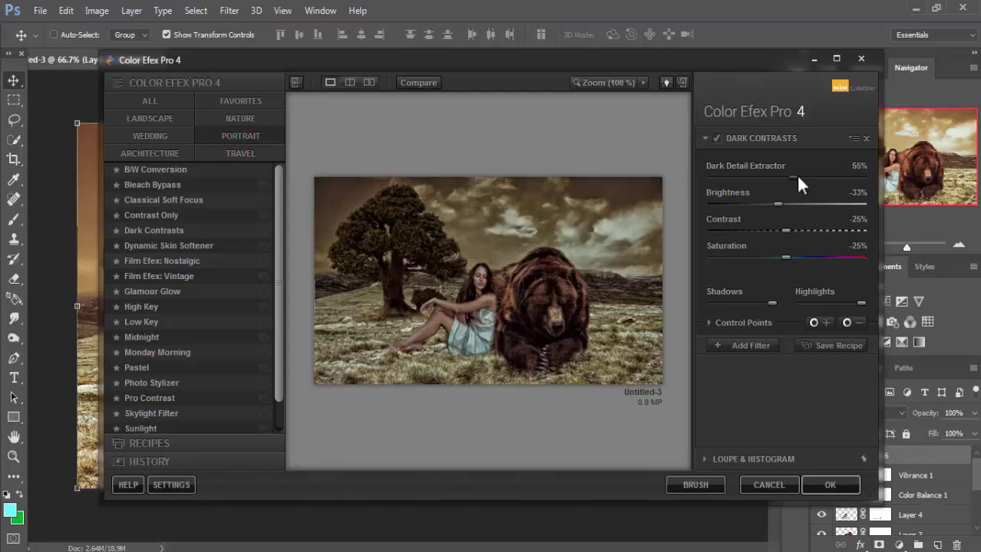
mouse_move(795, 178)
left_mouse_down()
mouse_move(820, 178)
mouse_move(757, 177)
left_mouse_up()
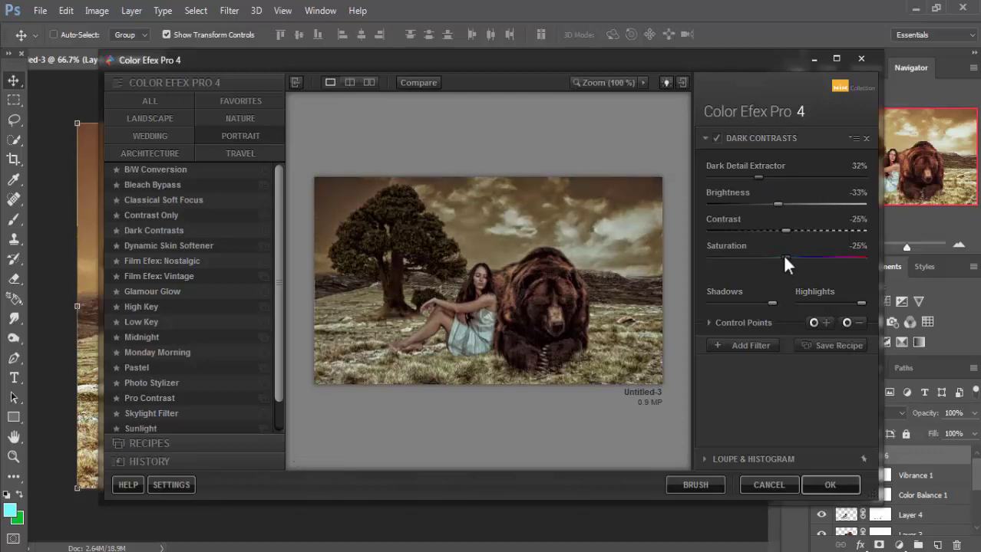
mouse_move(785, 257)
left_mouse_down()
mouse_move(801, 258)
mouse_move(775, 258)
left_mouse_up()
left_click_drag(785, 230, 804, 230)
left_click_drag(779, 203, 807, 202)
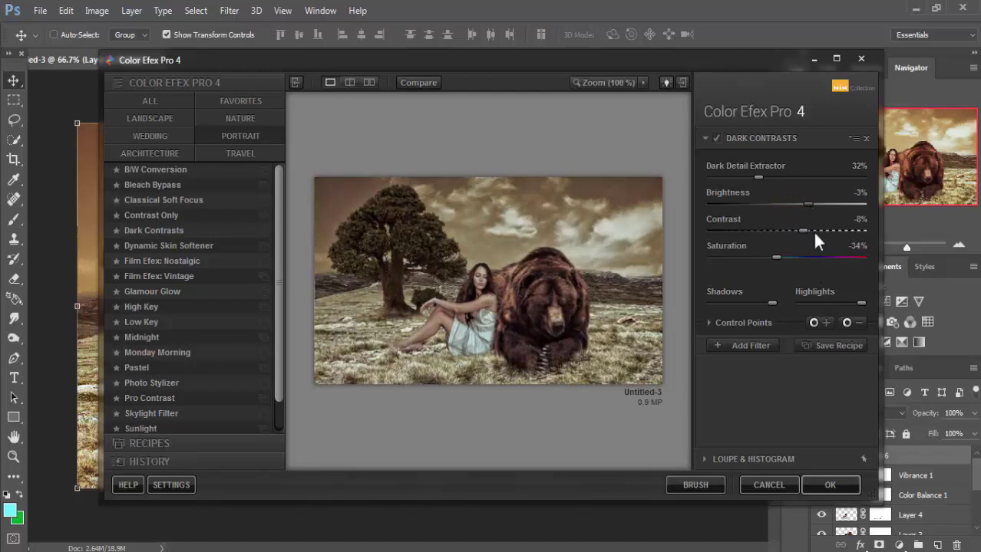
left_click(821, 485)
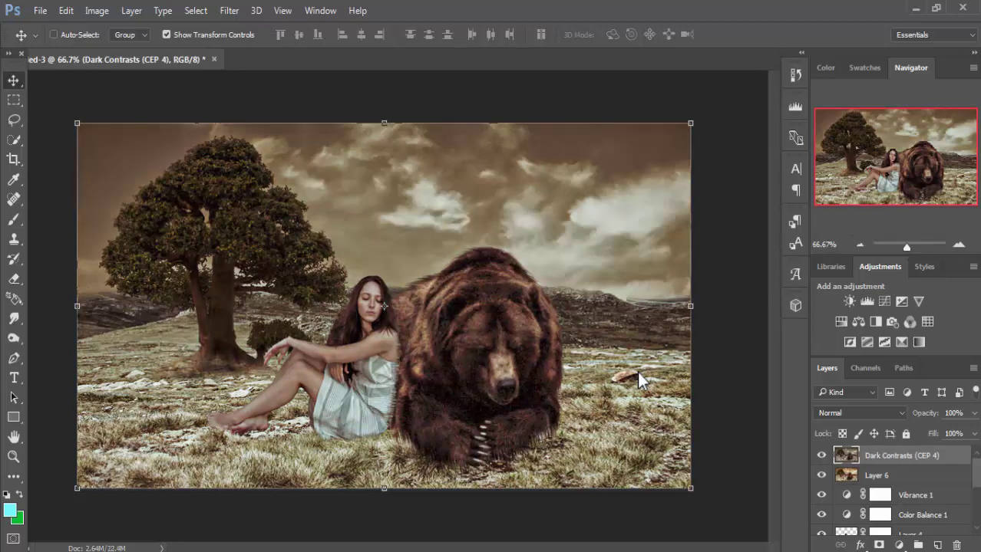
left_click(887, 452)
Add a 50-300mm Zoom Lens Flare at 138% brightness in the upper-right sky above the bear.
left_click(229, 11)
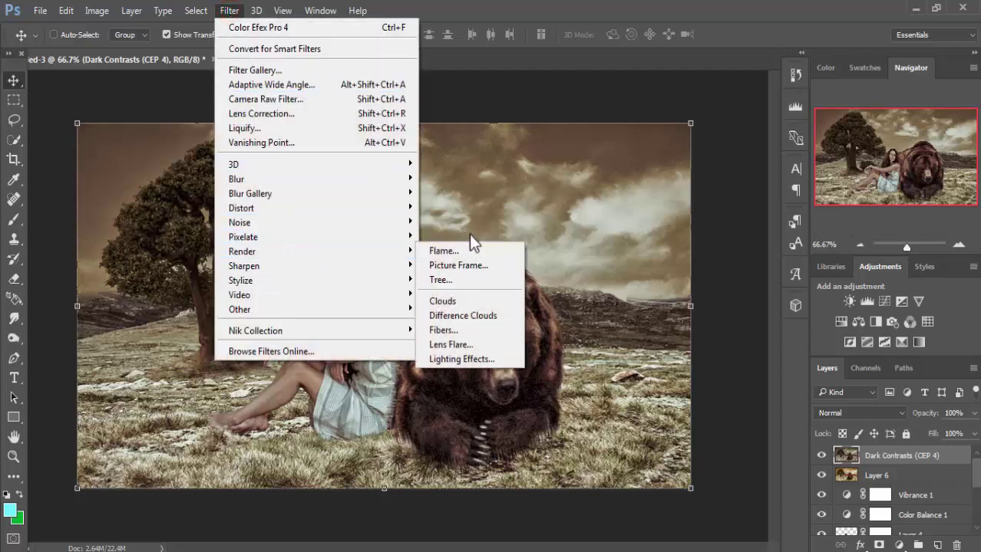
mouse_move(242, 252)
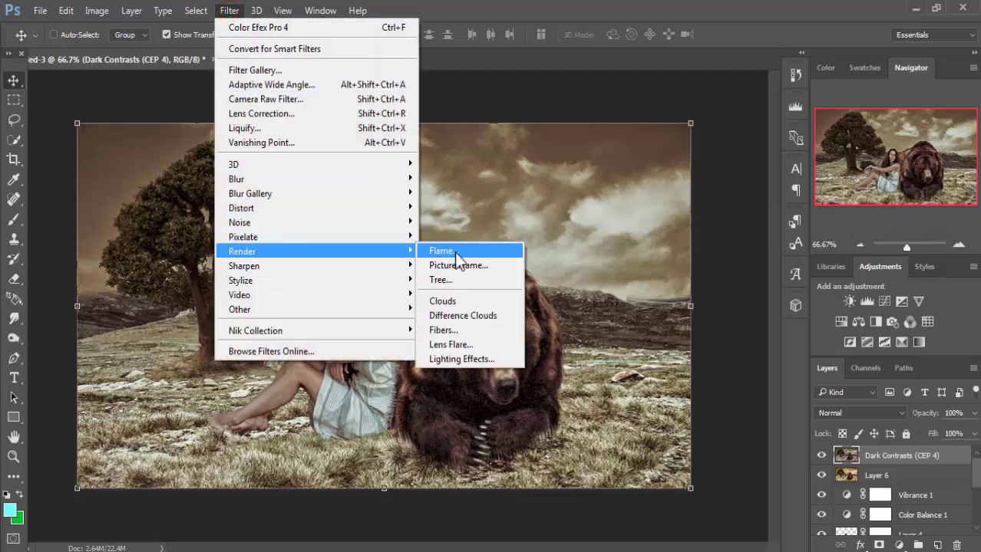
left_click(451, 344)
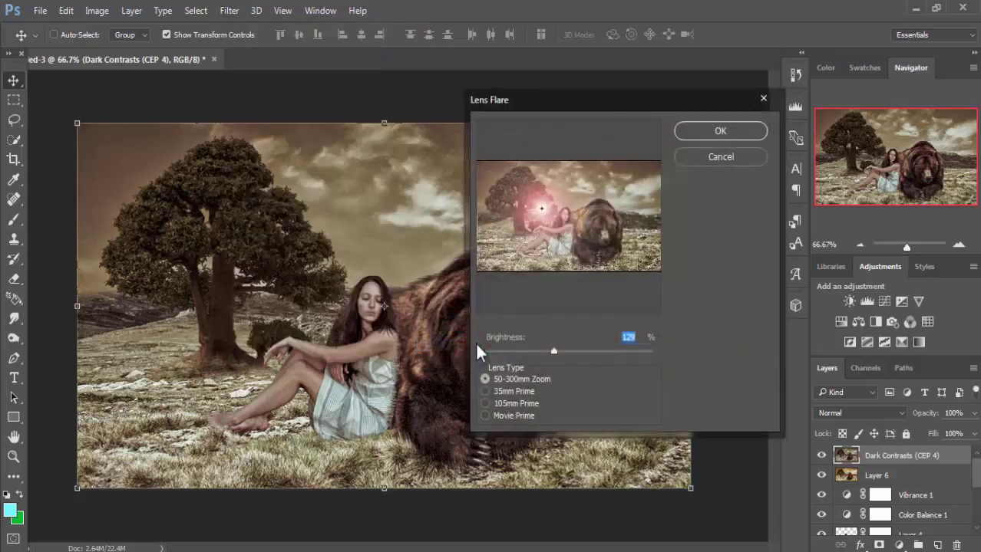
left_click(535, 205)
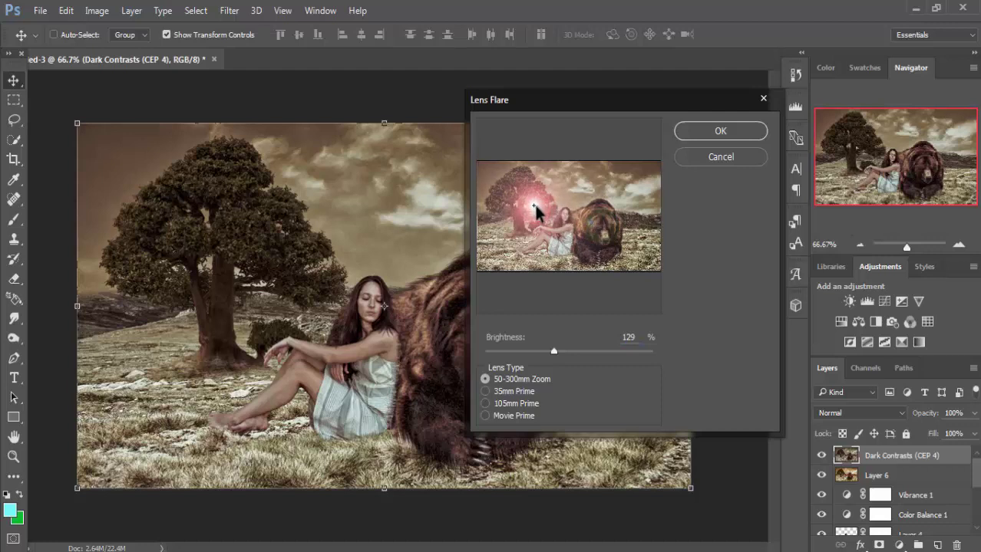
left_click(538, 204)
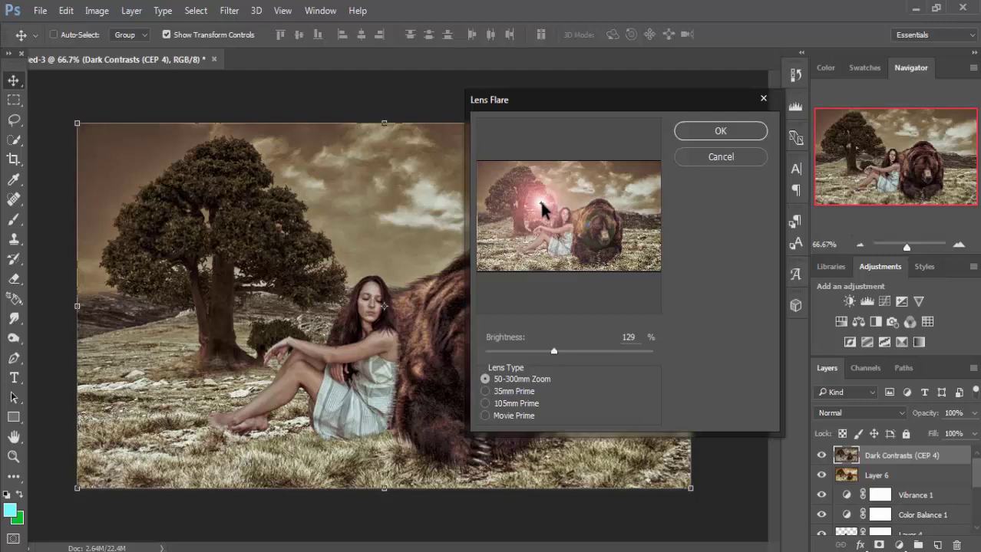
mouse_move(541, 201)
left_mouse_down()
mouse_move(633, 185)
mouse_move(631, 203)
mouse_move(622, 198)
left_mouse_up()
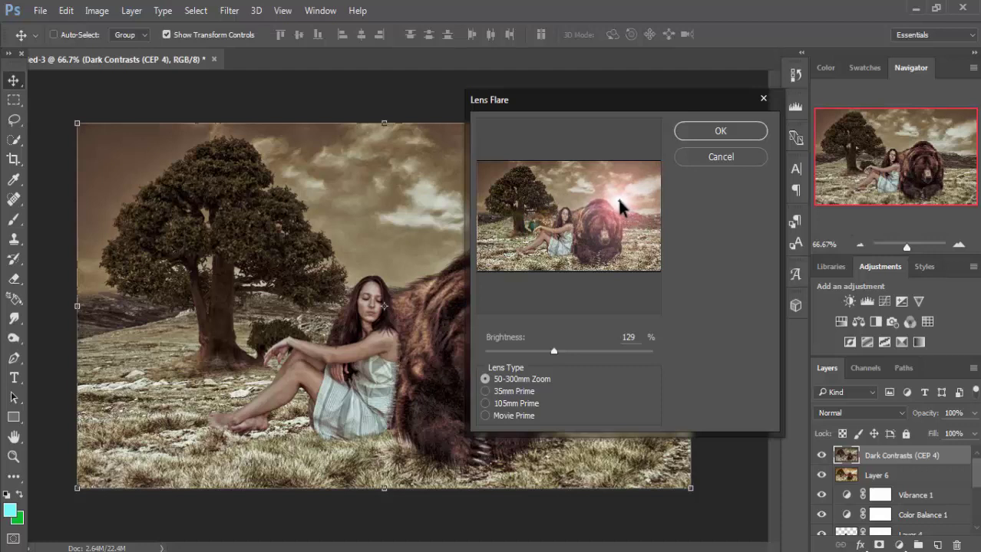
left_click_drag(617, 197, 616, 198)
left_click_drag(553, 352, 556, 351)
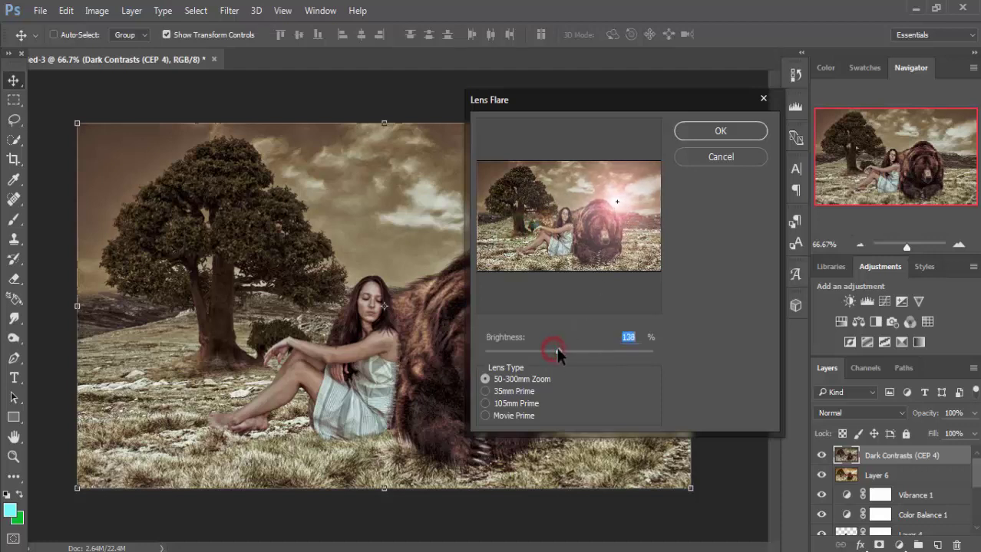
left_click(620, 201)
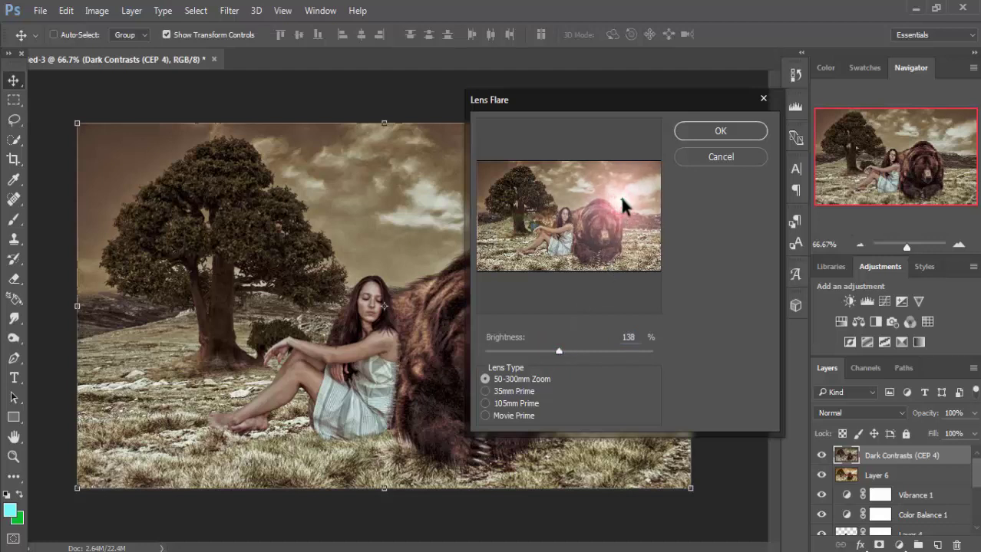
mouse_move(622, 198)
left_mouse_down()
mouse_move(600, 205)
mouse_move(618, 203)
left_mouse_up()
left_click(714, 132)
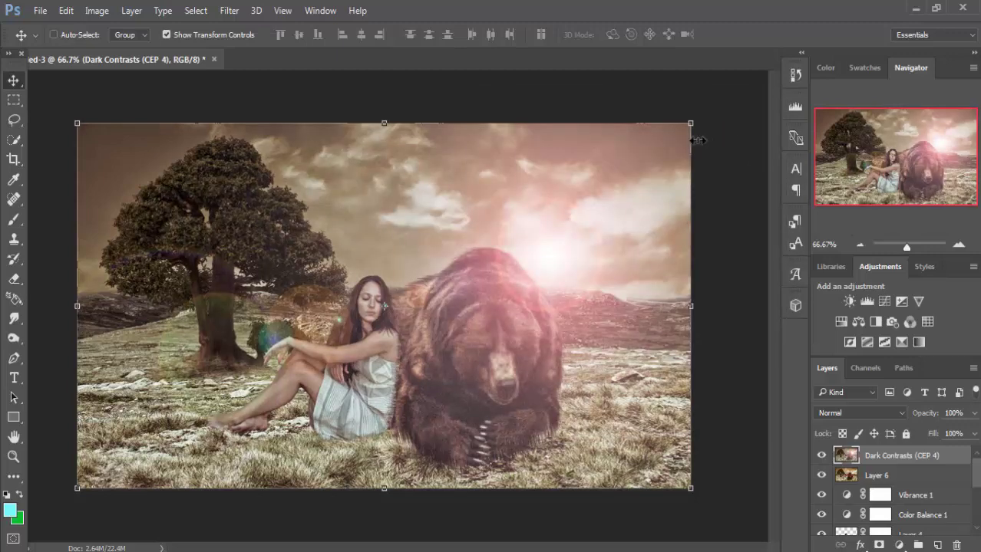